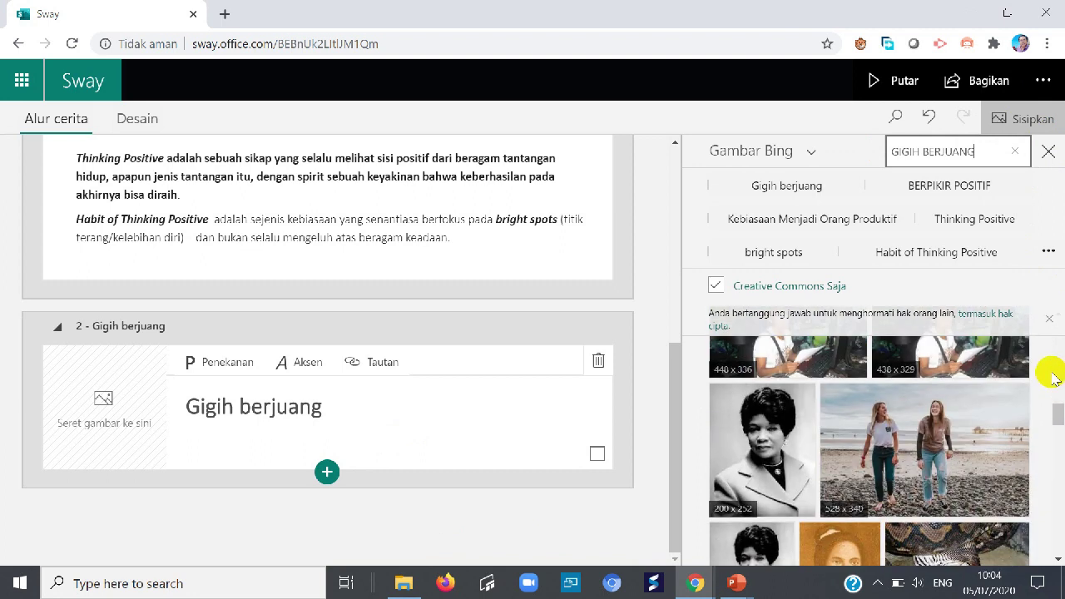
Find the 800 x 423 football match photo in the GIGIH BERJUANG image results and place it on the Gigih berjuang heading card
scroll(1053, 377, down, 3)
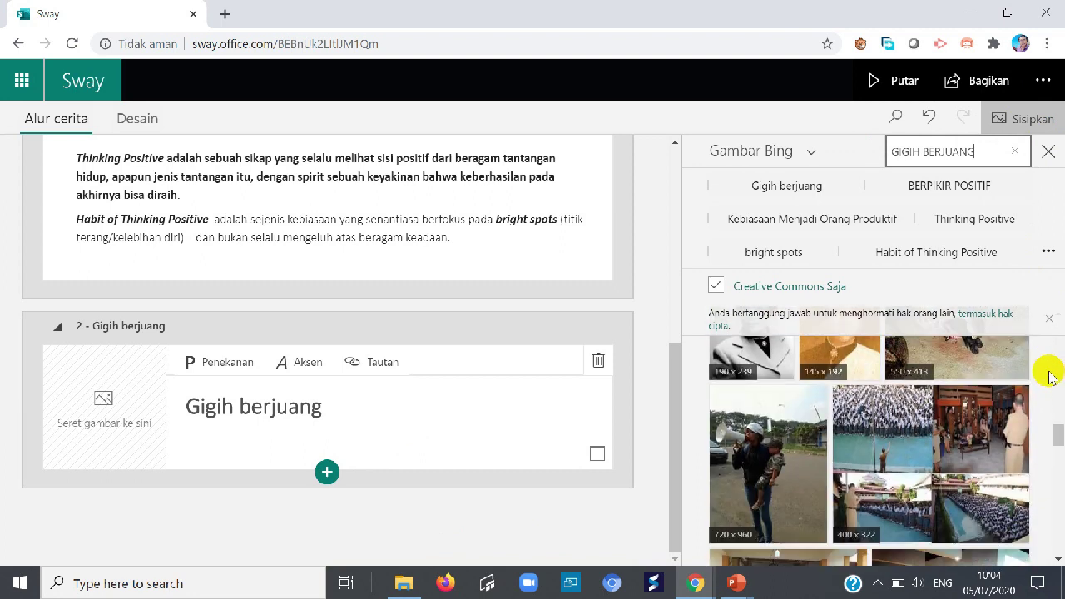
scroll(1045, 371, down, 1)
scroll(1038, 374, up, 2)
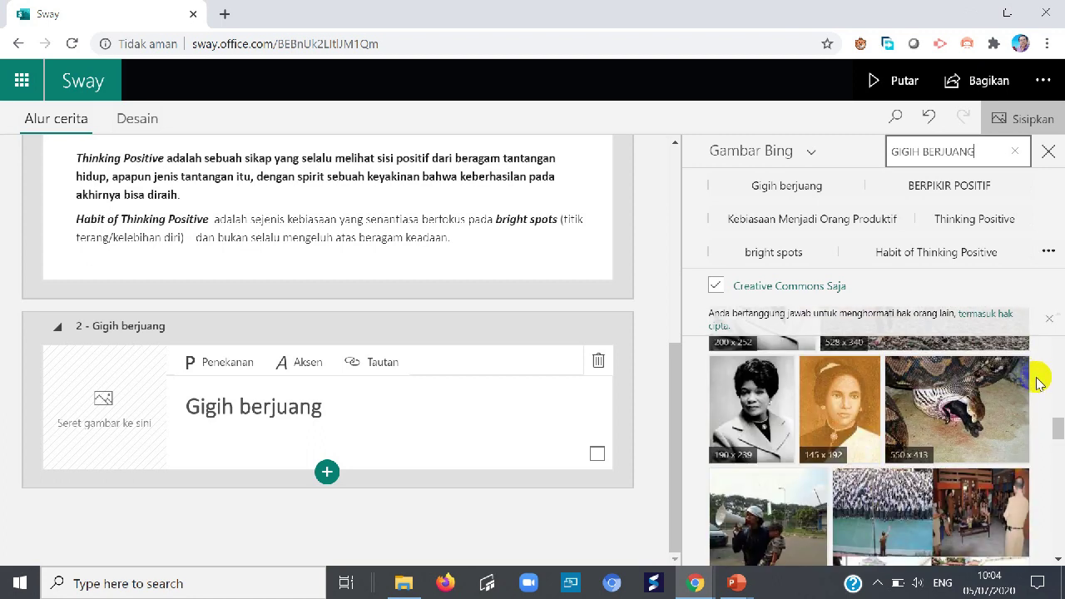
scroll(1038, 379, up, 1)
scroll(1040, 379, up, 2)
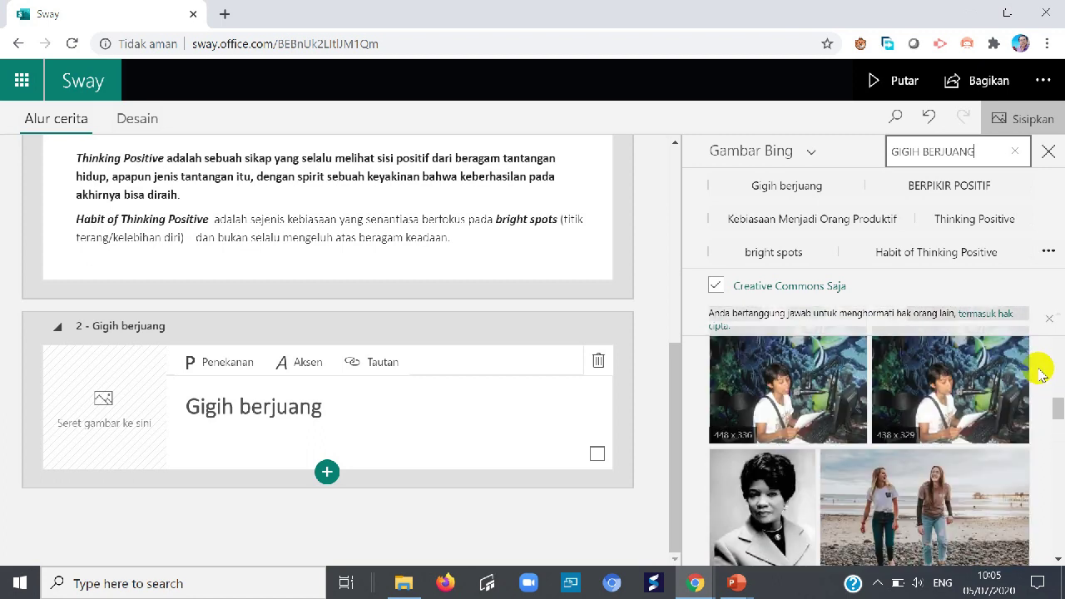
scroll(1040, 380, down, 5)
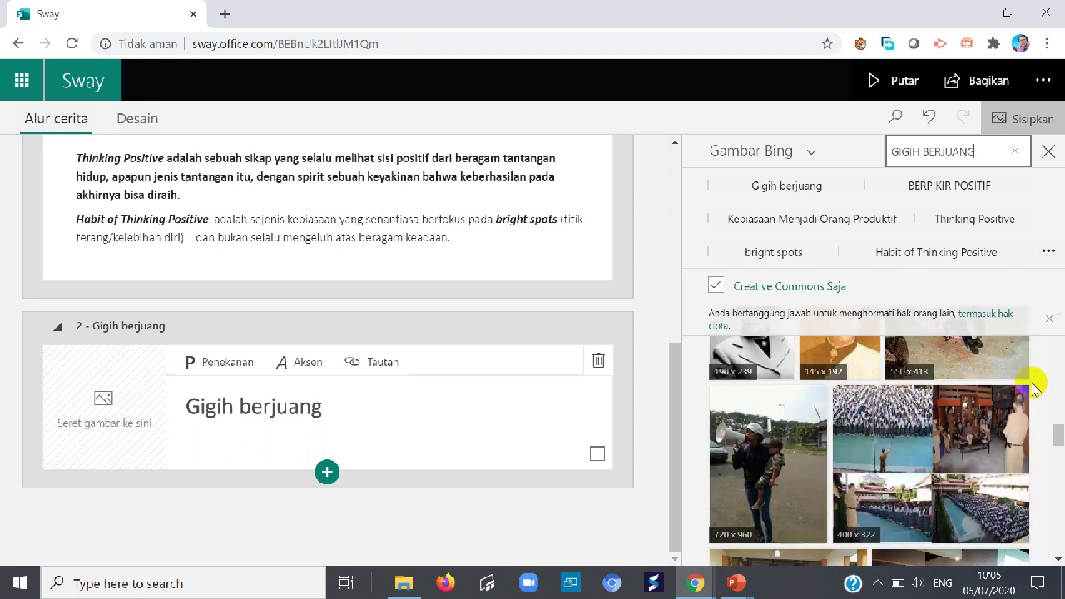
scroll(1036, 384, down, 5)
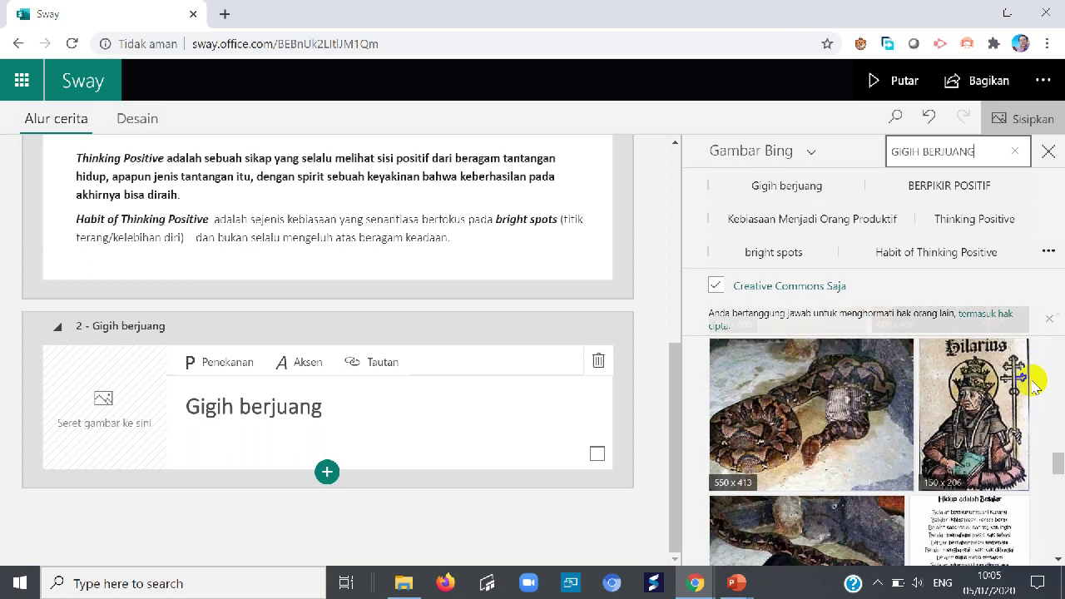
scroll(1036, 384, down, 5)
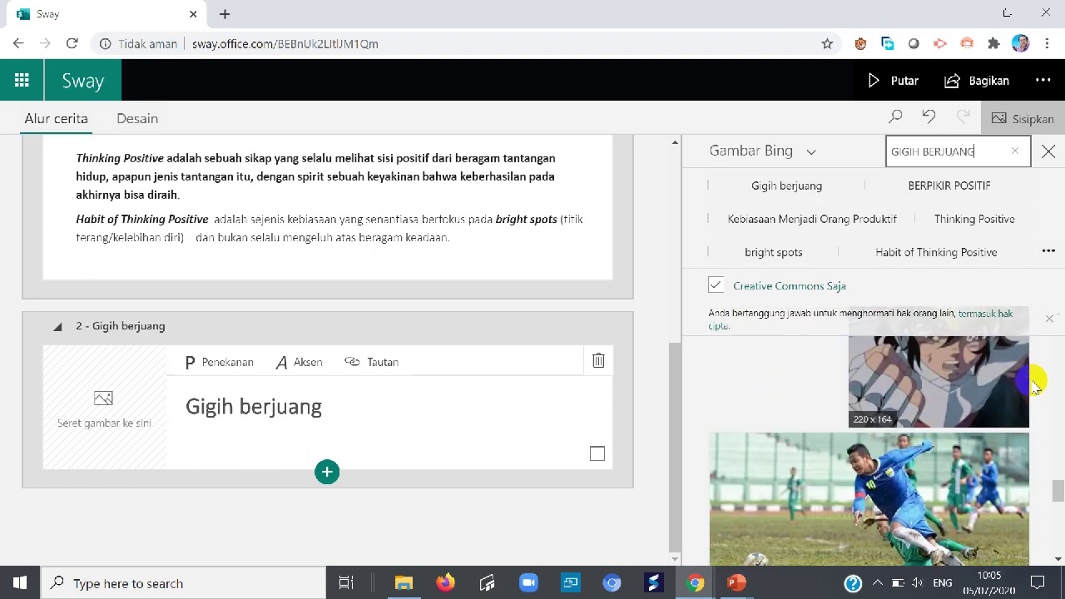
scroll(879, 399, up, 1)
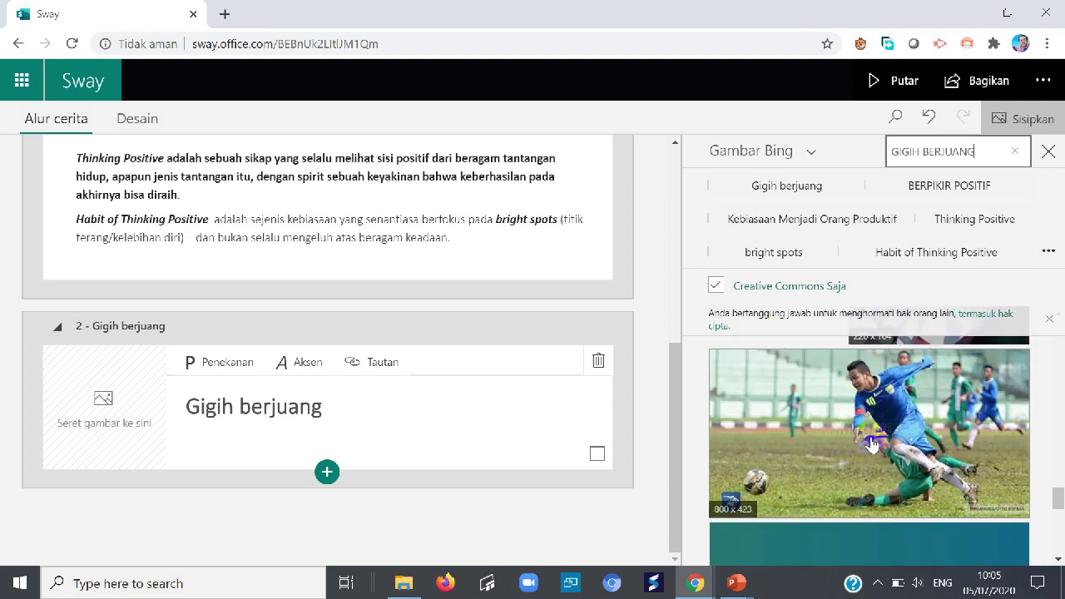
drag(845, 428, 102, 407)
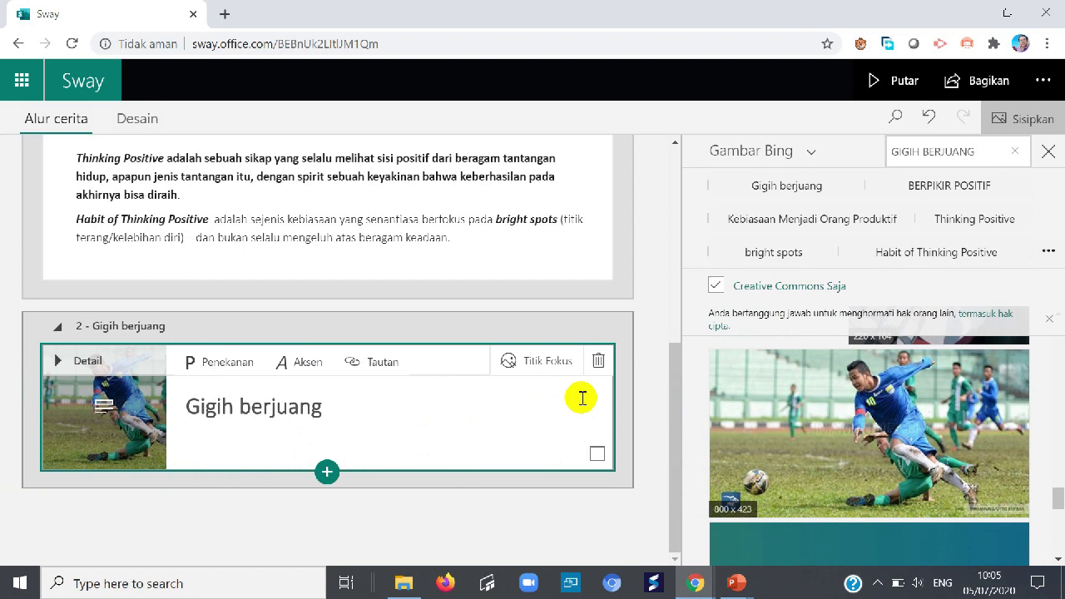
Switch to the Bahan Tayang Utama Motivasi presentation in PowerPoint and copy the "Habit kedua orang yang produktif" paragraph from slide 32
mouse_move(737, 574)
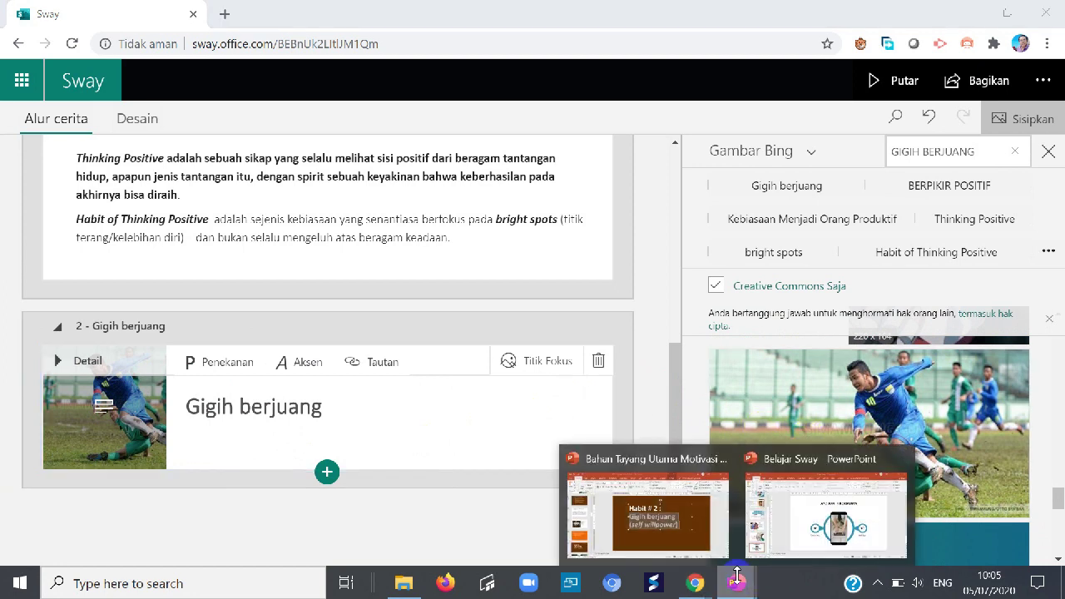
click(666, 532)
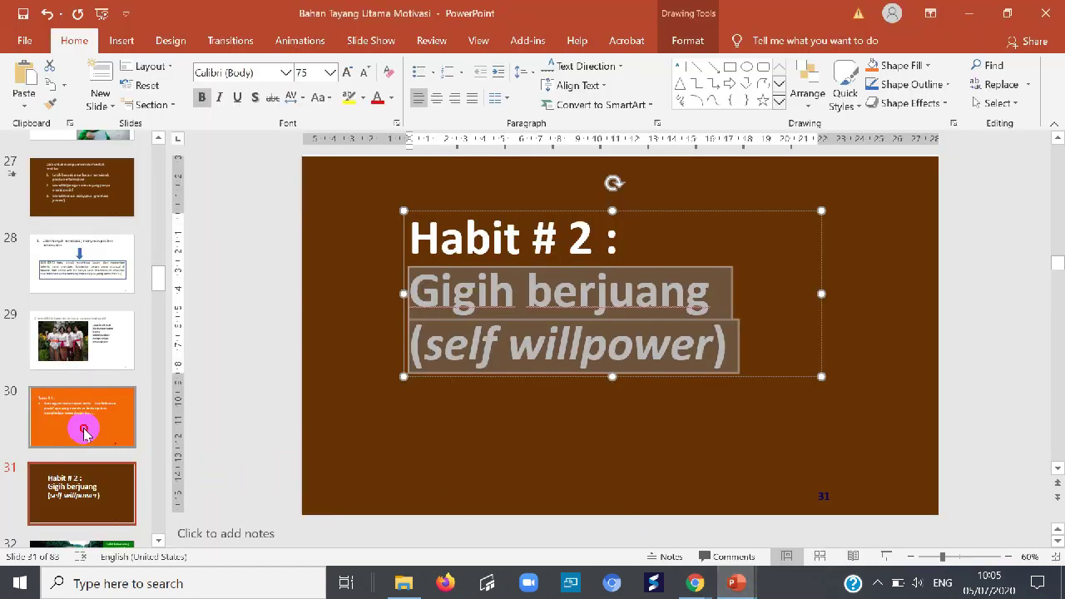
click(83, 431)
click(80, 486)
click(101, 435)
click(81, 478)
scroll(81, 478, down, 2)
key(Down)
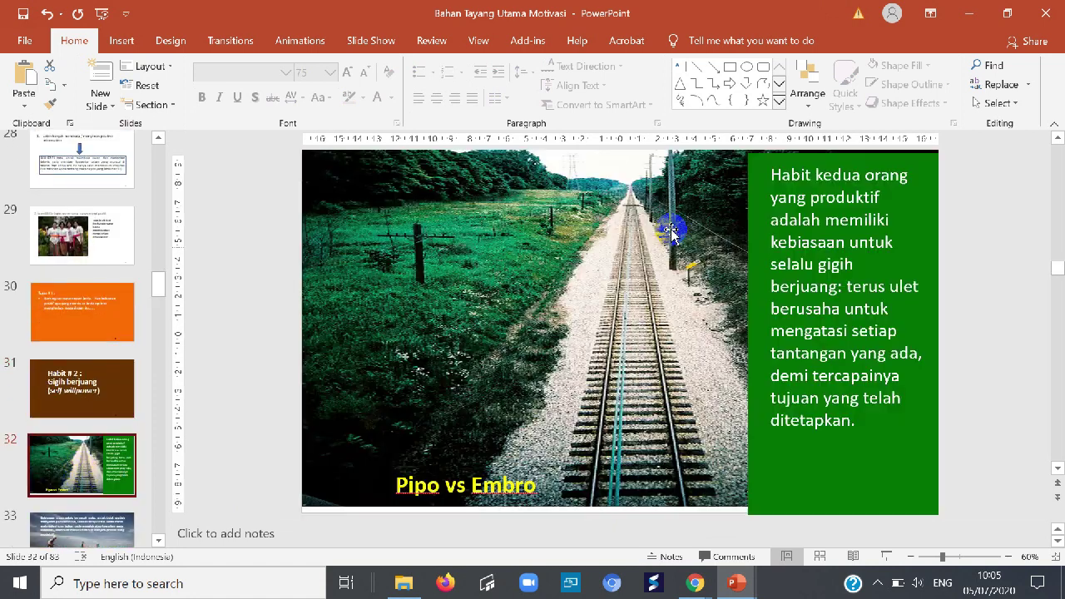
mouse_move(774, 182)
mouse_down()
mouse_move(873, 323)
mouse_move(876, 421)
mouse_up()
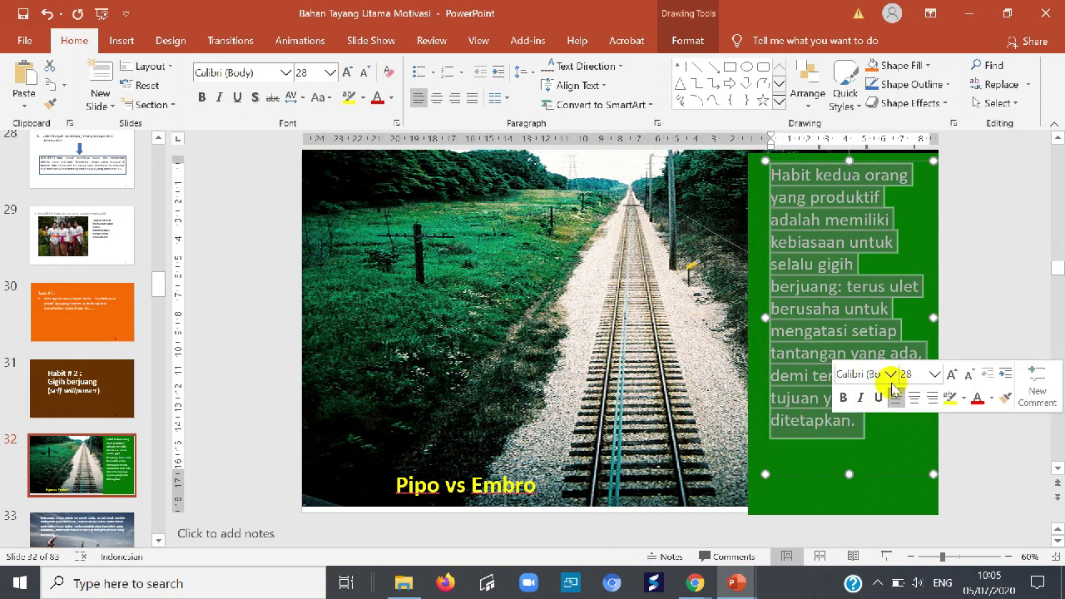
right_click(820, 182)
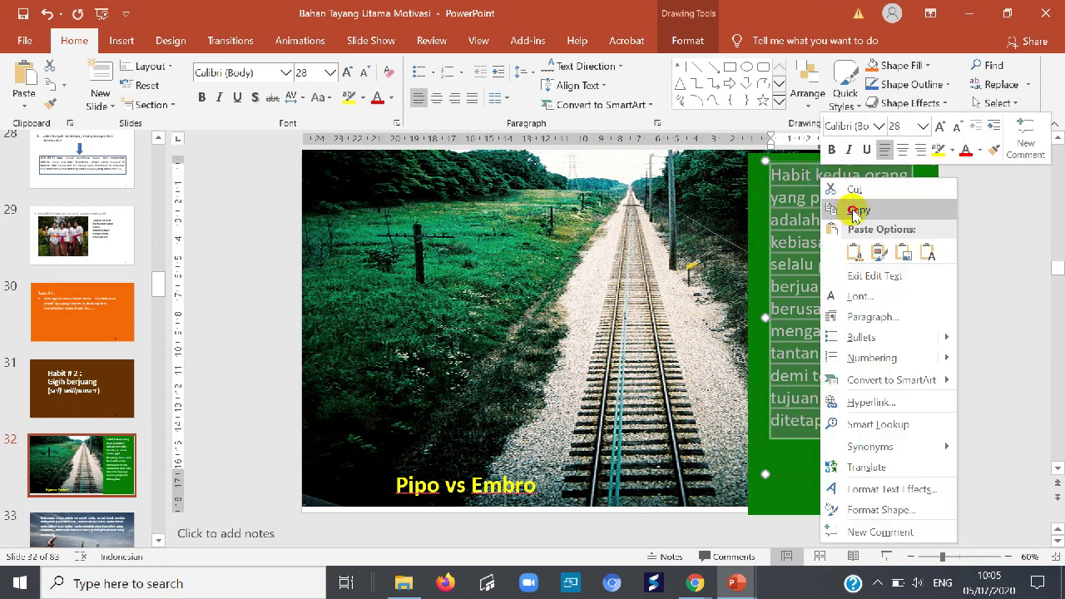
click(844, 209)
Return to Sway, paste the copied paragraph into a new text card under Gigih berjuang, and insert another empty text card below it
mouse_move(695, 582)
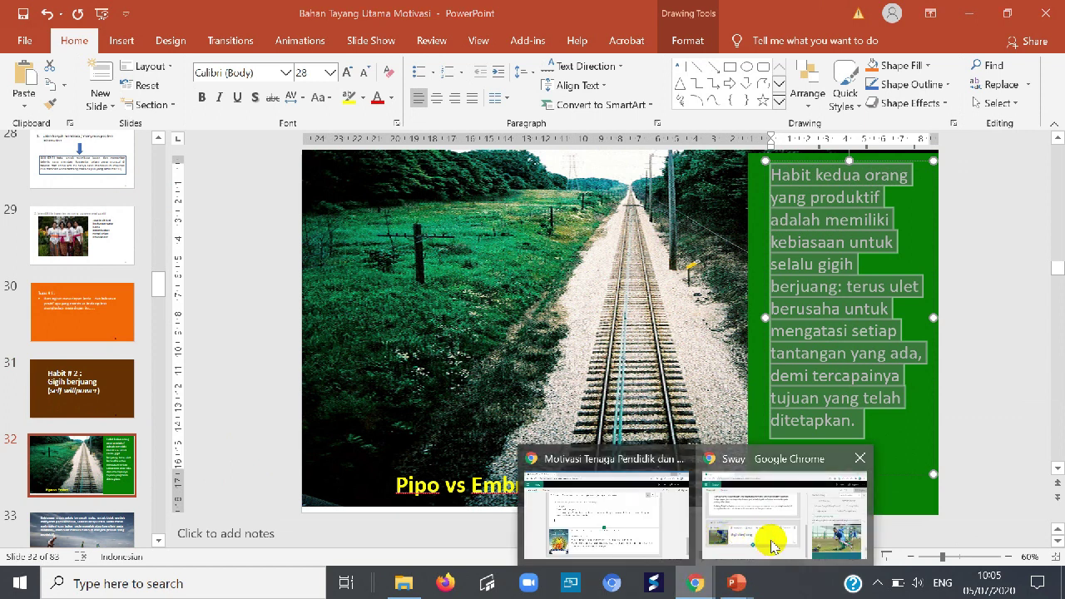
click(764, 542)
click(327, 473)
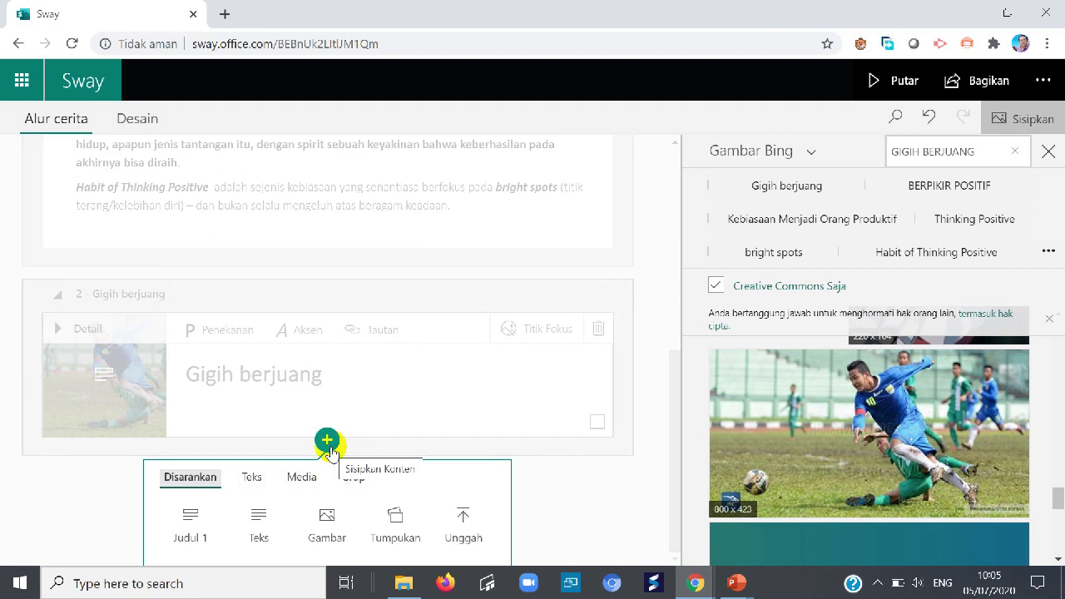
click(258, 521)
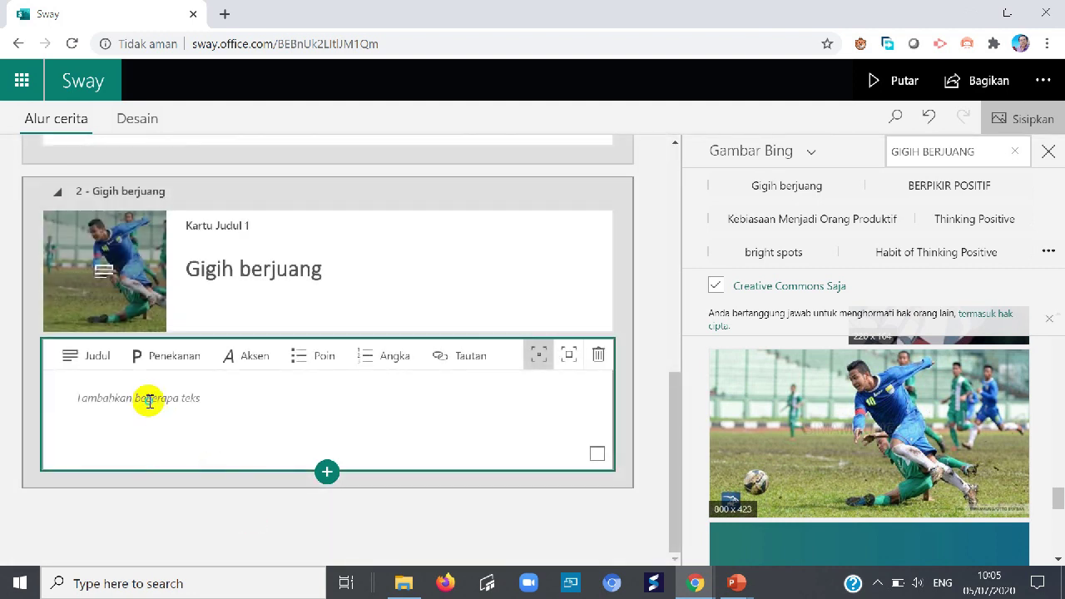
right_click(149, 401)
click(207, 269)
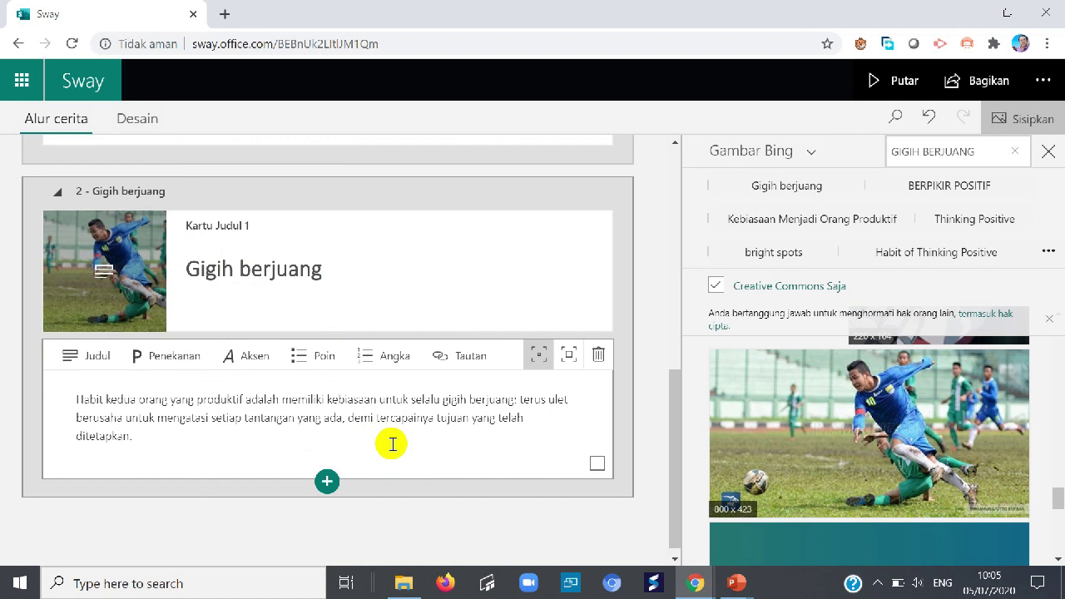
click(401, 489)
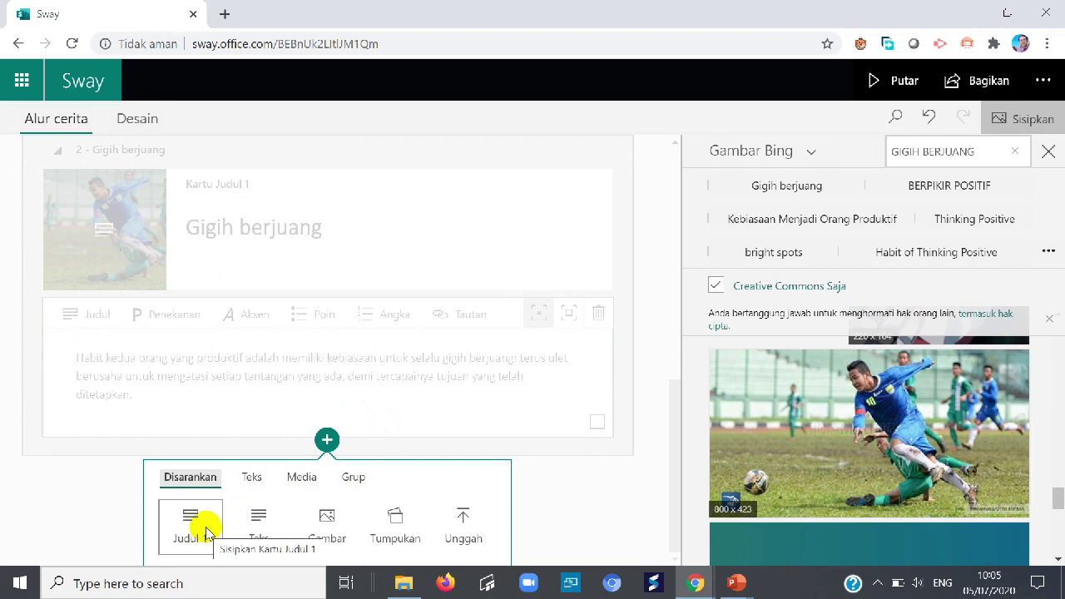
click(256, 521)
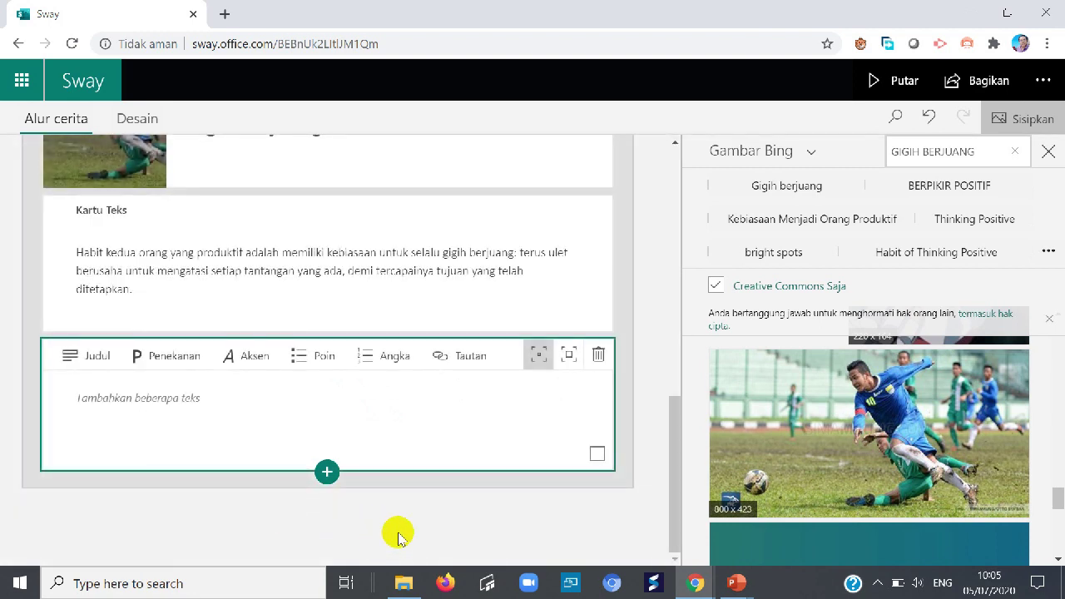
Switch to the Bahan Tayang Utama Motivasi presentation in PowerPoint and try to copy the "Kebiasaan untuk selalu bergerak maju" paragraph on slide 33
click(736, 583)
click(674, 539)
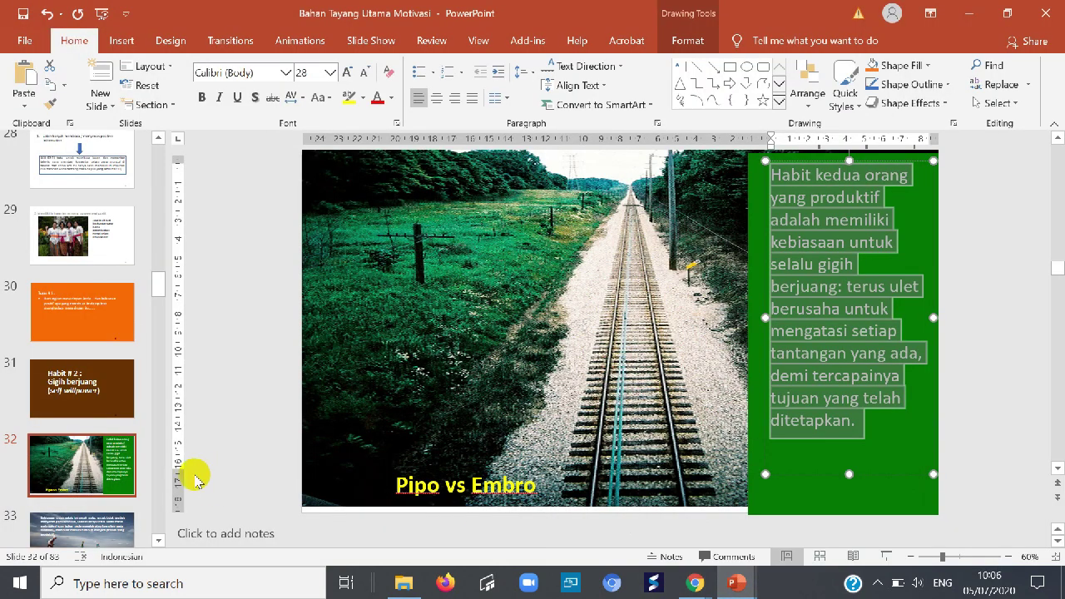
click(83, 493)
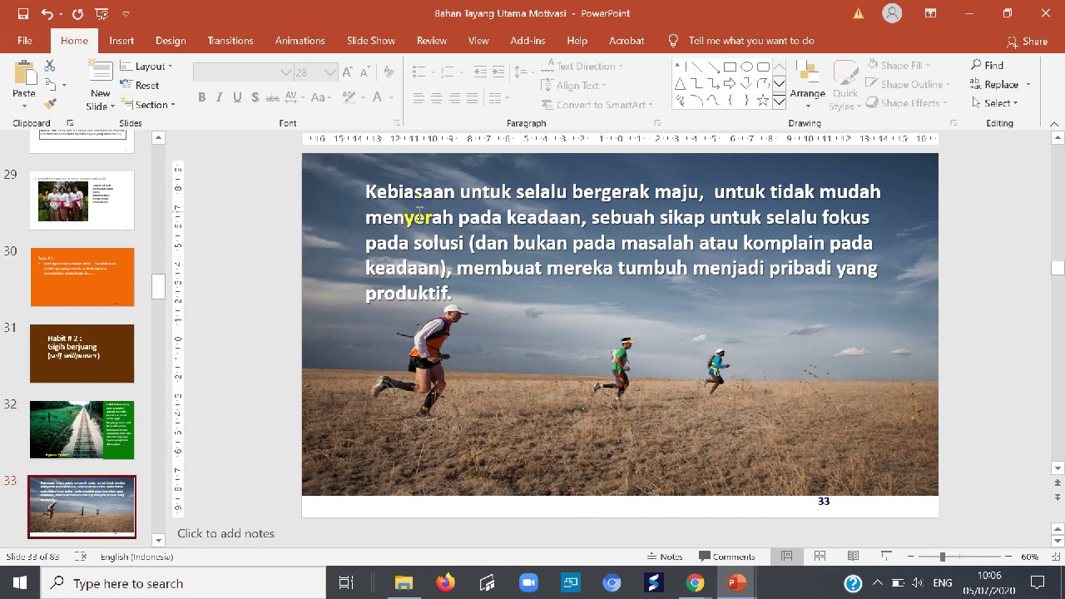
mouse_move(369, 192)
mouse_down()
mouse_move(511, 213)
mouse_move(543, 291)
mouse_move(524, 306)
mouse_up()
right_click(589, 193)
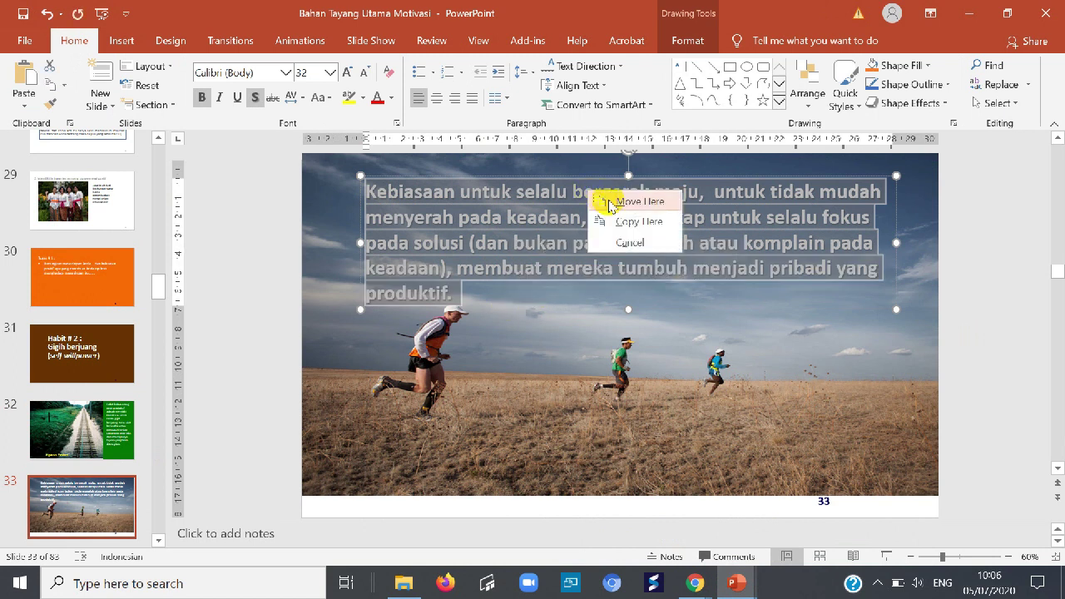
click(649, 223)
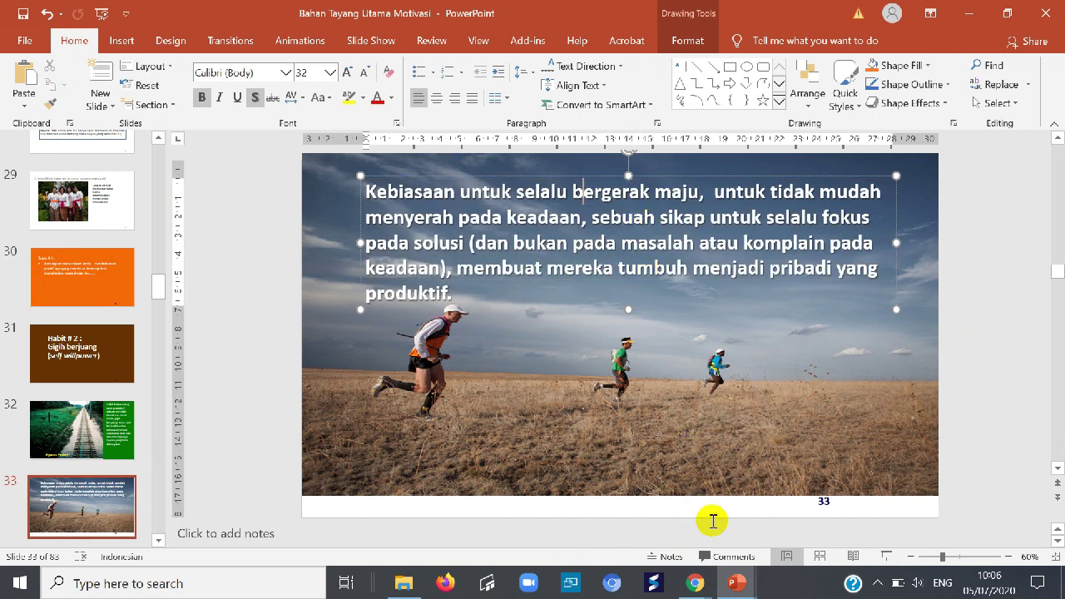
Return to Sway, paste the clipboard text into the empty text card, and insert a Judul 1 heading card after it
mouse_move(695, 583)
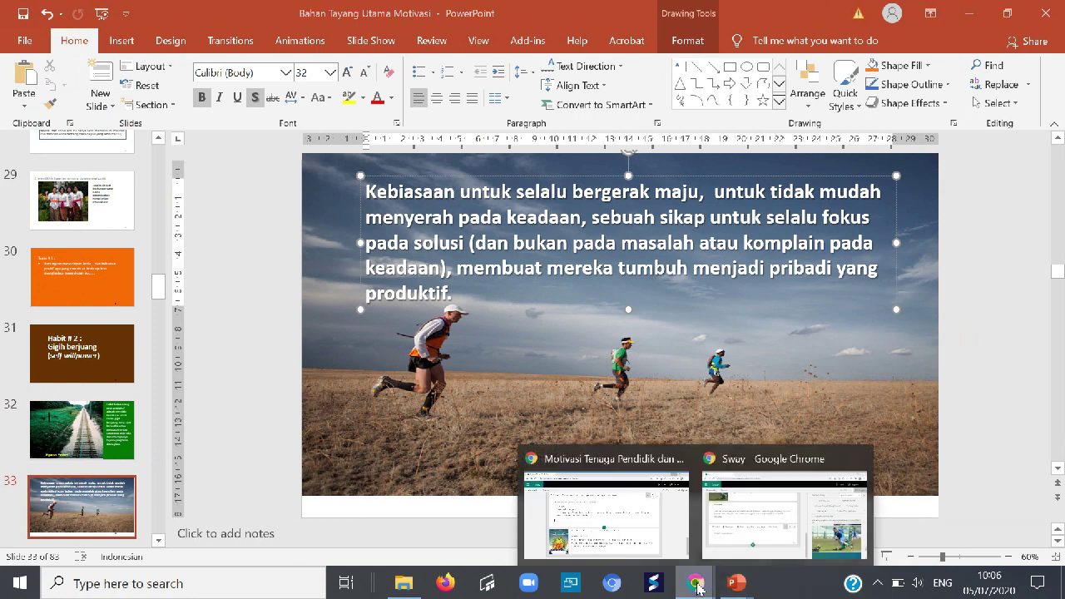
click(732, 543)
right_click(169, 391)
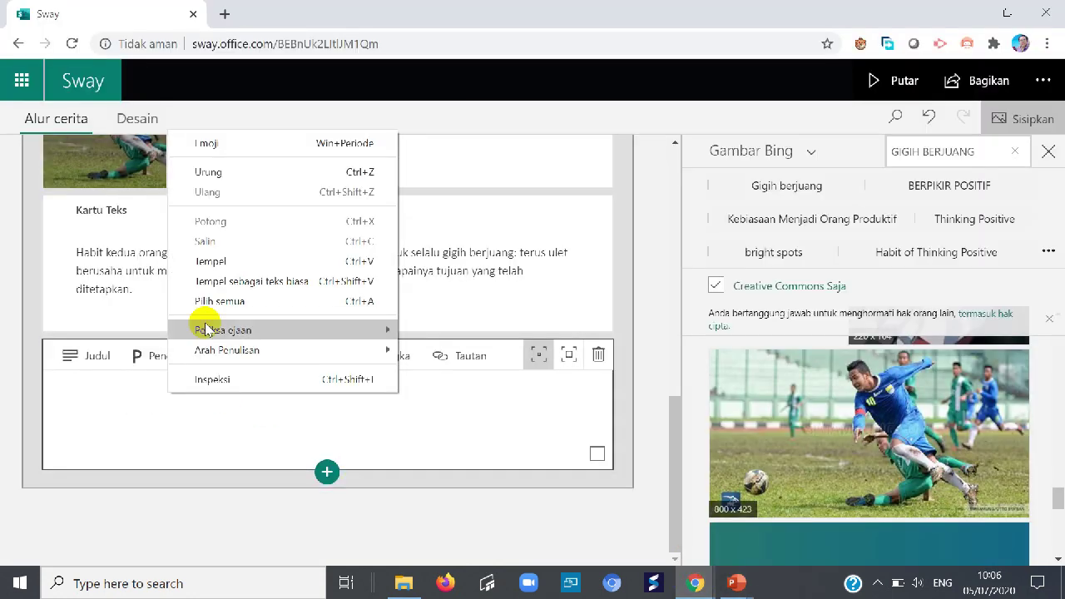
click(211, 261)
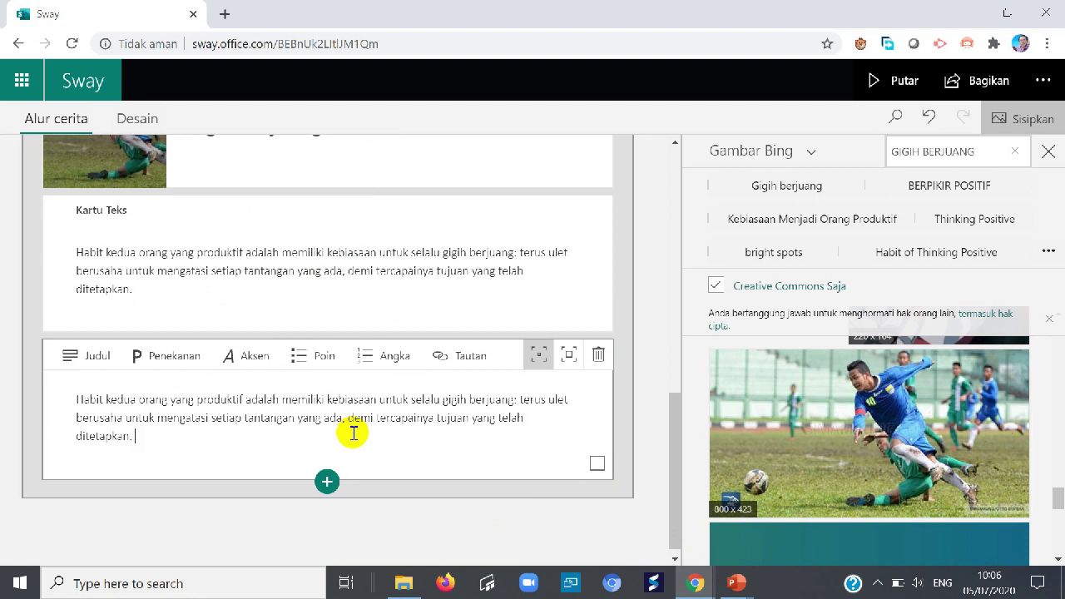
click(328, 482)
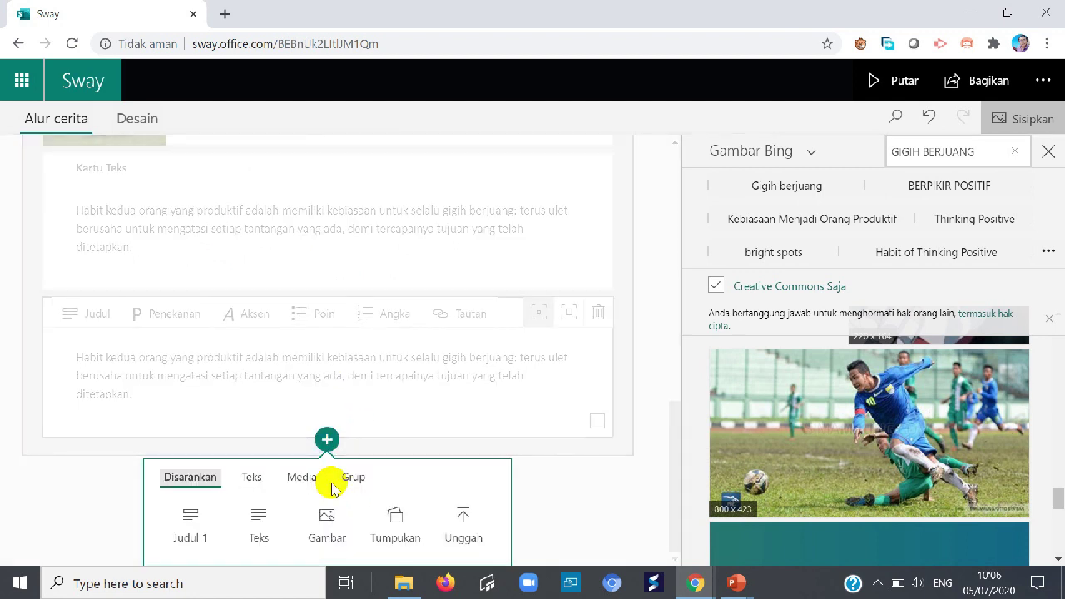
click(207, 532)
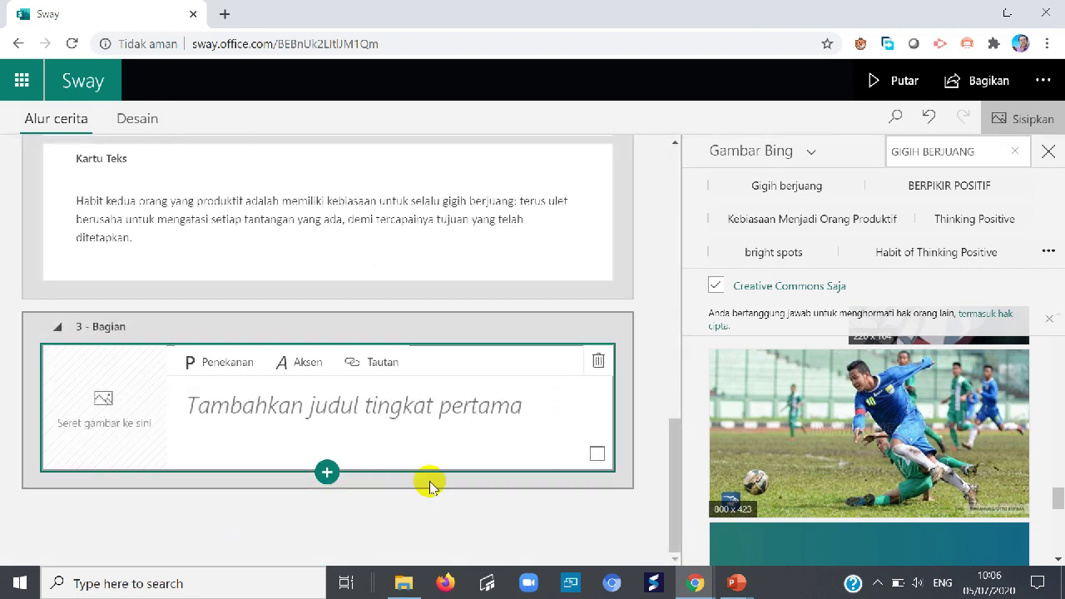
Switch to the Bahan Tayang Utama Motivasi presentation in PowerPoint and open slide 37 to read the Habit # 3 title
click(735, 583)
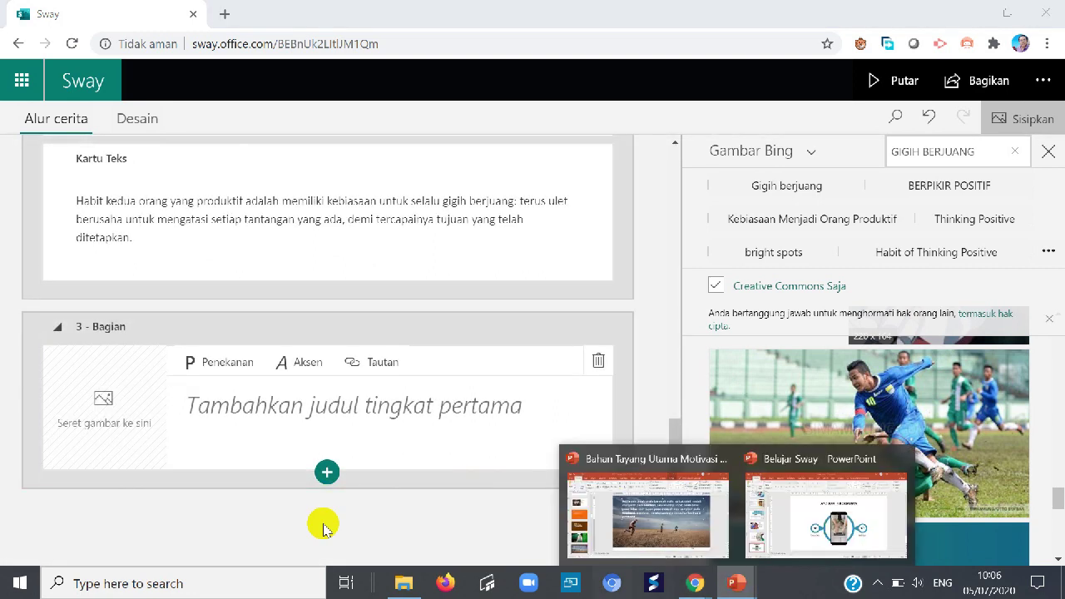
click(616, 520)
scroll(375, 499, down, 2)
click(84, 464)
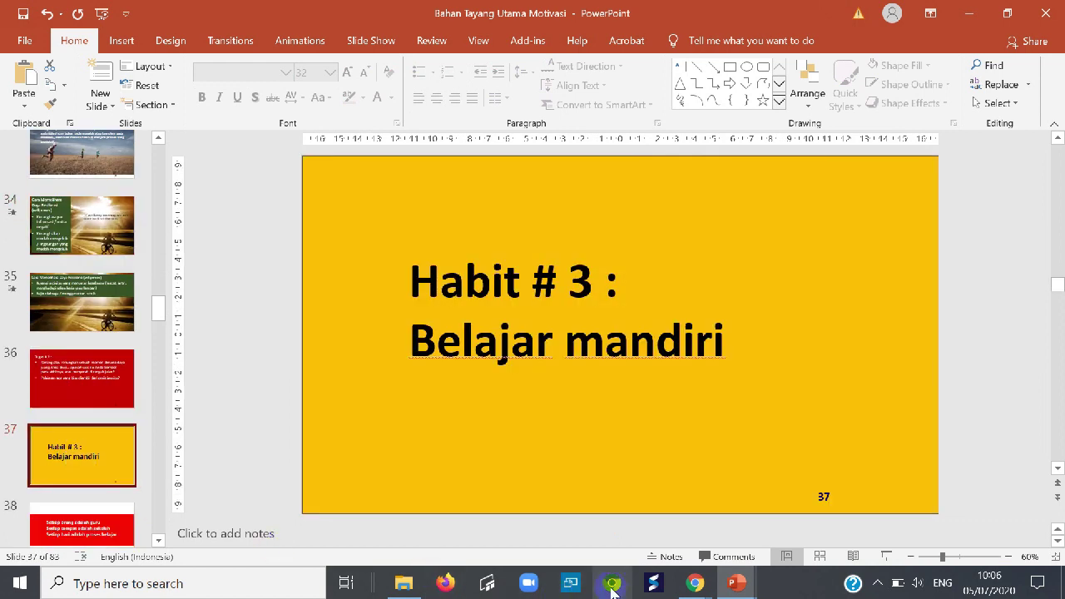
Return to Sway and enter "BELAJAR MANDIRI" as the title of the section 3 heading card, with every letter capitalised
mouse_move(735, 584)
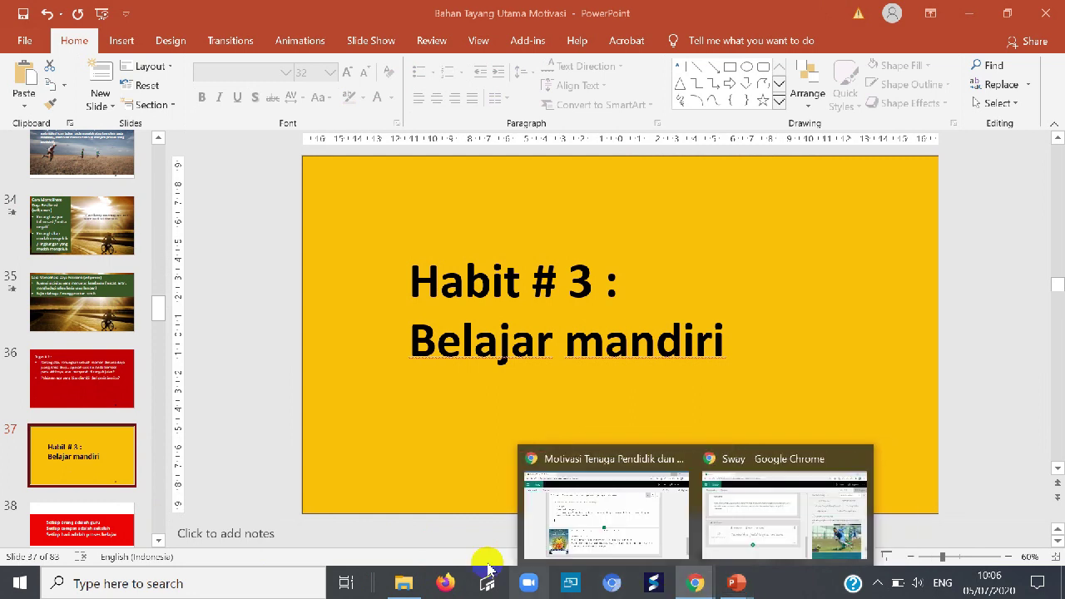
click(707, 541)
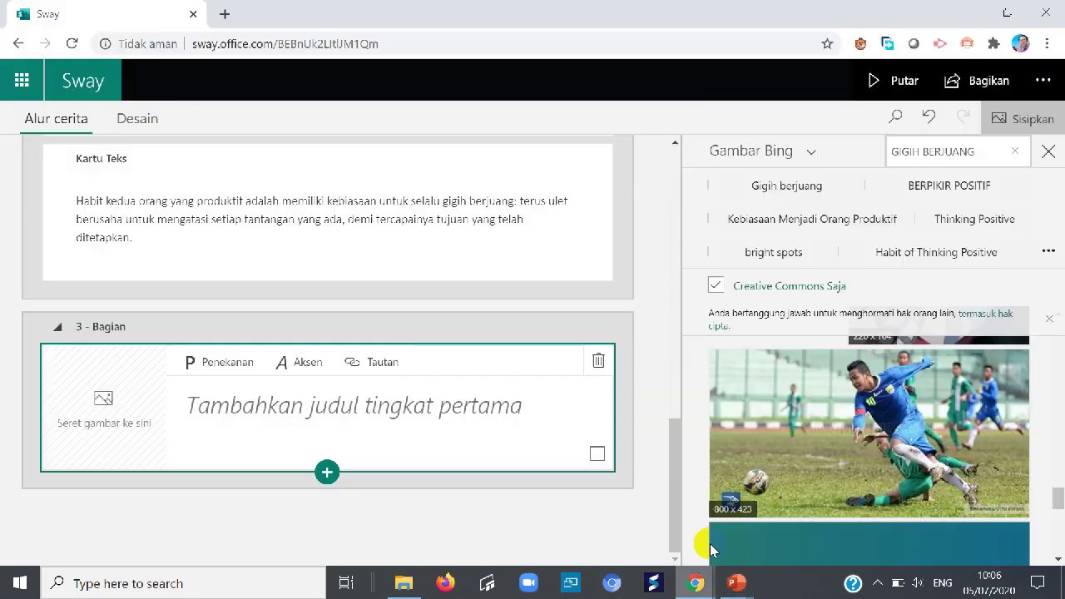
click(268, 408)
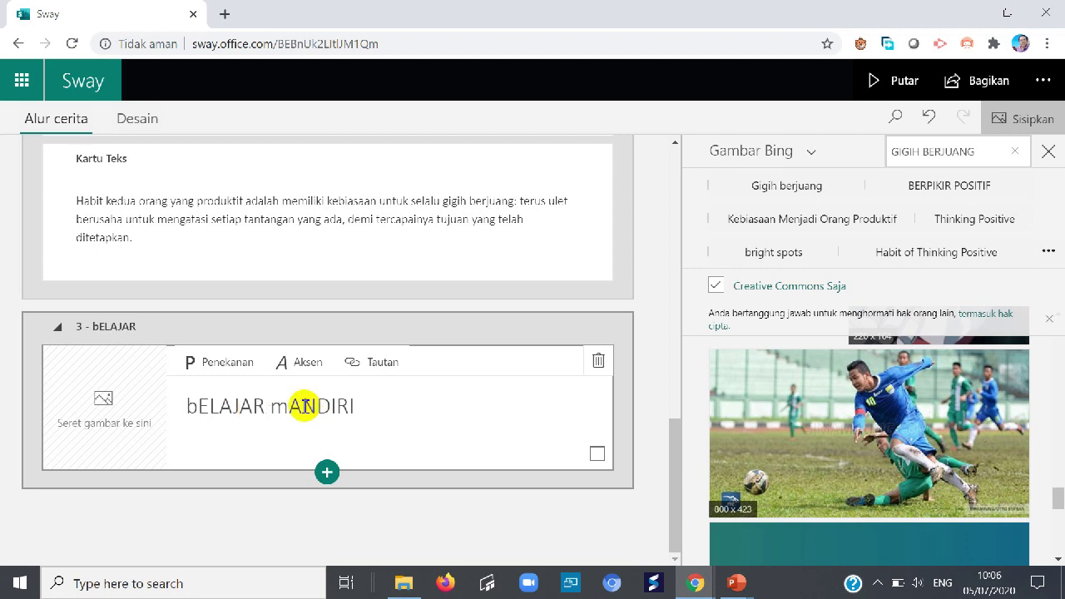
click(291, 406)
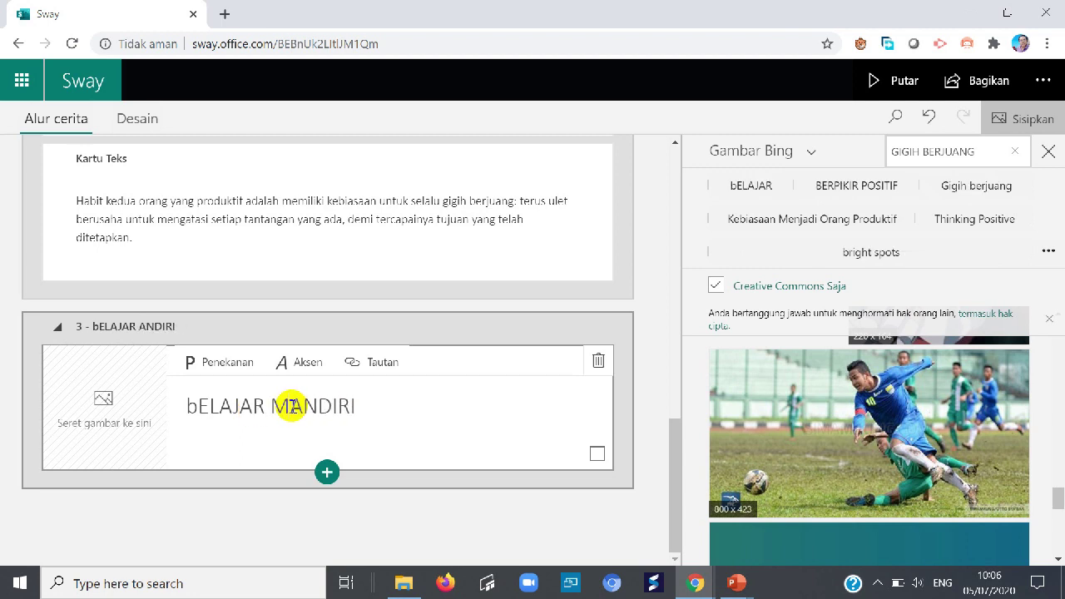
click(198, 405)
key(BackSpace)
text(B)
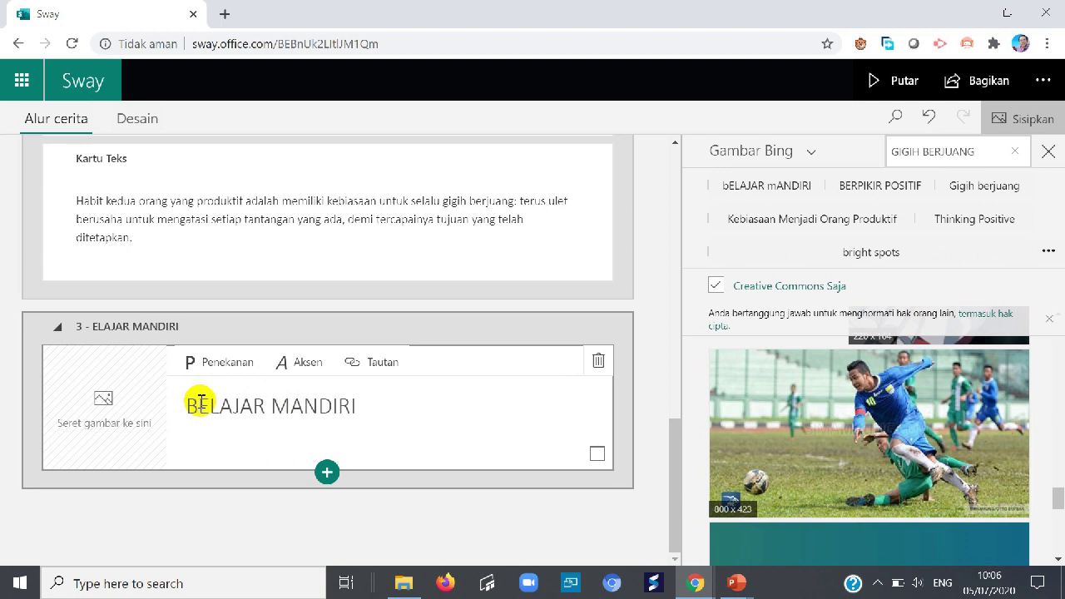
Search Bing images for "BELAJAR MANDIRI" and place the photo of the person in a red shirt on the section 3 heading card
click(991, 151)
text(BELAJAR MANDIRI)
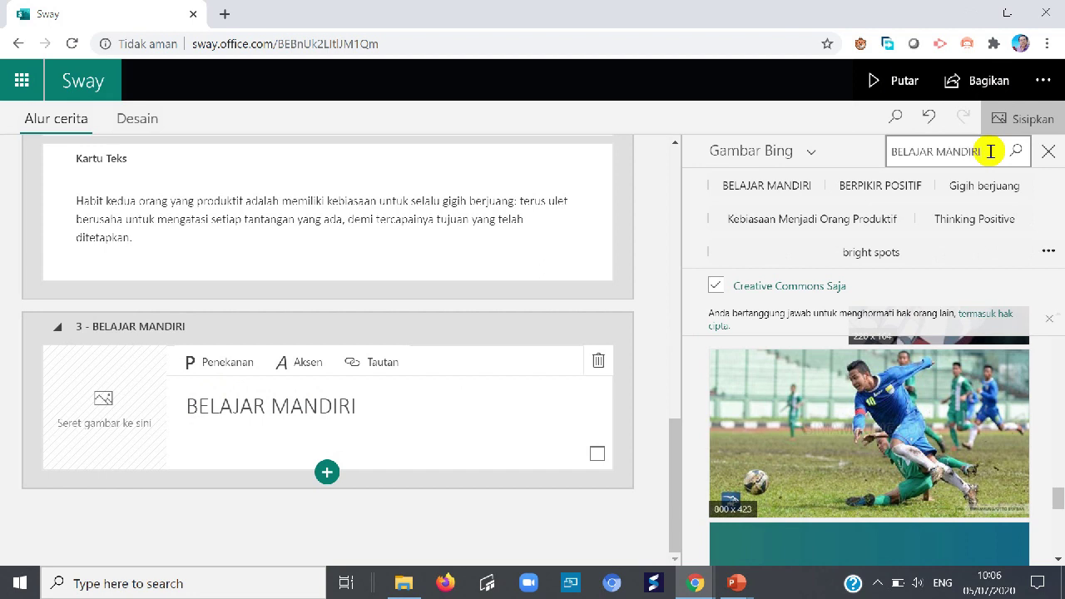
key(Return)
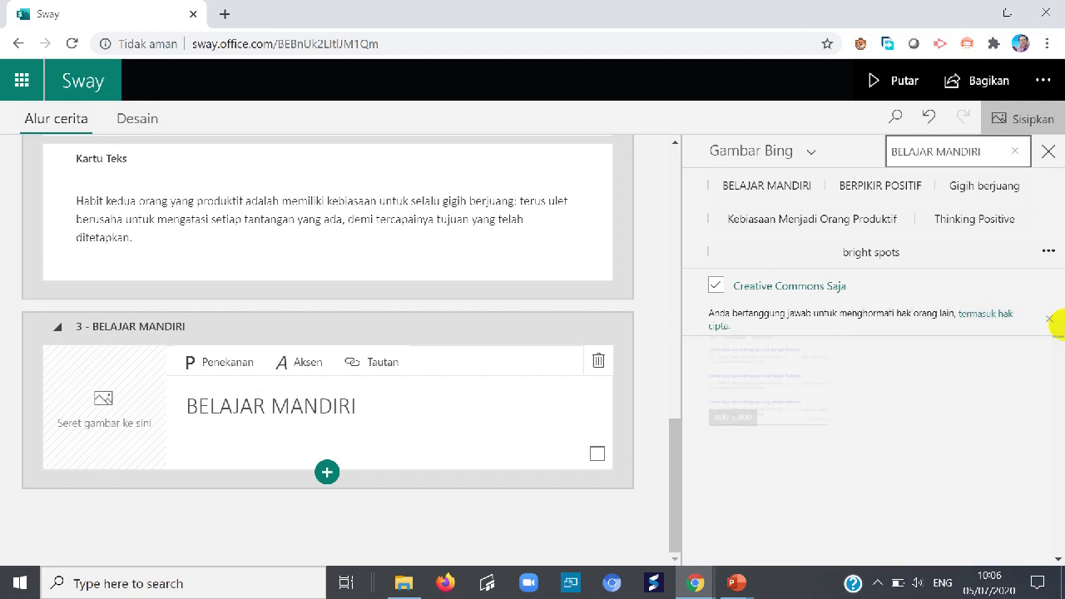
scroll(1046, 374, down, 4)
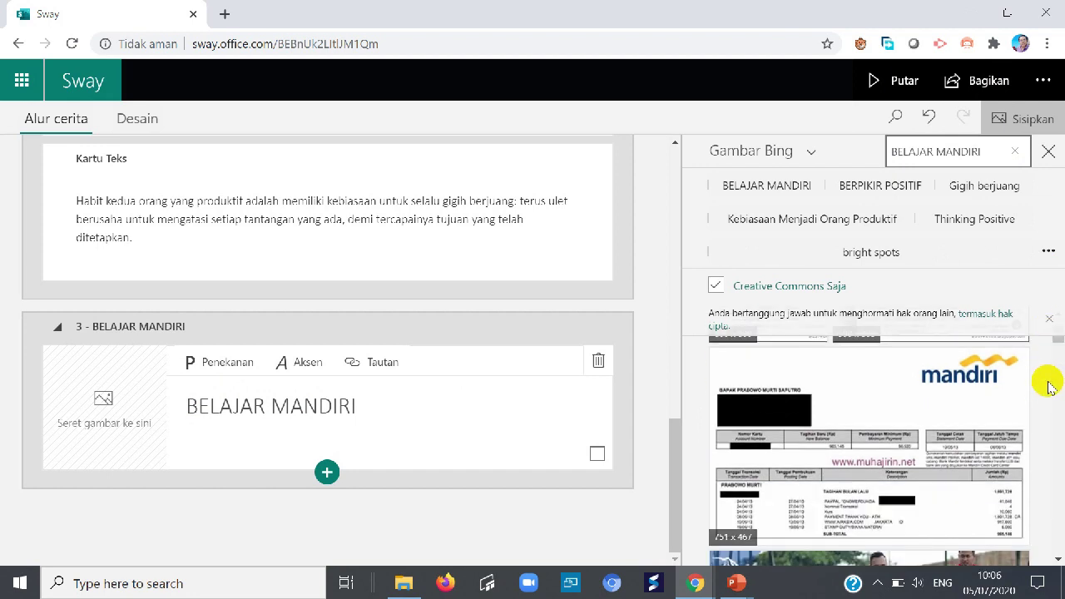
scroll(1044, 388, down, 2)
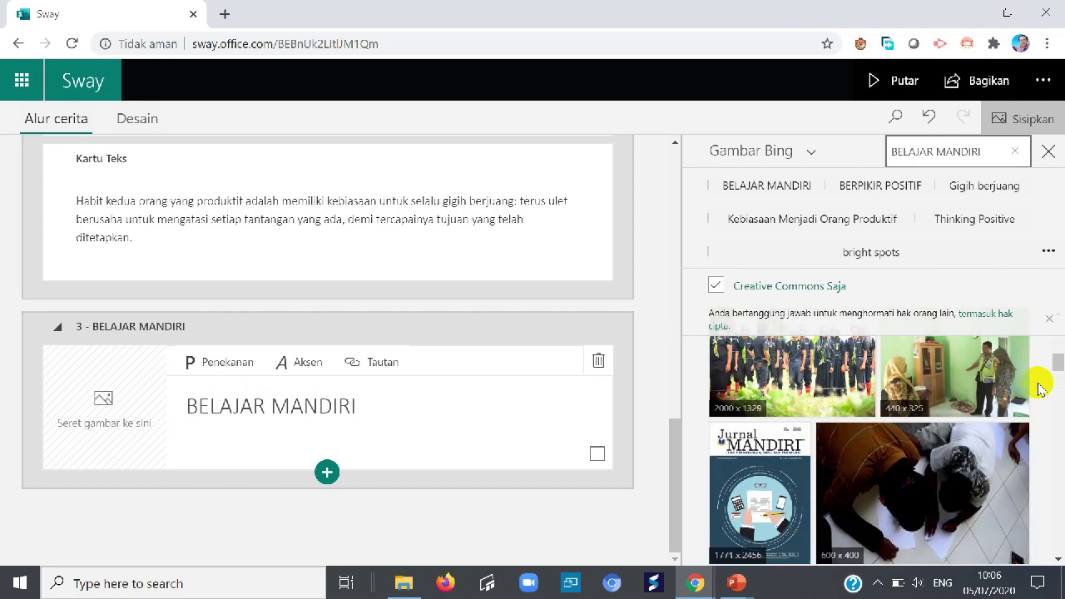
scroll(1040, 387, down, 2)
scroll(1040, 387, down, 4)
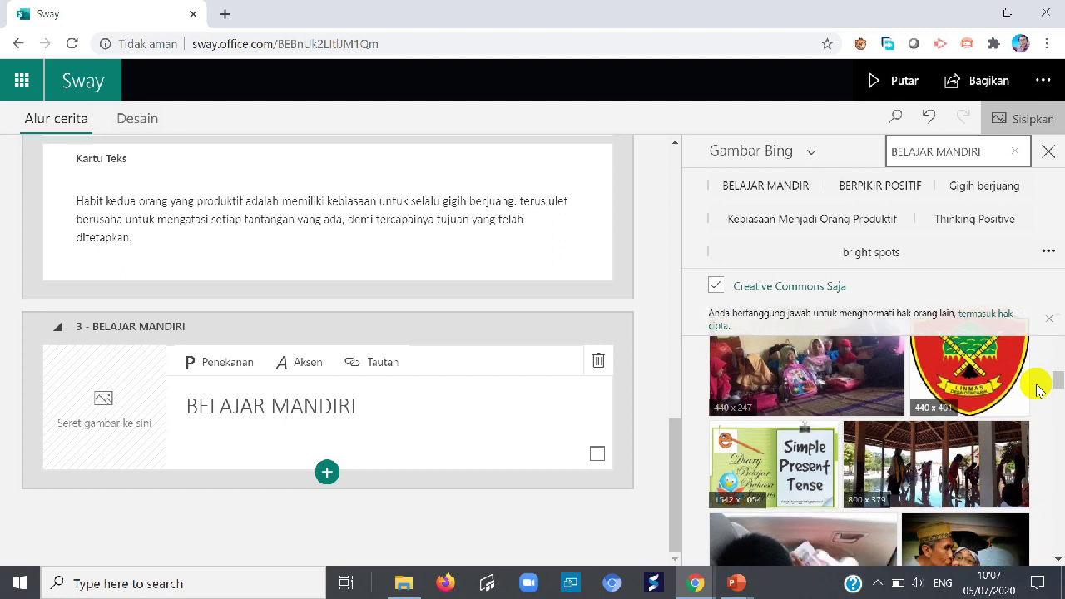
scroll(1038, 389, down, 1)
drag(823, 376, 131, 423)
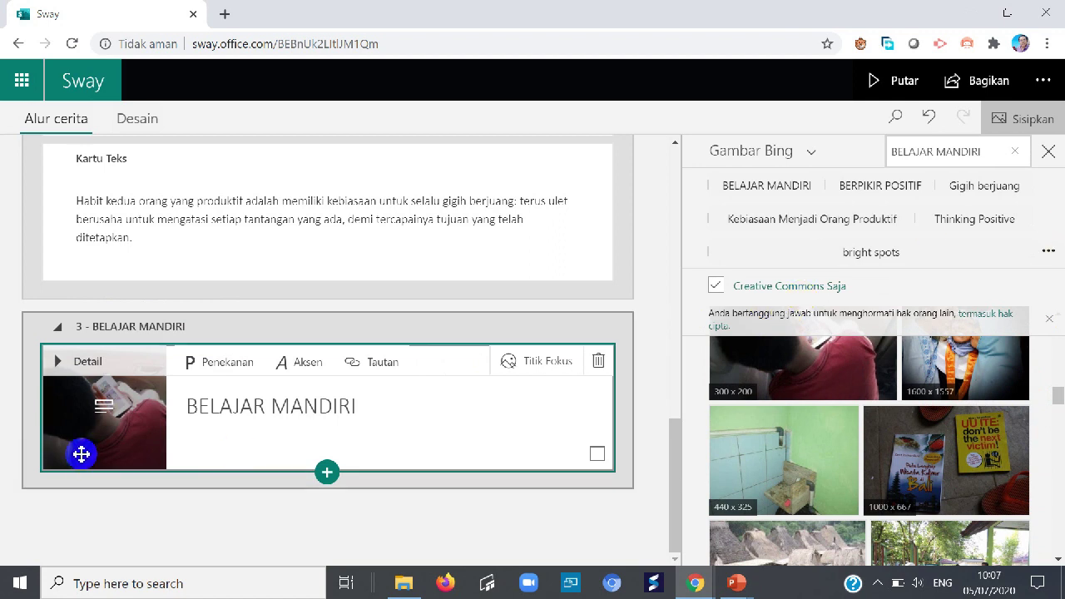
Insert a text card below the BELAJAR MANDIRI heading, and copy the three "Setiap" lines from slide 38 of the Bahan Tayang Utama Motivasi PowerPoint presentation
click(327, 472)
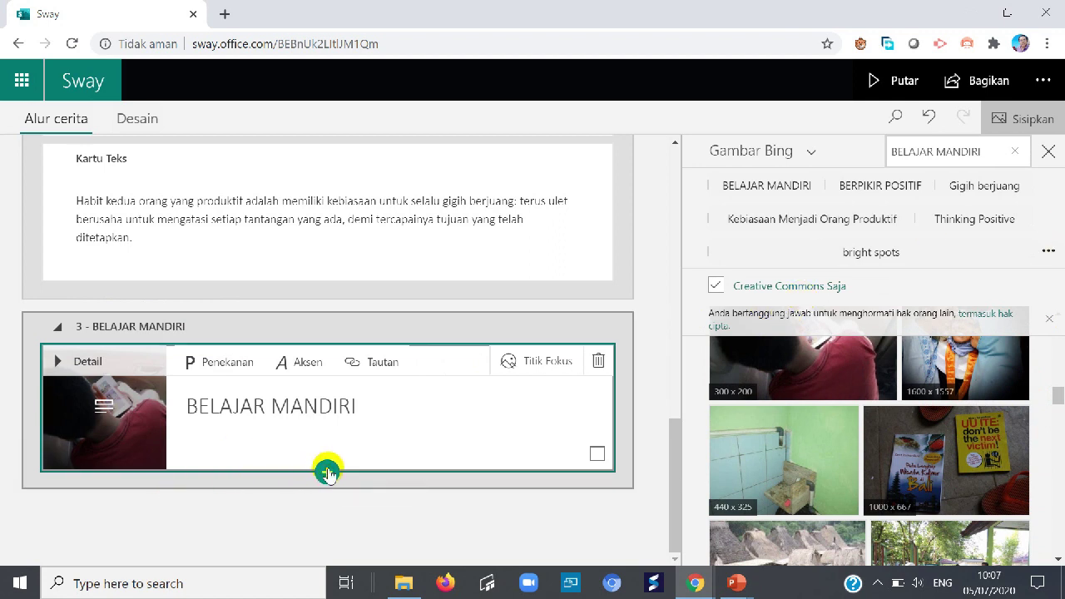
click(285, 519)
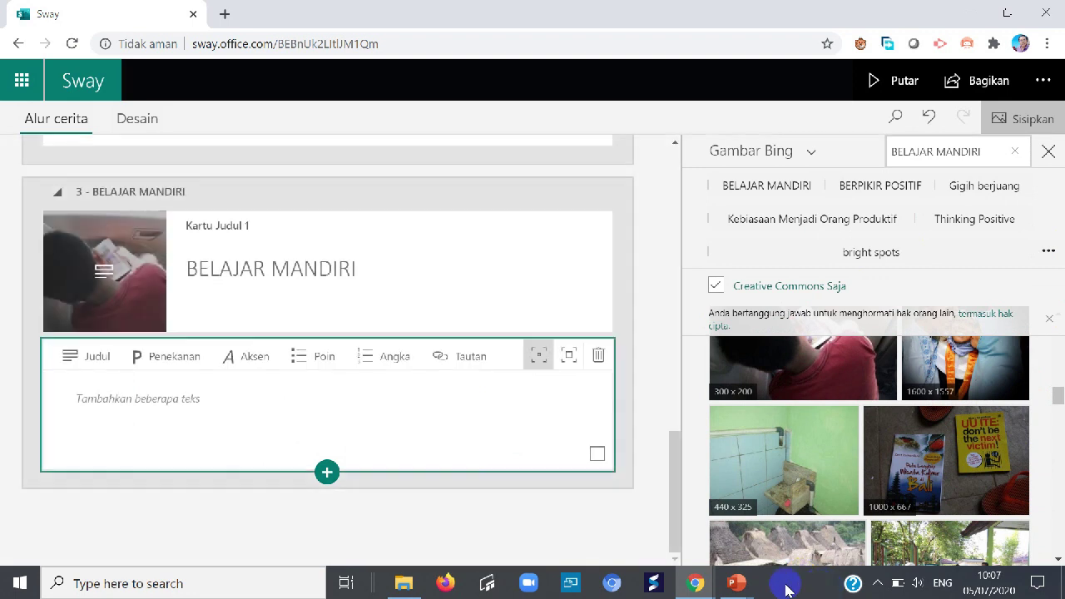
mouse_move(737, 582)
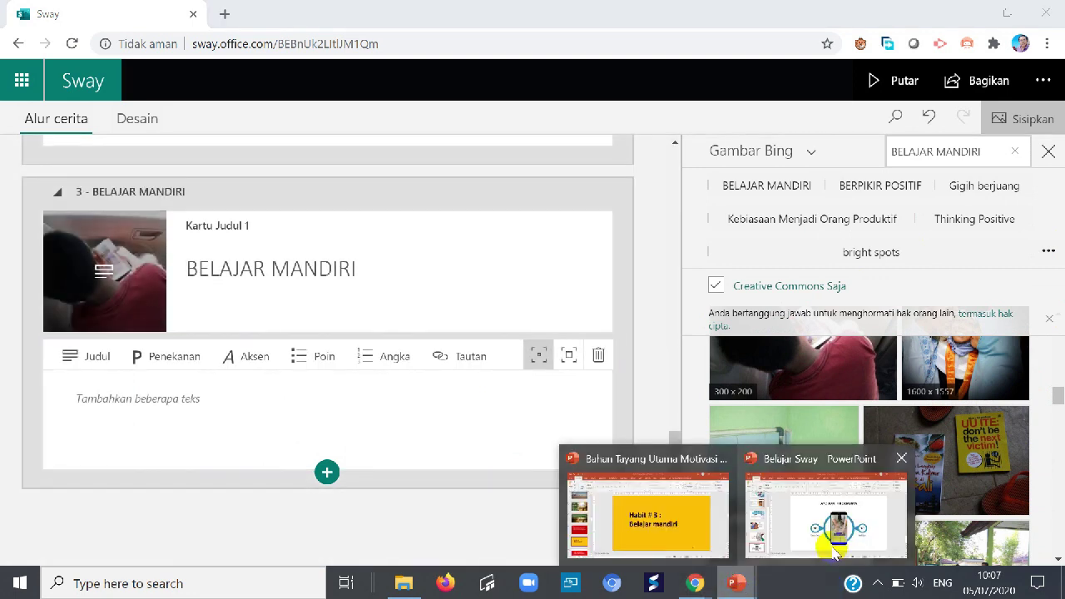
click(677, 544)
click(115, 475)
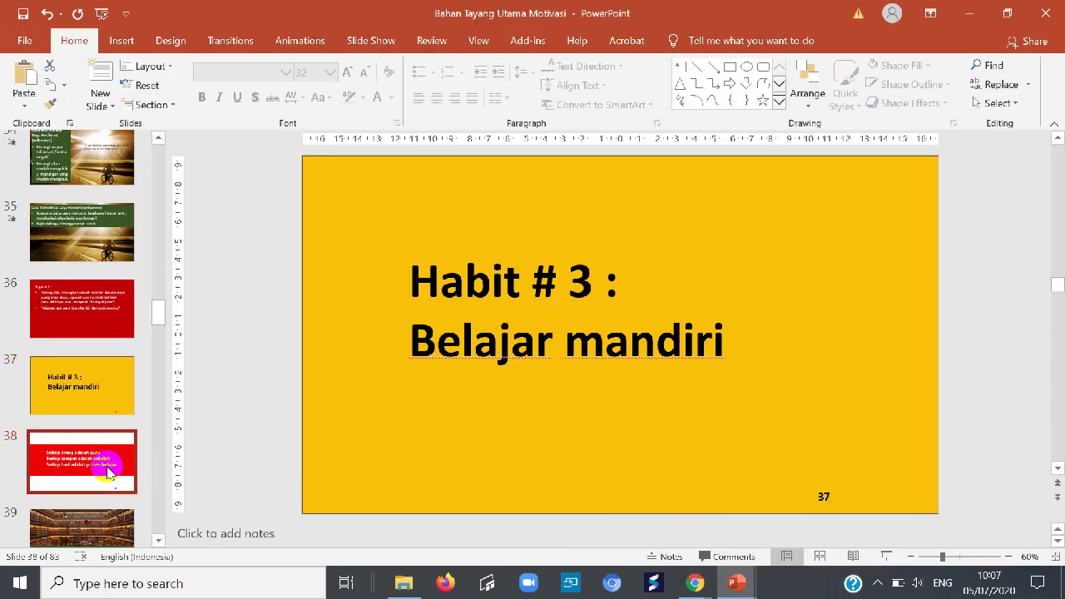
drag(409, 277, 857, 348)
right_click(504, 288)
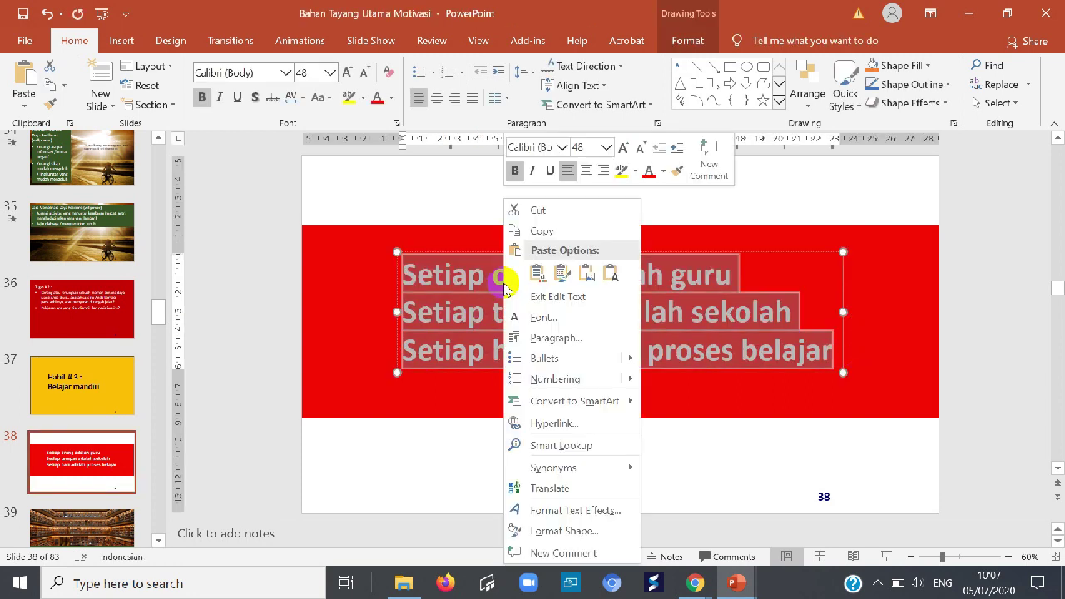
click(541, 230)
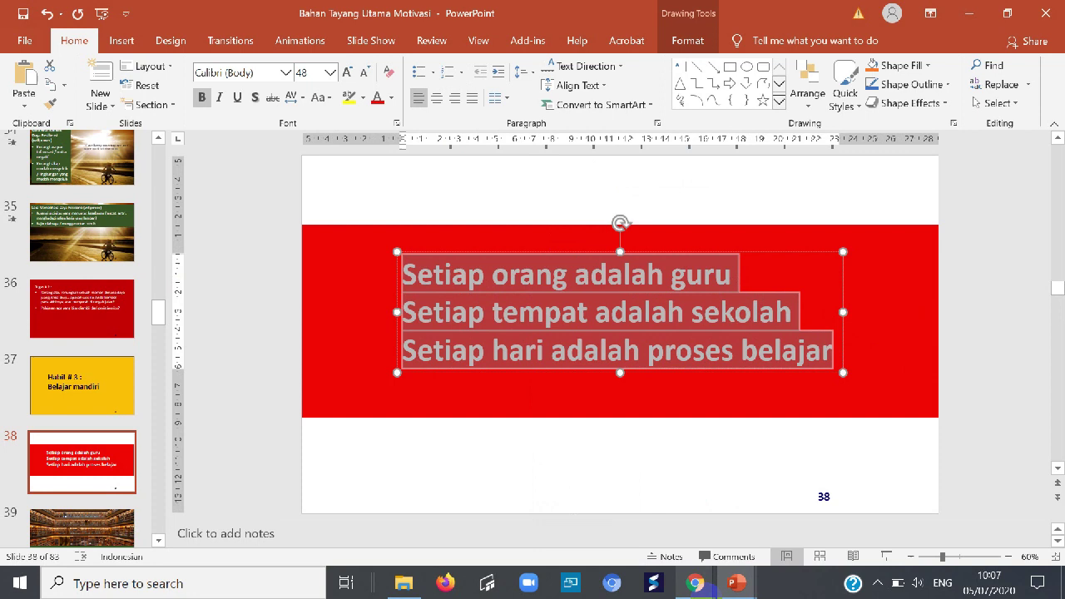
Return to Sway and paste the three copied lines into the empty text card of section 3
mouse_move(695, 583)
click(637, 530)
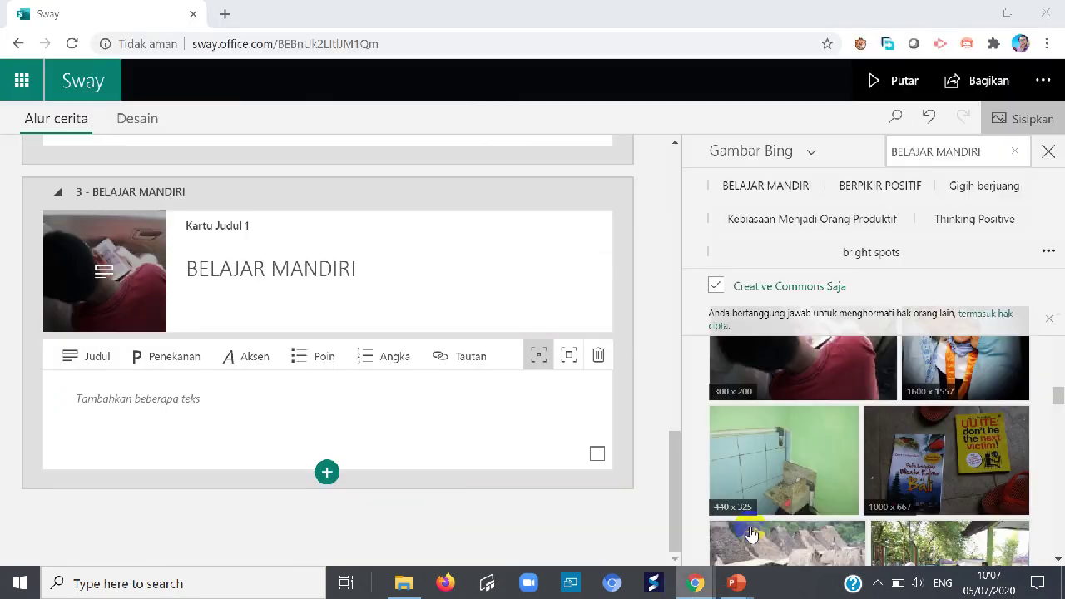
click(105, 401)
right_click(106, 401)
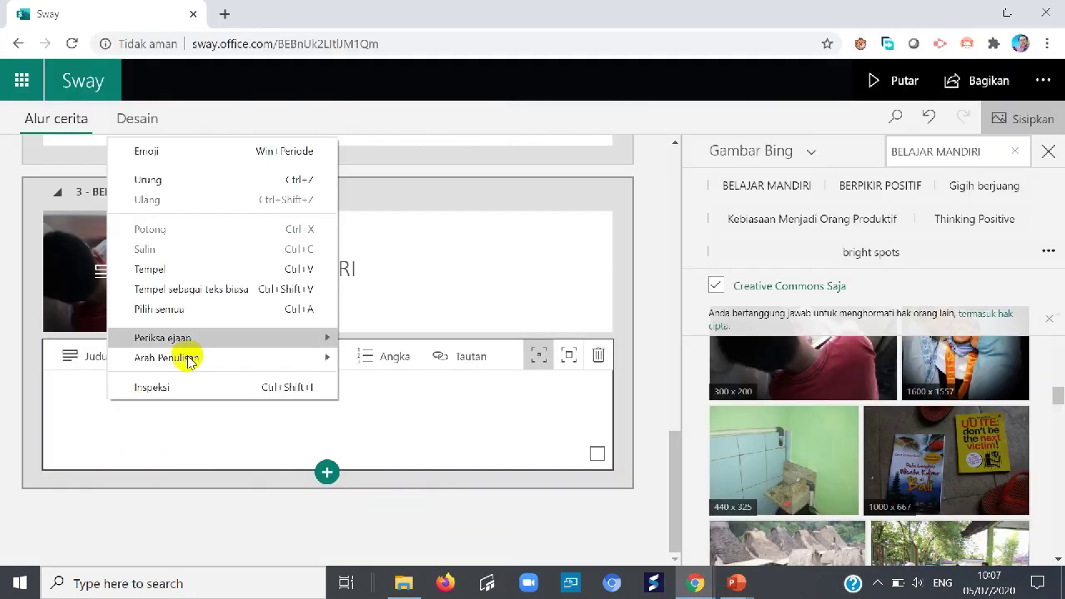
click(150, 268)
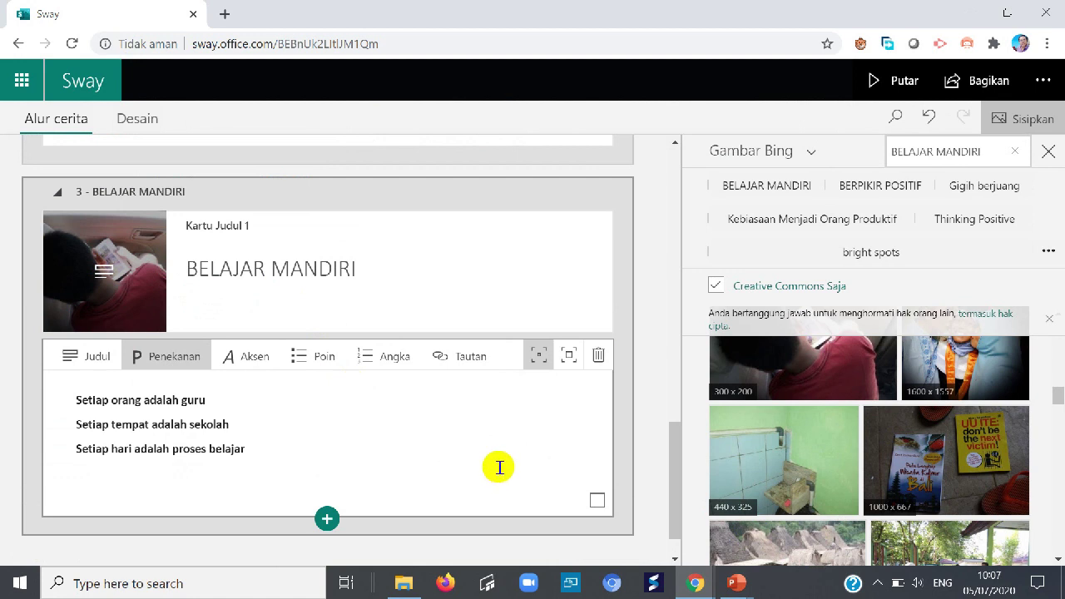
Switch to the Bahan Tayang Utama Motivasi presentation in PowerPoint and copy the whole "Learning Habit" paragraph on slide 39
mouse_move(735, 587)
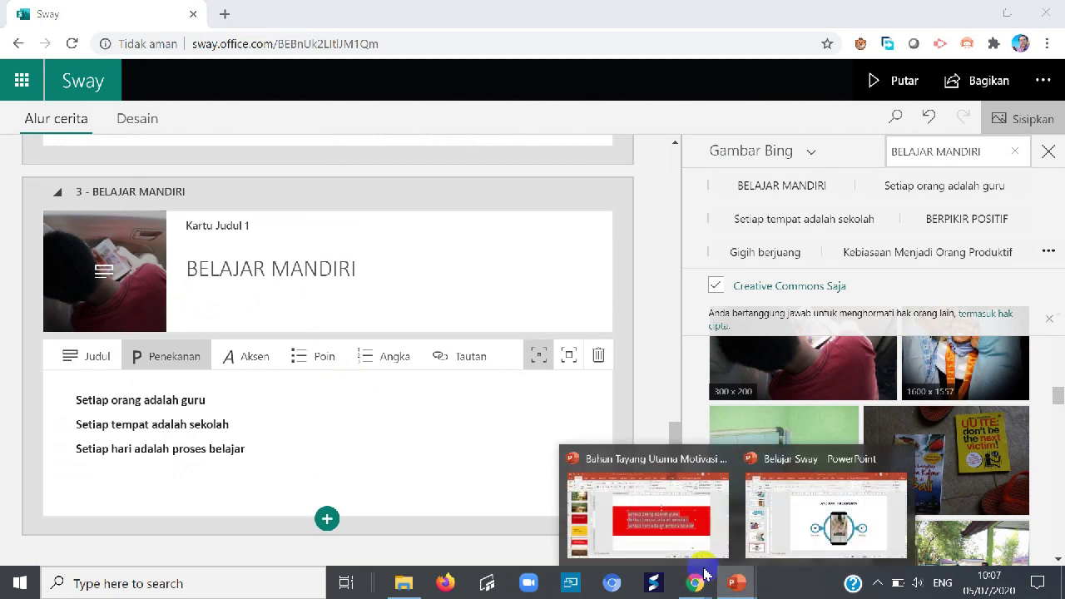
click(688, 544)
click(133, 515)
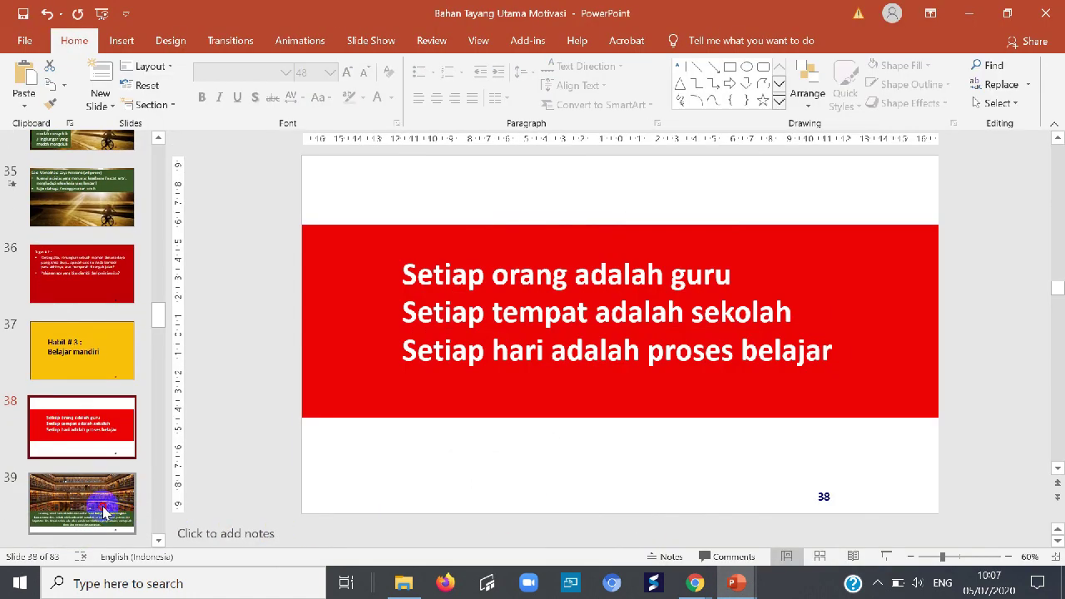
drag(352, 397, 756, 471)
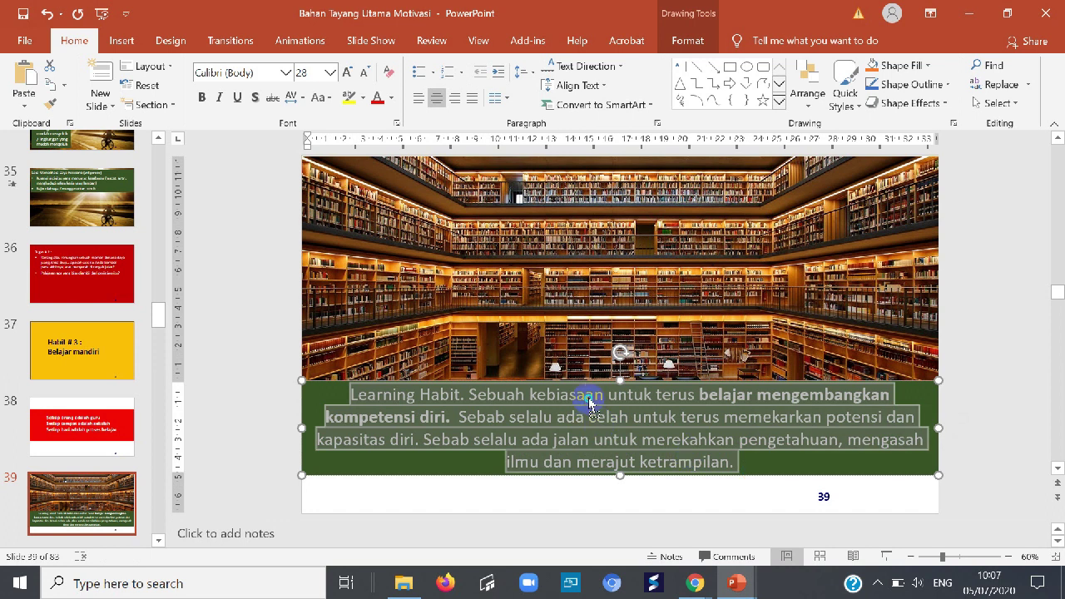
right_click(589, 403)
click(628, 65)
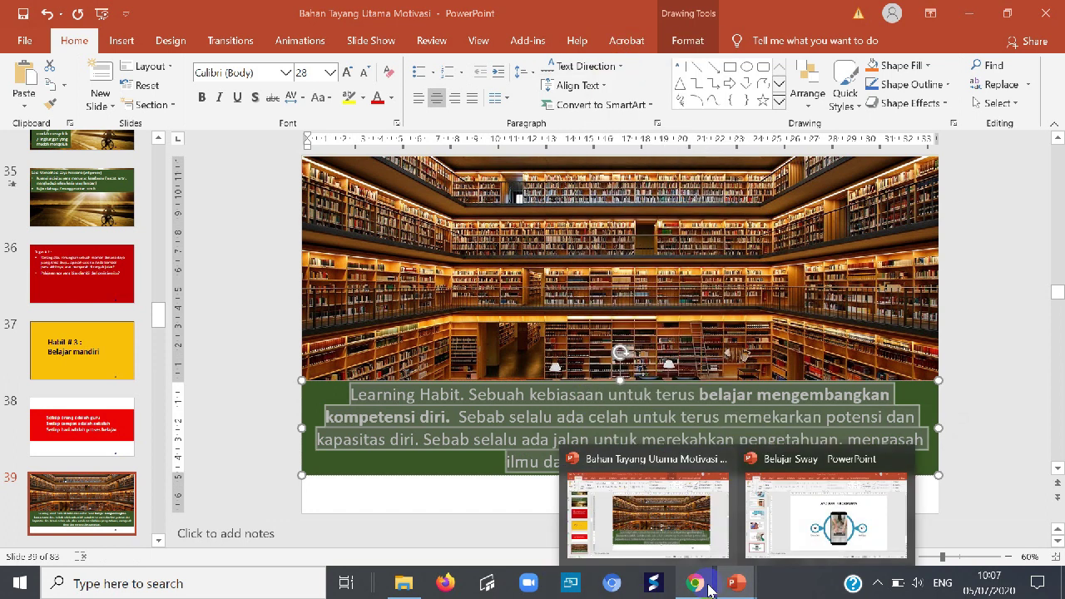
Return to Sway, insert an image card below the "Setiap" text card, and paste the Learning Habit paragraph as its caption
mouse_move(695, 584)
click(730, 545)
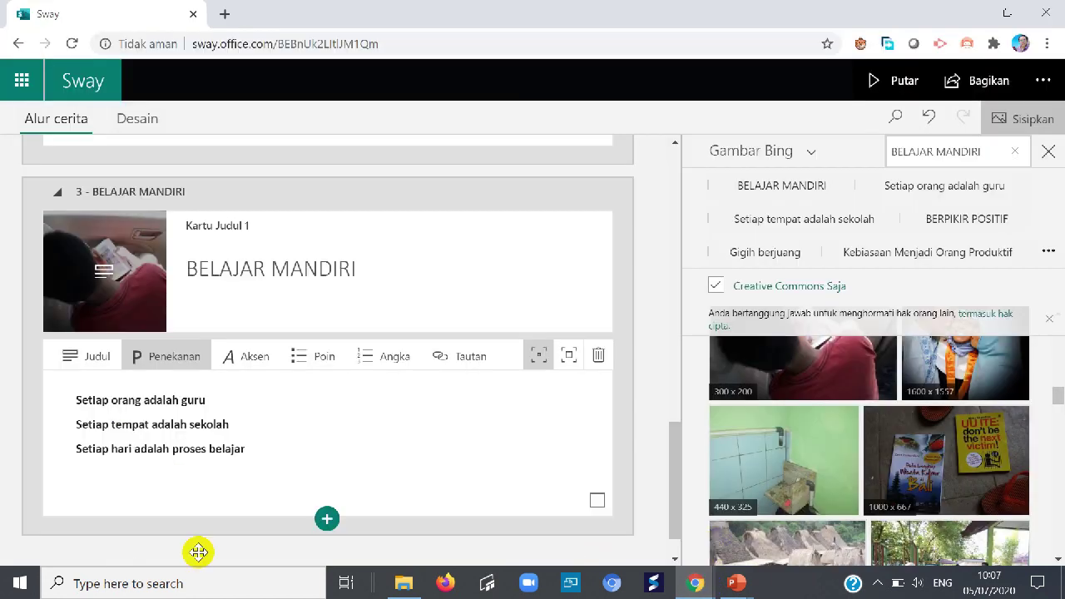
click(327, 516)
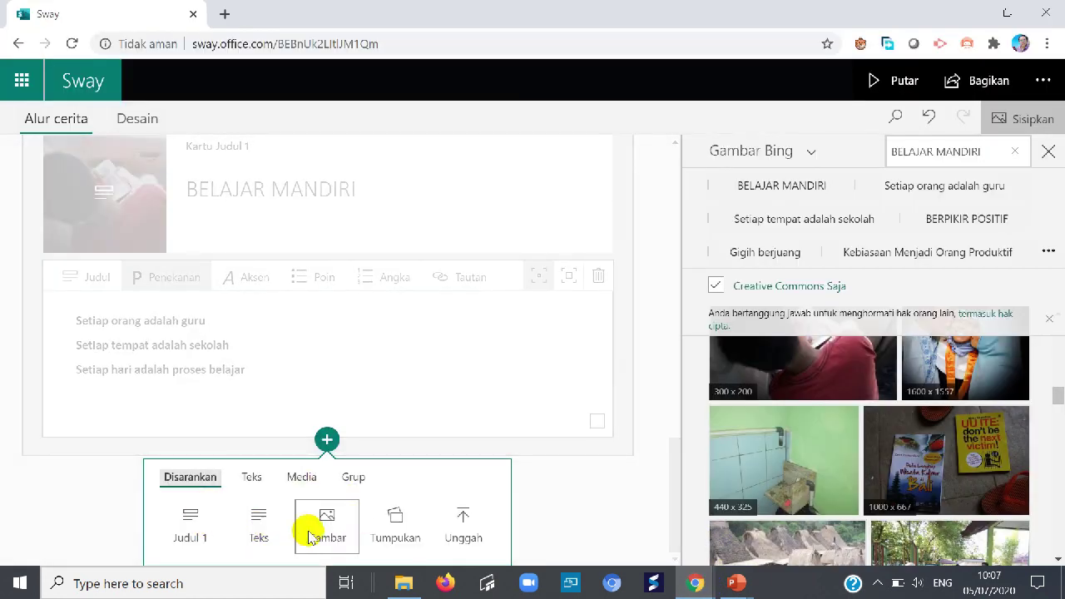
click(336, 529)
right_click(223, 398)
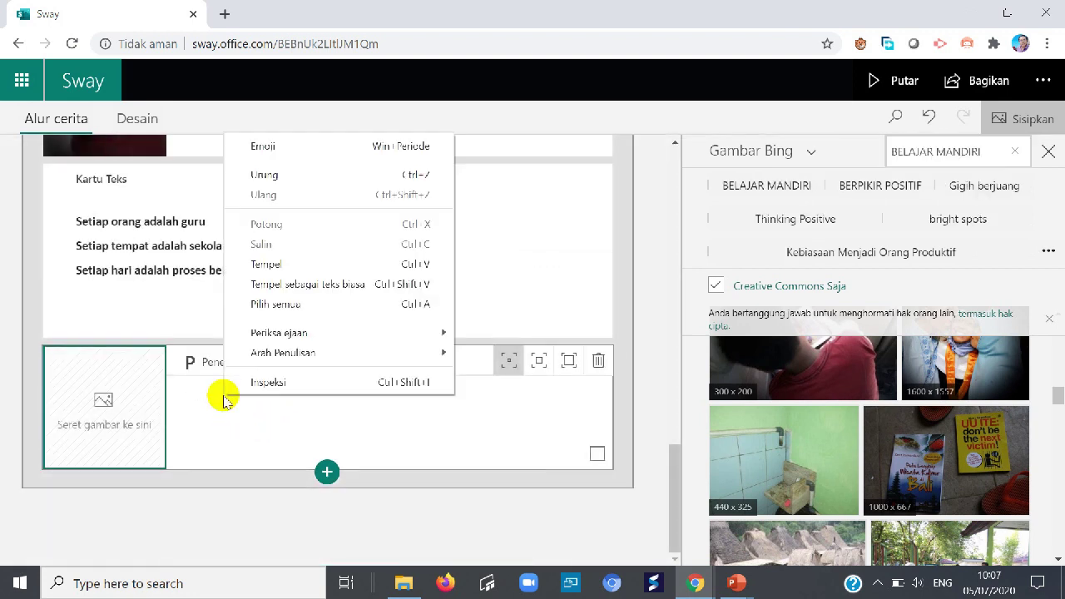
click(280, 264)
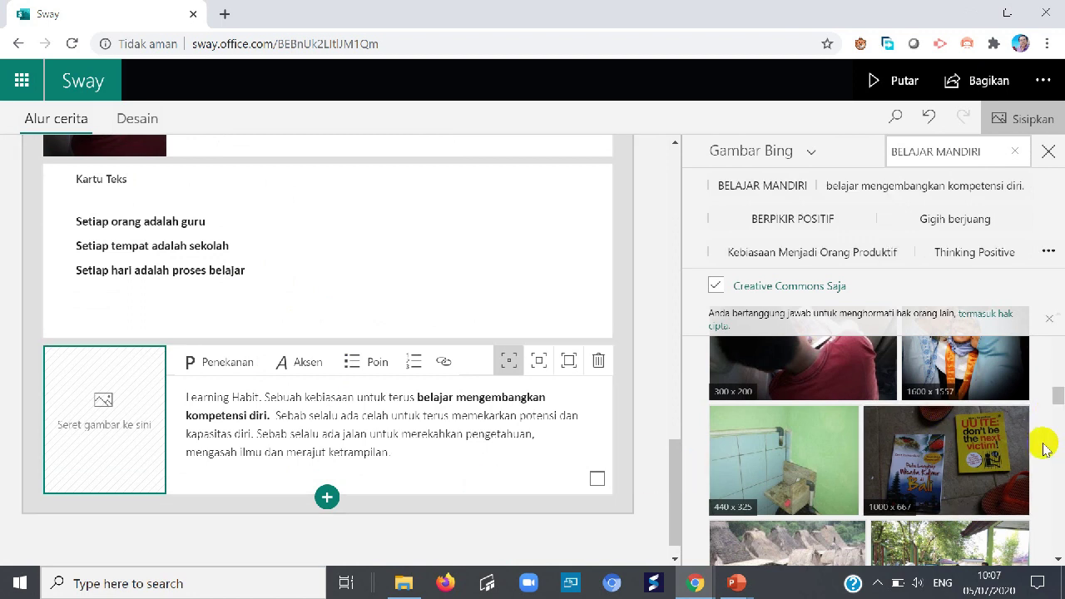
Place the Bing photo of the footballers on the Learning Habit image card, and insert a Judul 1 heading card after it
drag(1057, 402, 1058, 424)
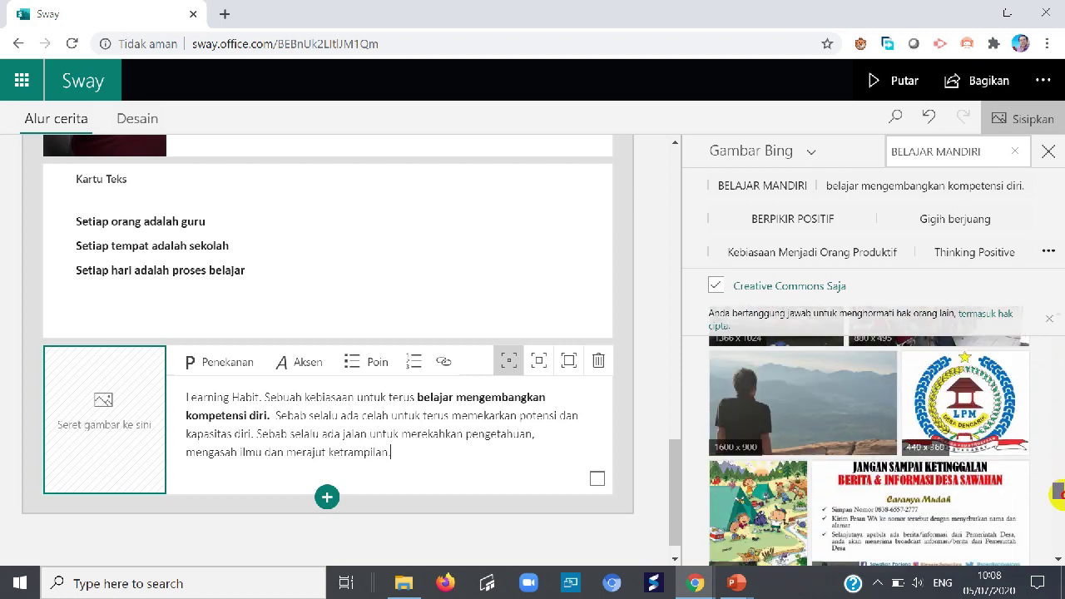
drag(1062, 518, 1055, 363)
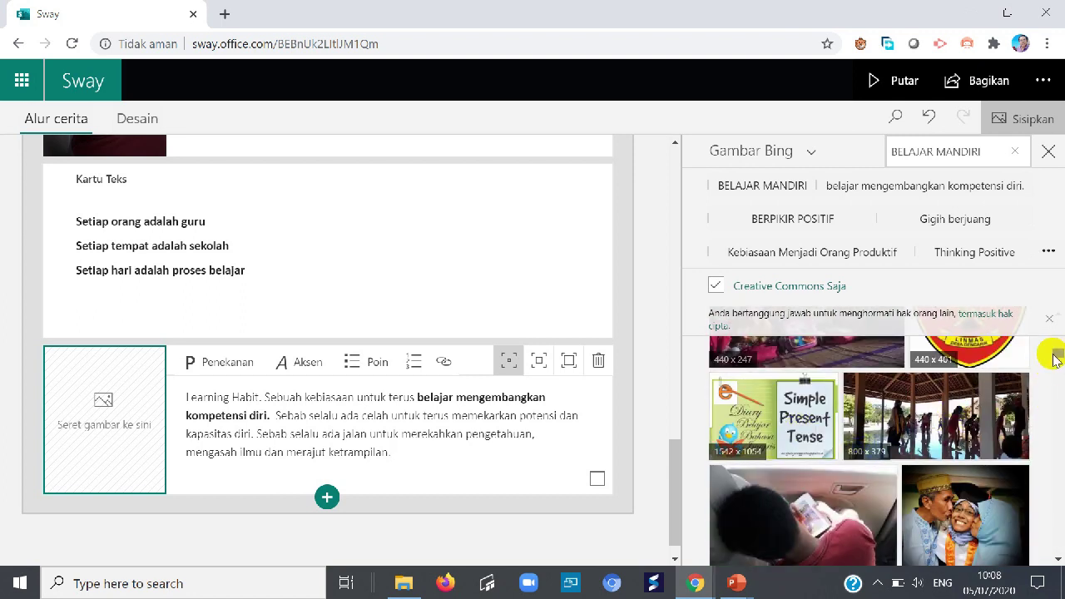
drag(1055, 358, 1055, 332)
drag(881, 537, 104, 362)
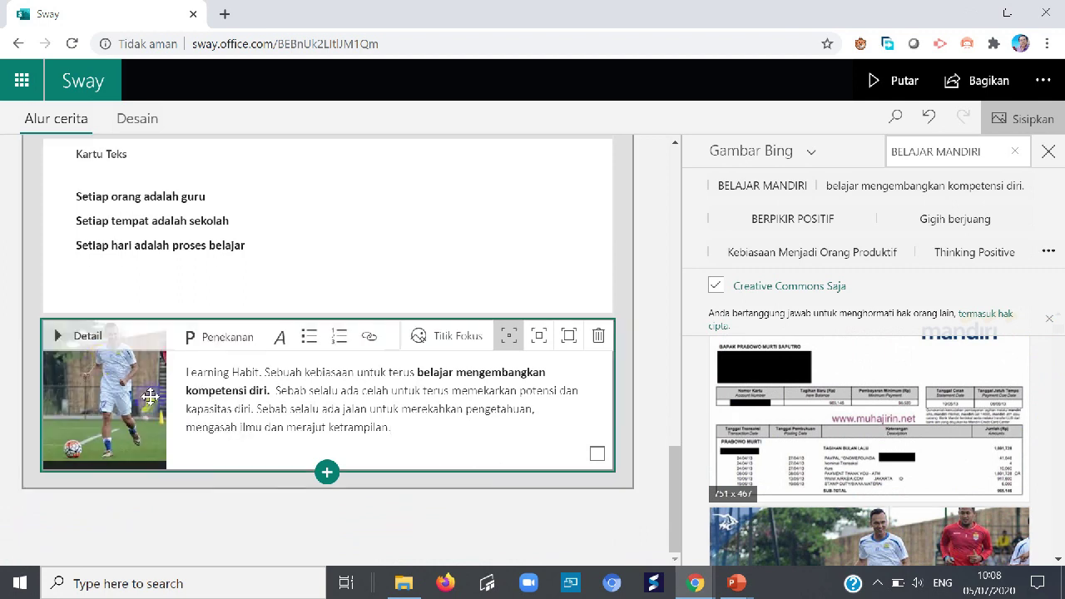
click(327, 474)
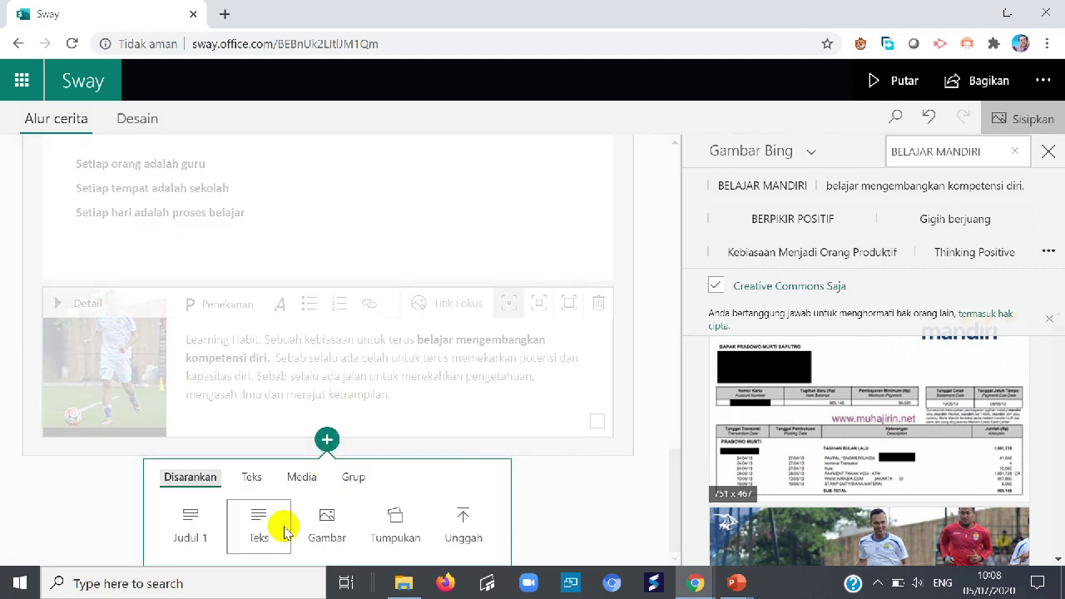
click(188, 531)
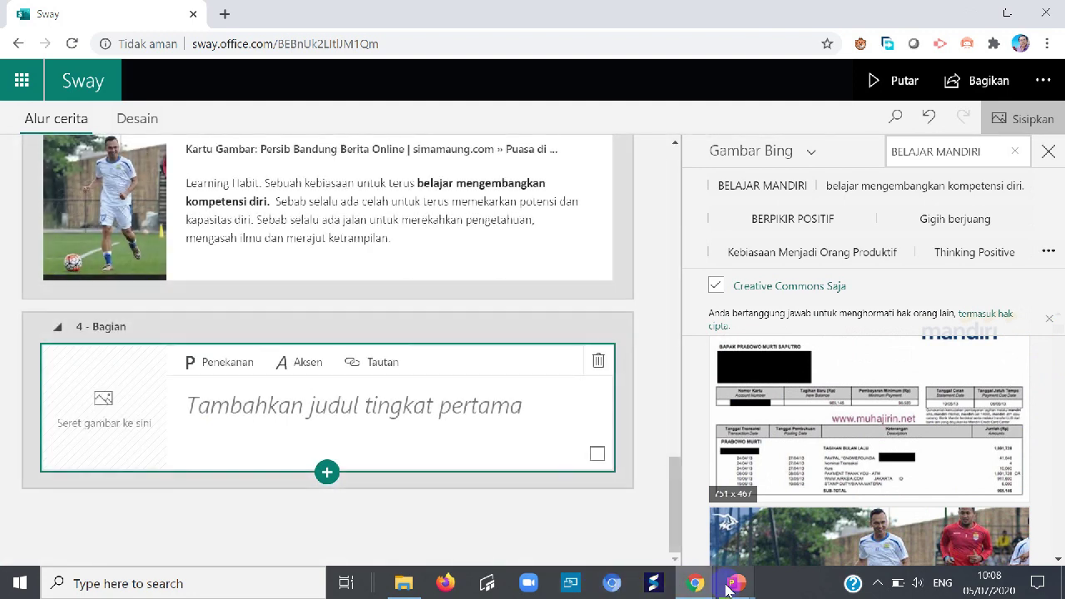
Switch to the Bahan Tayang Utama Motivasi presentation in PowerPoint and select the "Rencanakan dan laksanakan" title text on slide 42
mouse_move(736, 583)
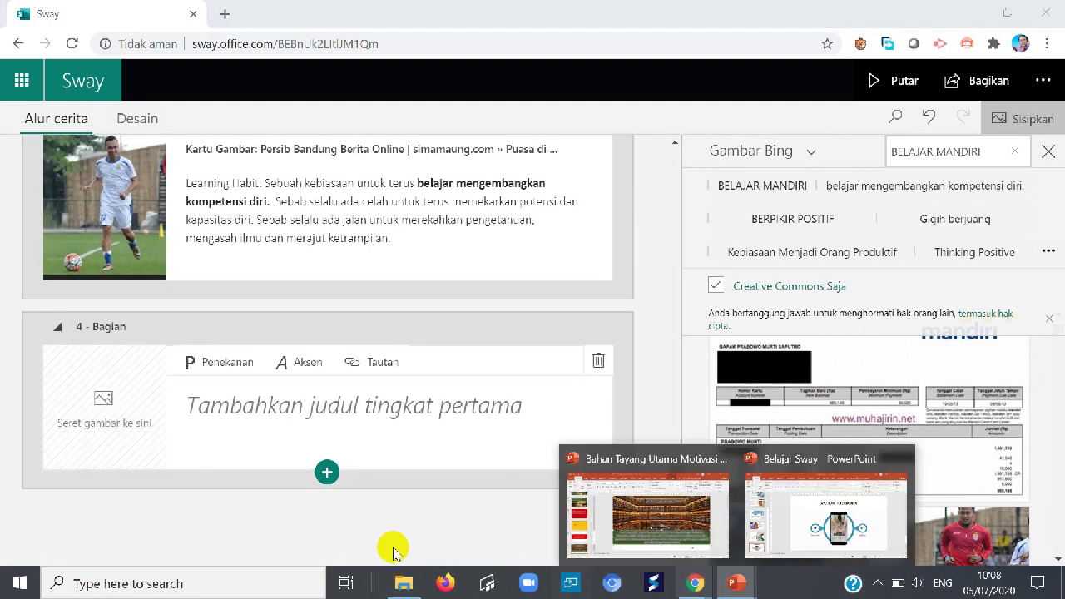
click(701, 530)
scroll(83, 466, down, 3)
scroll(66, 476, down, 1)
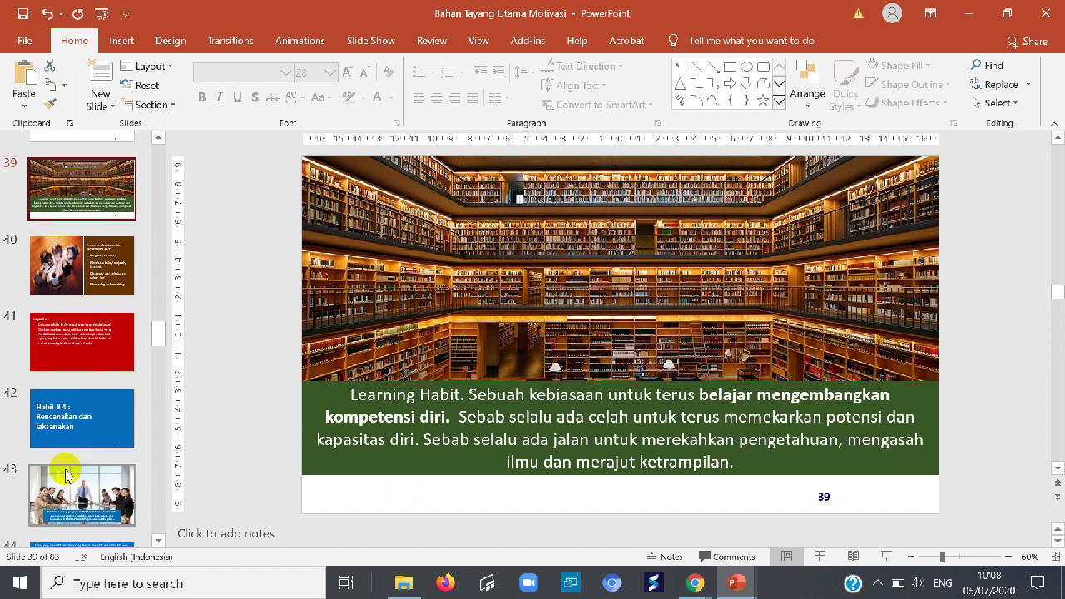
click(66, 429)
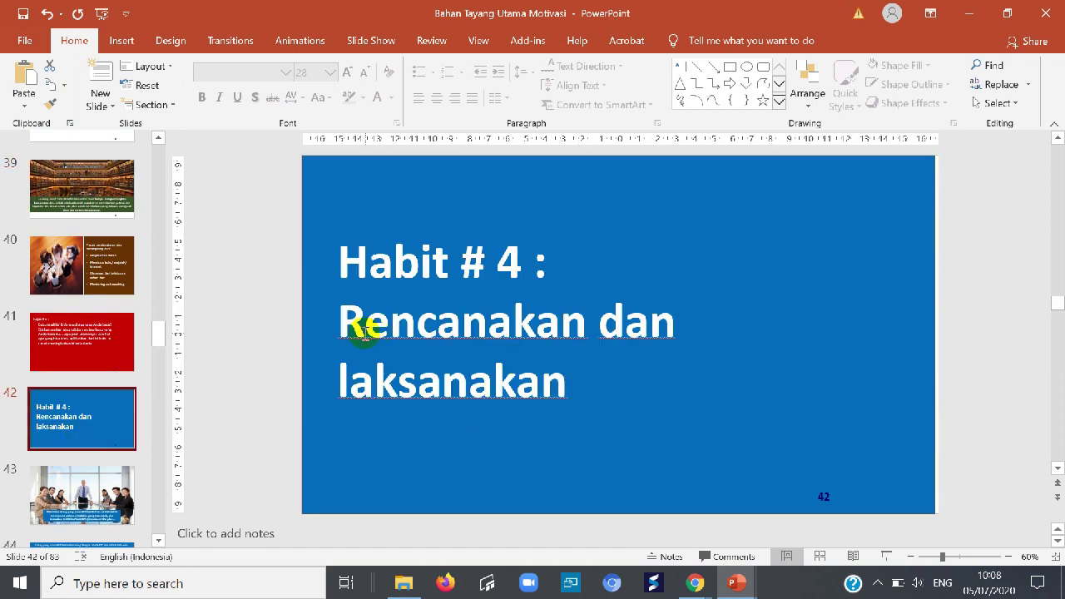
mouse_move(343, 322)
mouse_down()
mouse_move(564, 342)
mouse_move(588, 387)
mouse_up()
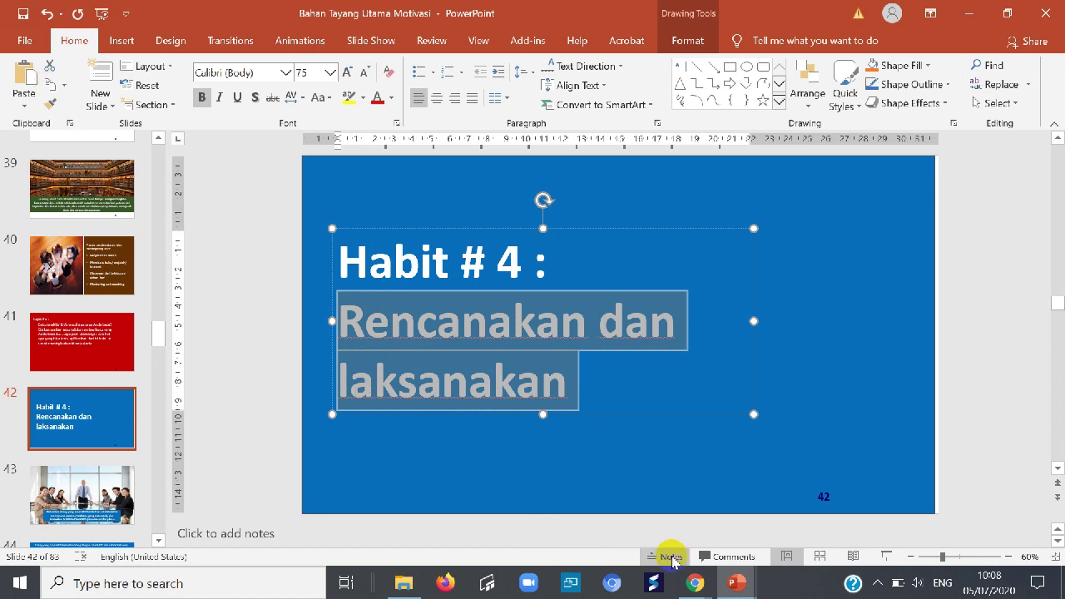
mouse_move(730, 589)
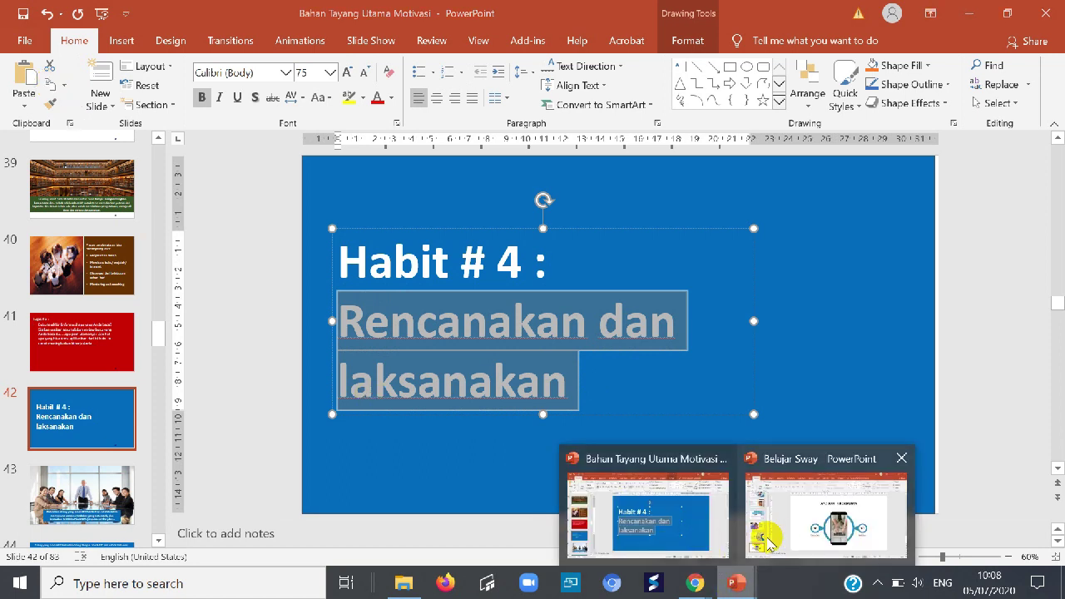
click(774, 508)
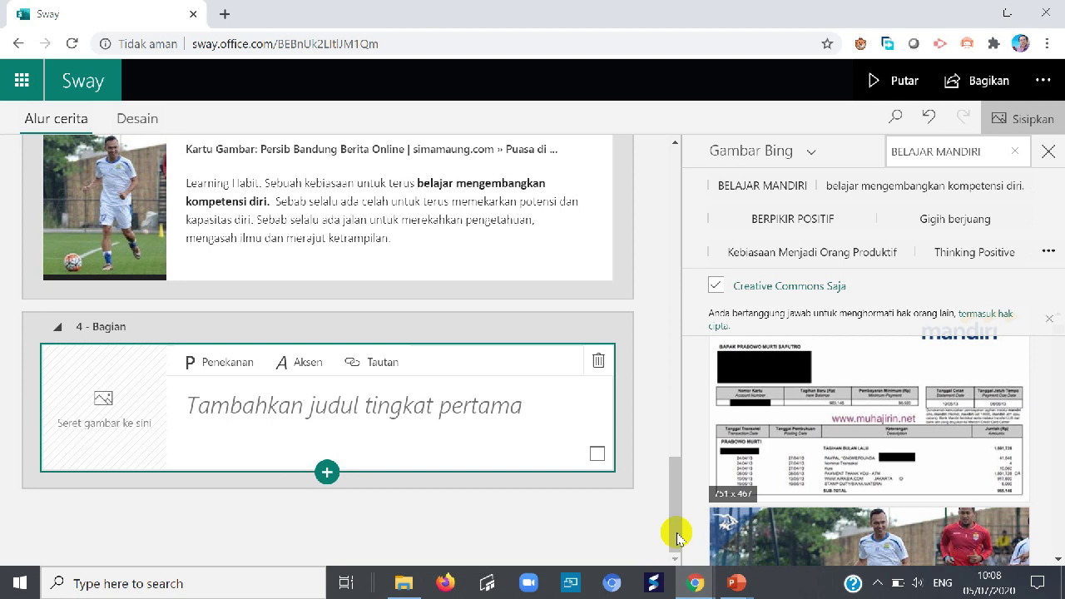
click(241, 418)
right_click(241, 418)
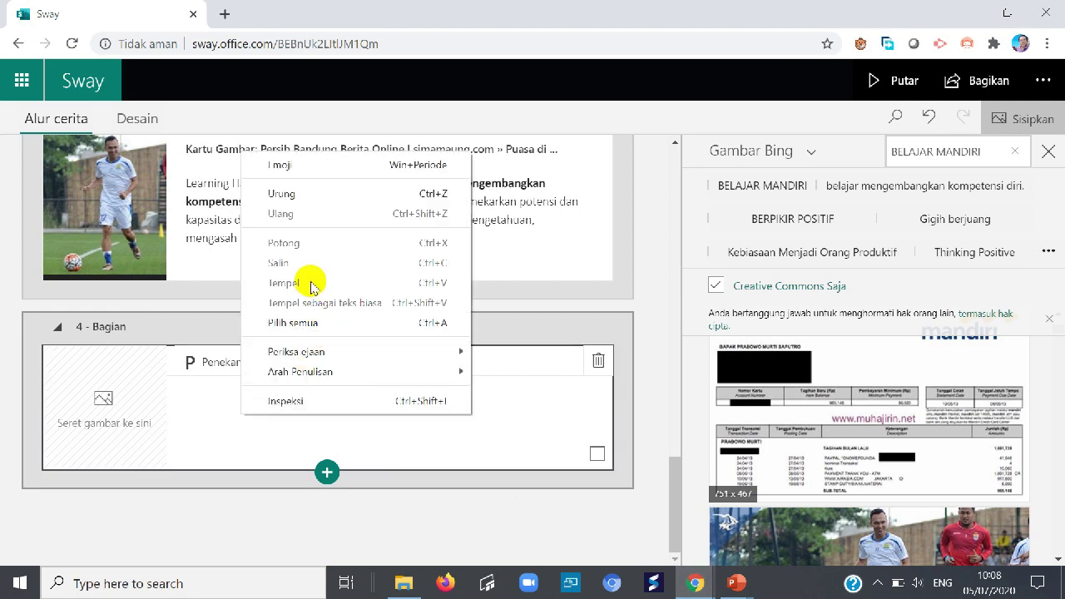
Copy the "Rencanakan dan laksanakan" title from slide 42 in PowerPoint and paste it into the empty section 4 heading in Sway
click(736, 582)
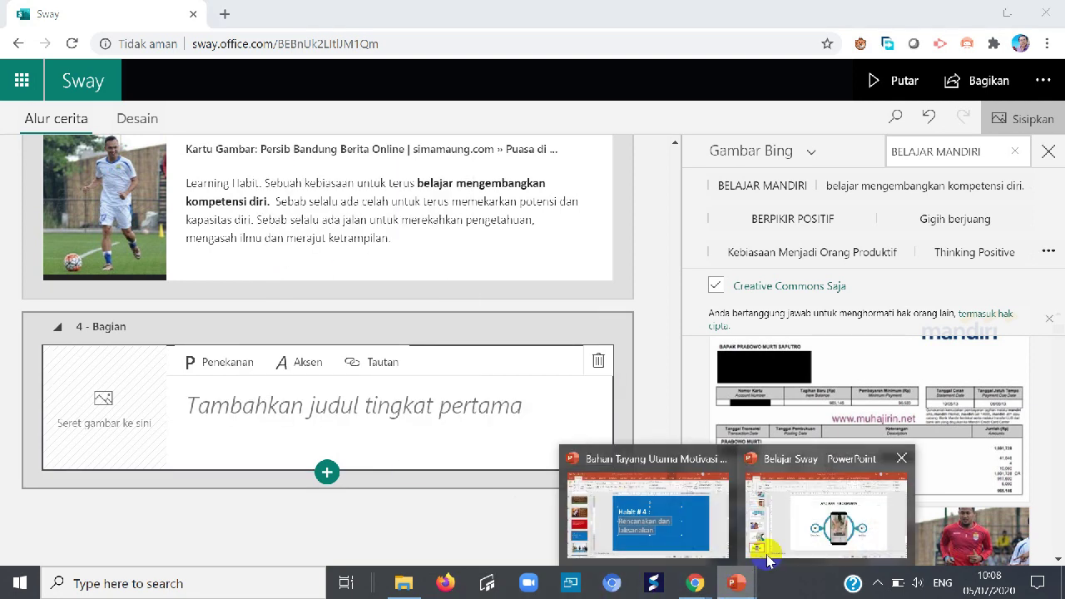
click(664, 526)
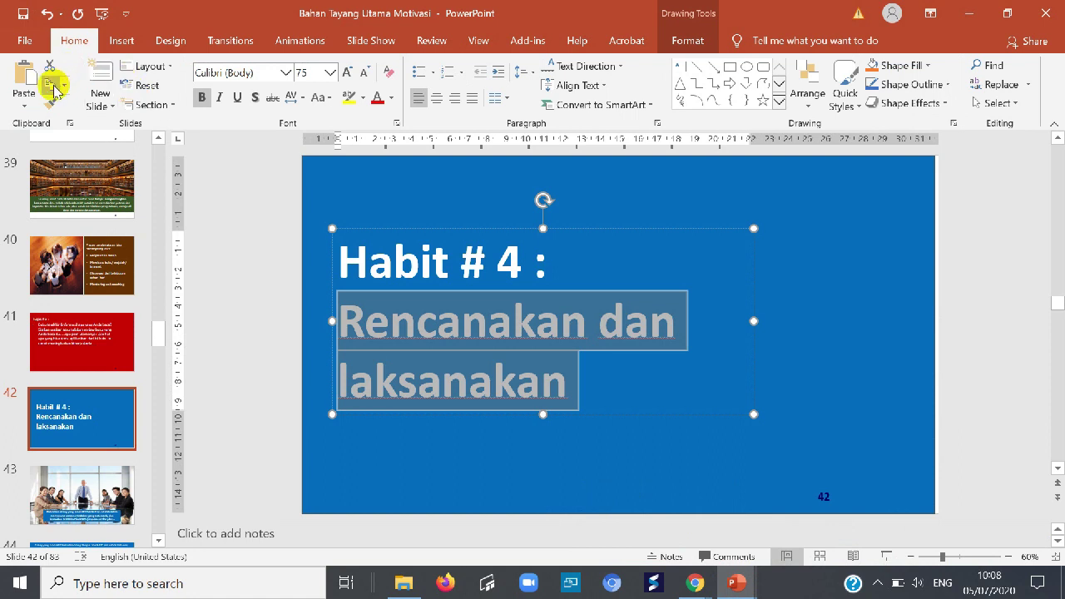
click(697, 583)
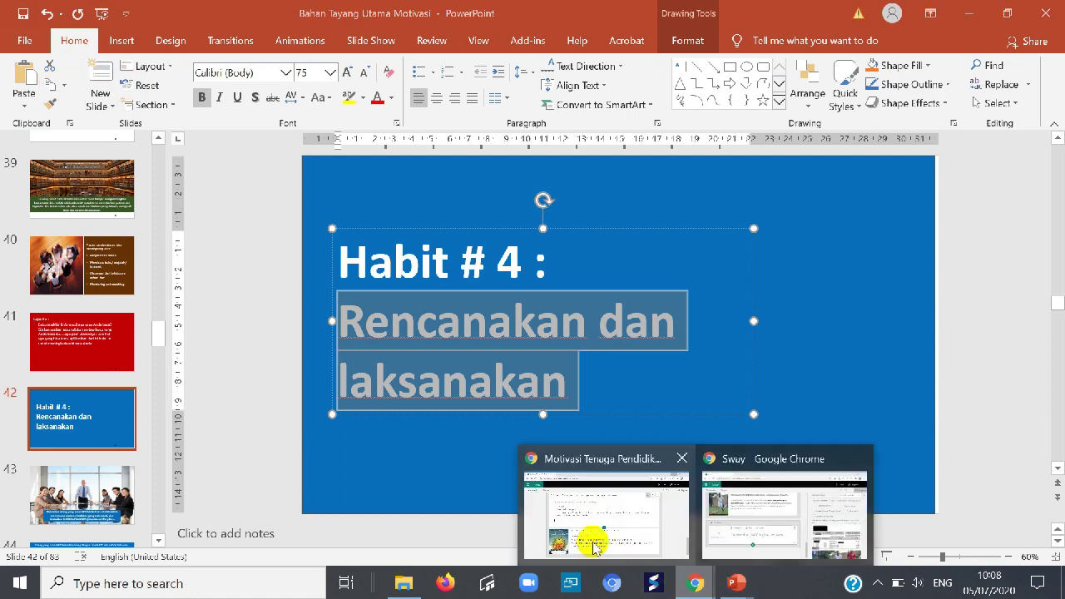
click(732, 528)
right_click(260, 399)
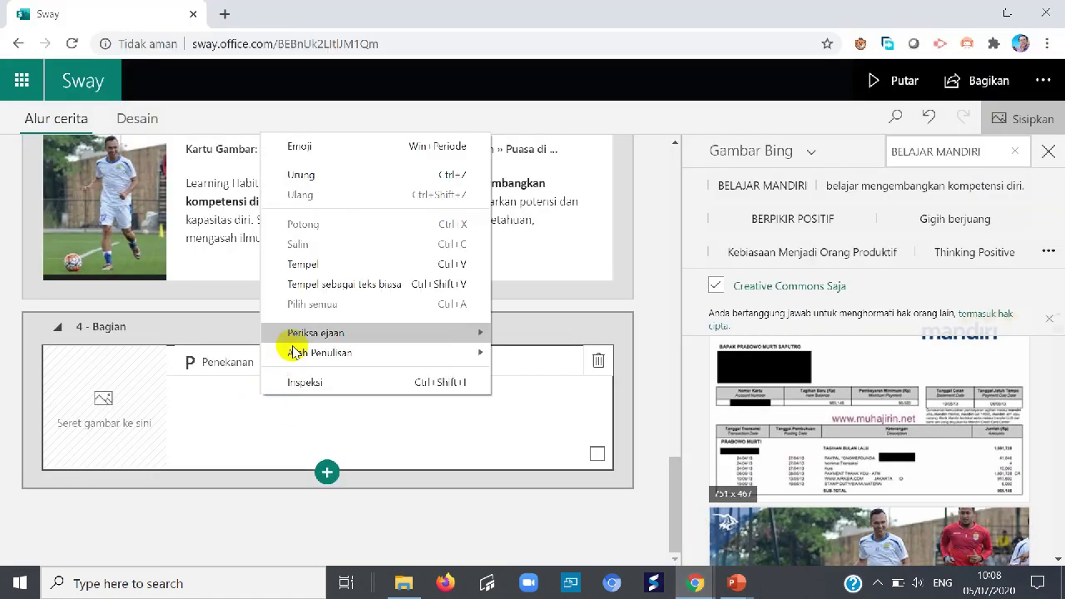
click(295, 264)
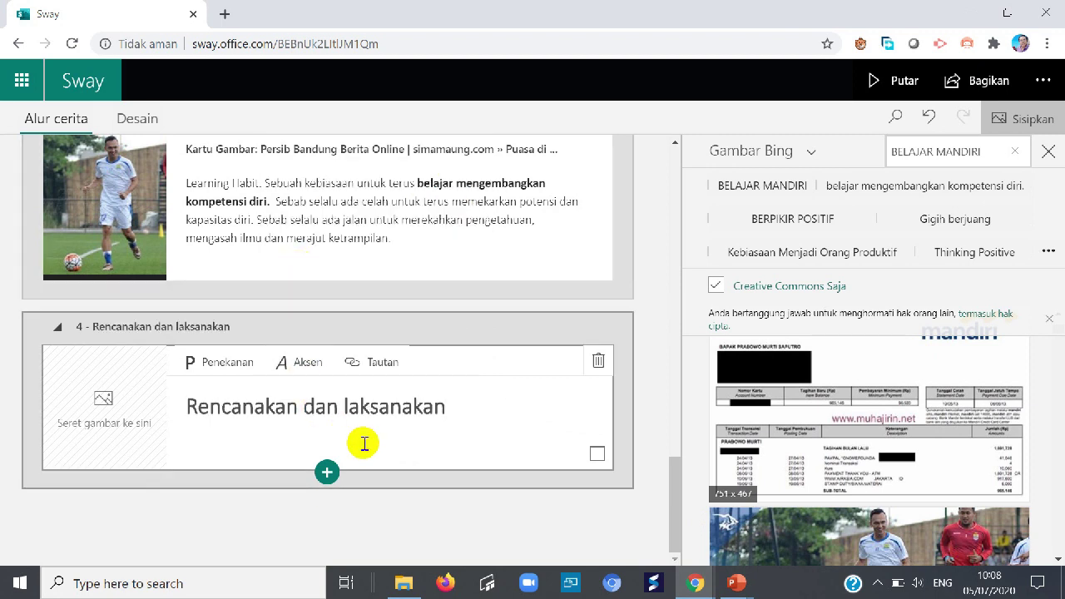
Search Bing images for "GAMBAR MOTIVASI" and place the sunset silhouette picture with the "open-minded person" quote on the "Rencanakan dan laksanakan" heading card
click(98, 406)
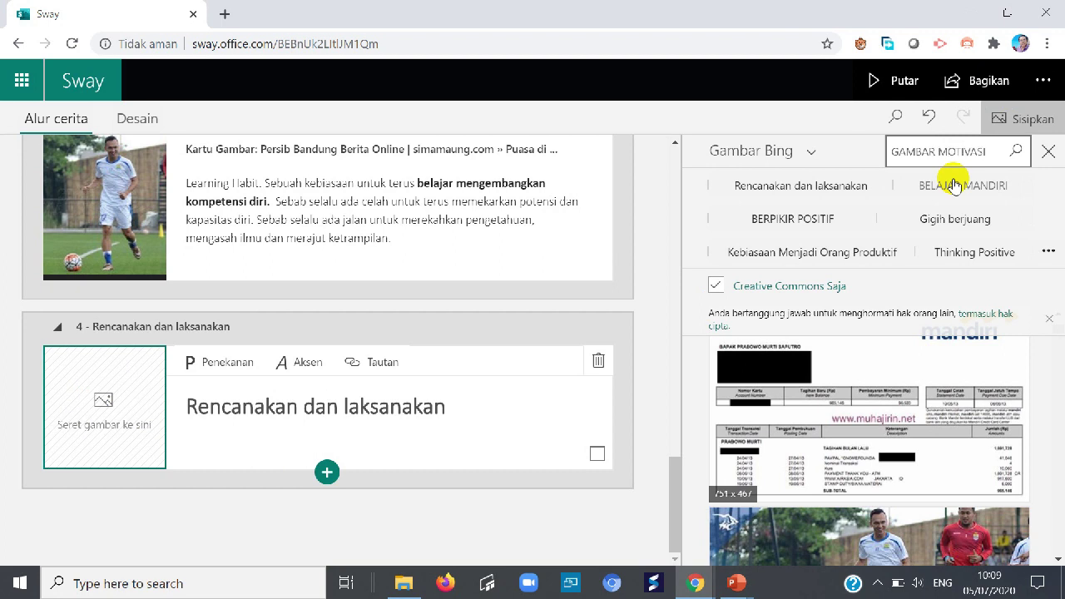
click(954, 184)
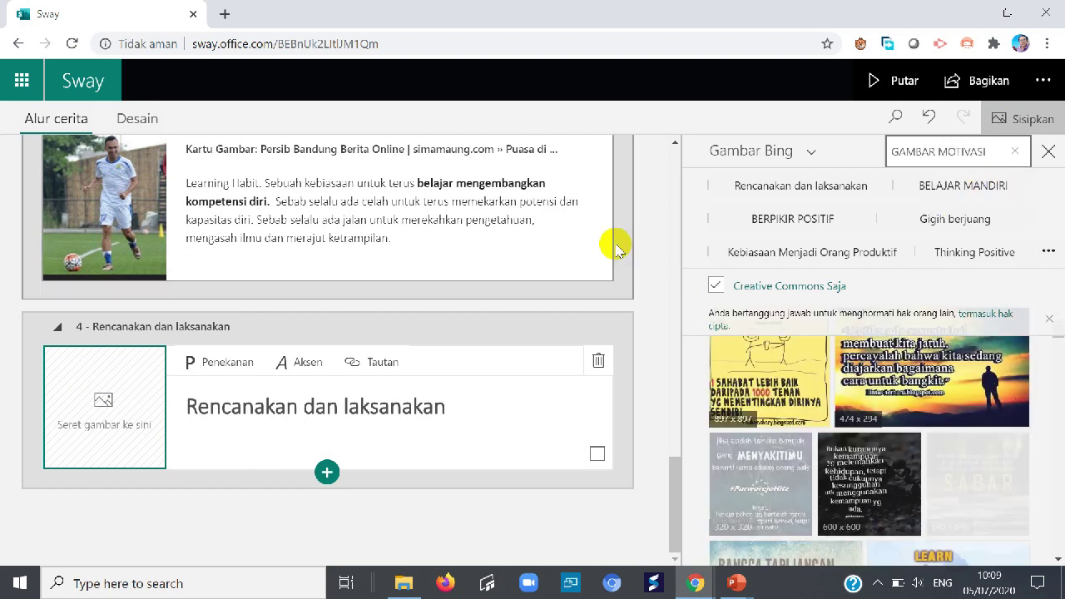
scroll(1003, 349, down, 3)
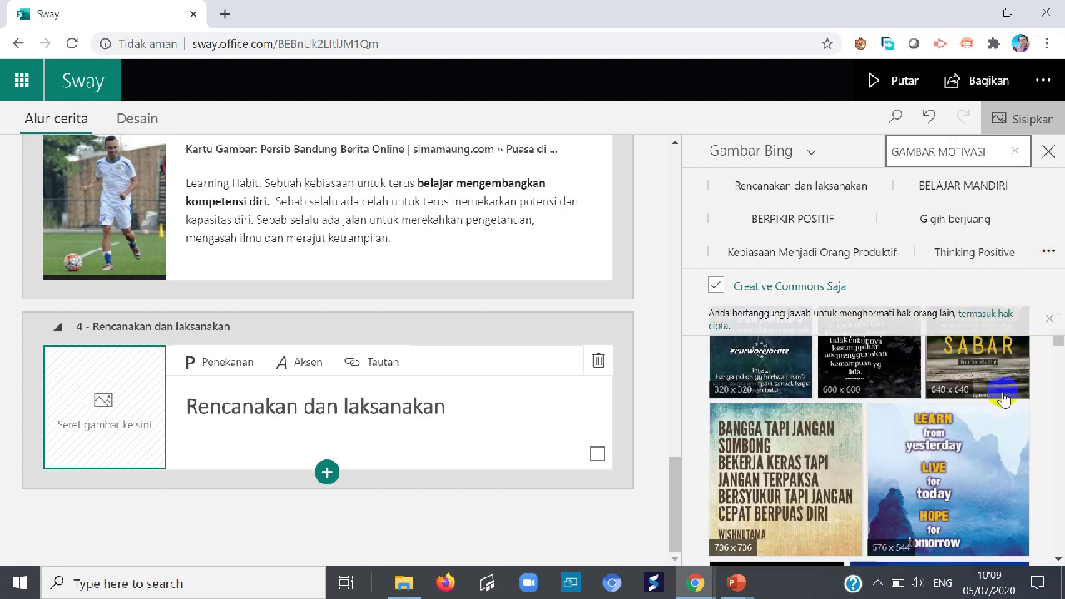
scroll(1036, 416, up, 1)
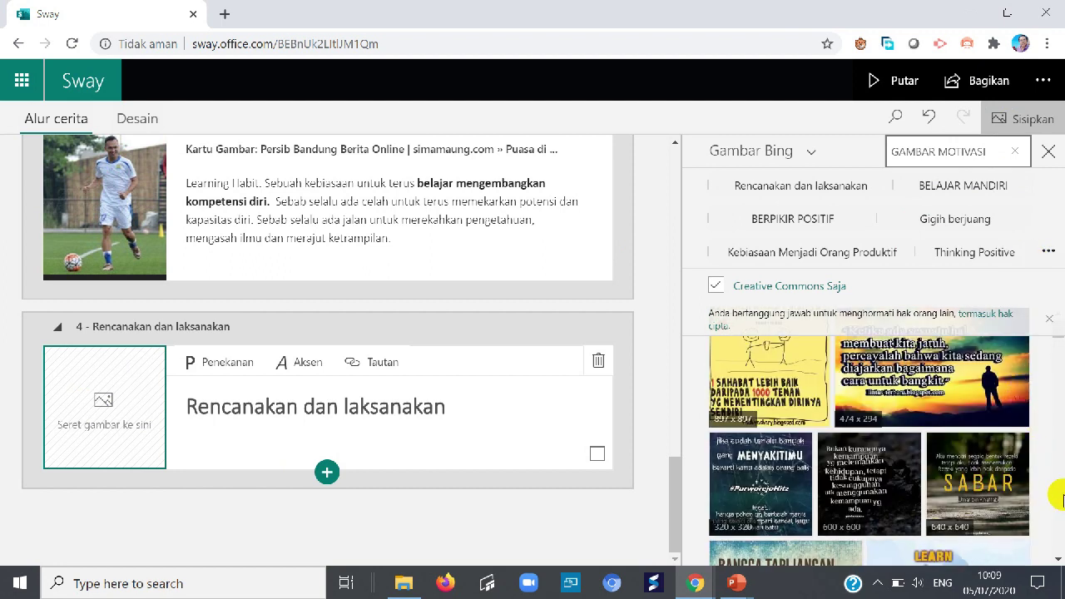
scroll(1050, 487, down, 6)
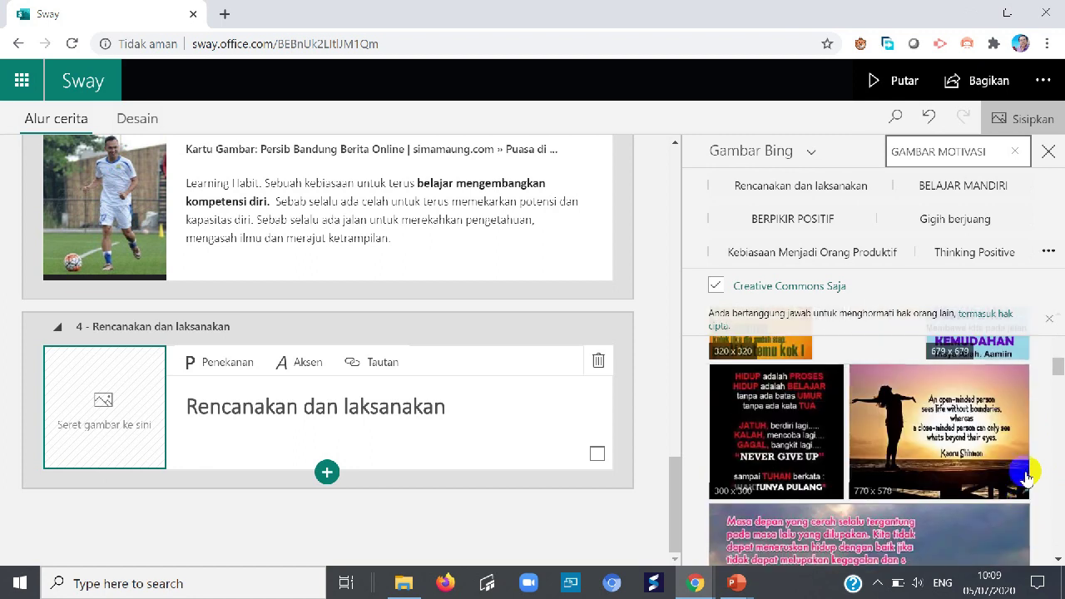
drag(1004, 466, 133, 399)
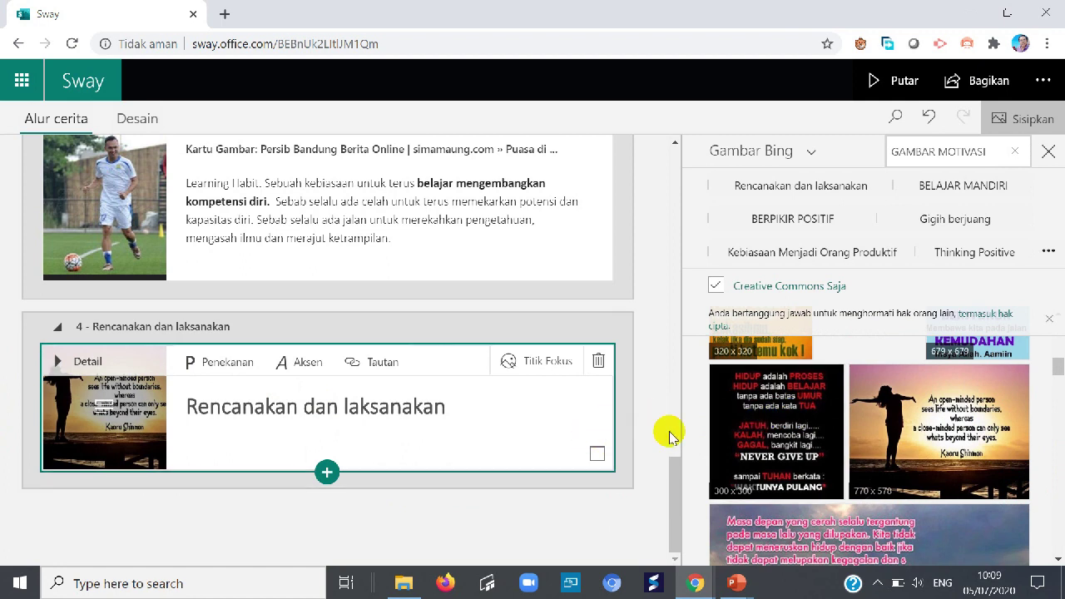
Switch to the Bahan Tayang Utama Motivasi presentation in PowerPoint and copy the whole "Kebiasaan orang yang produktif" paragraph on slide 43
click(735, 584)
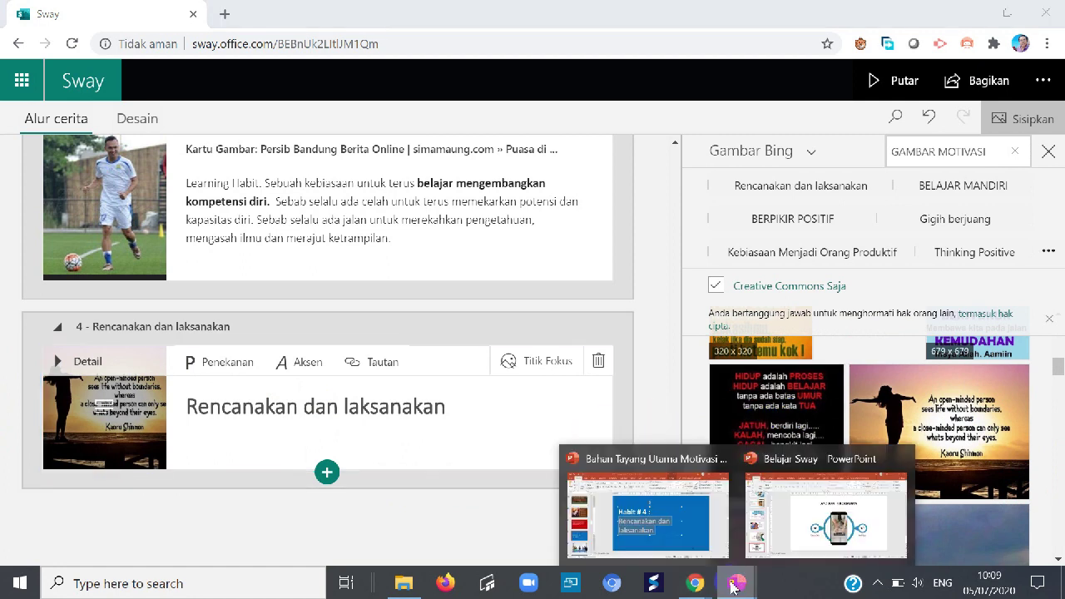
click(689, 524)
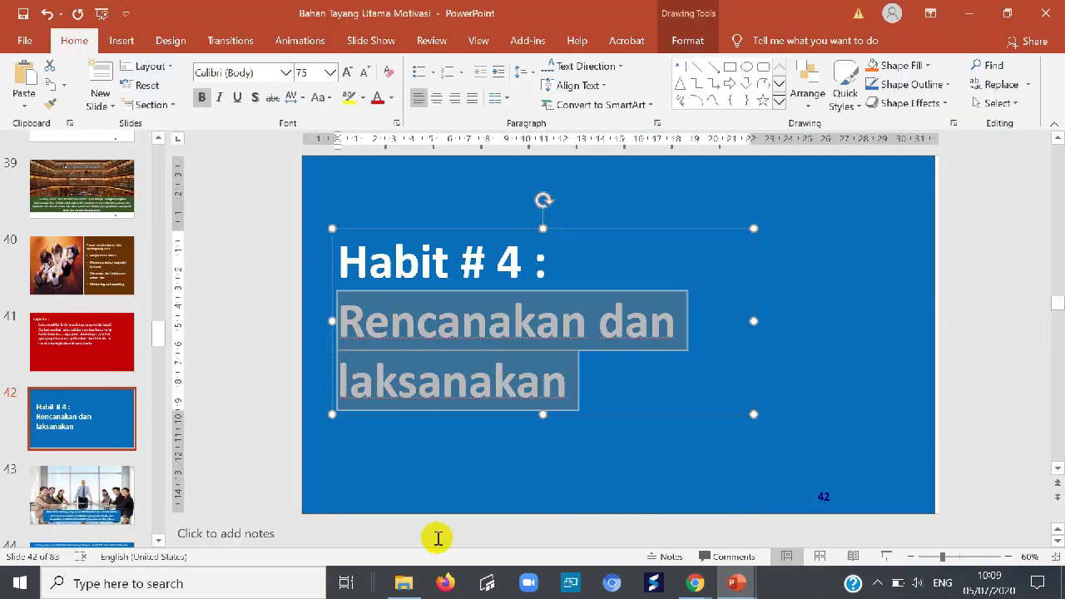
click(81, 500)
drag(409, 443, 857, 486)
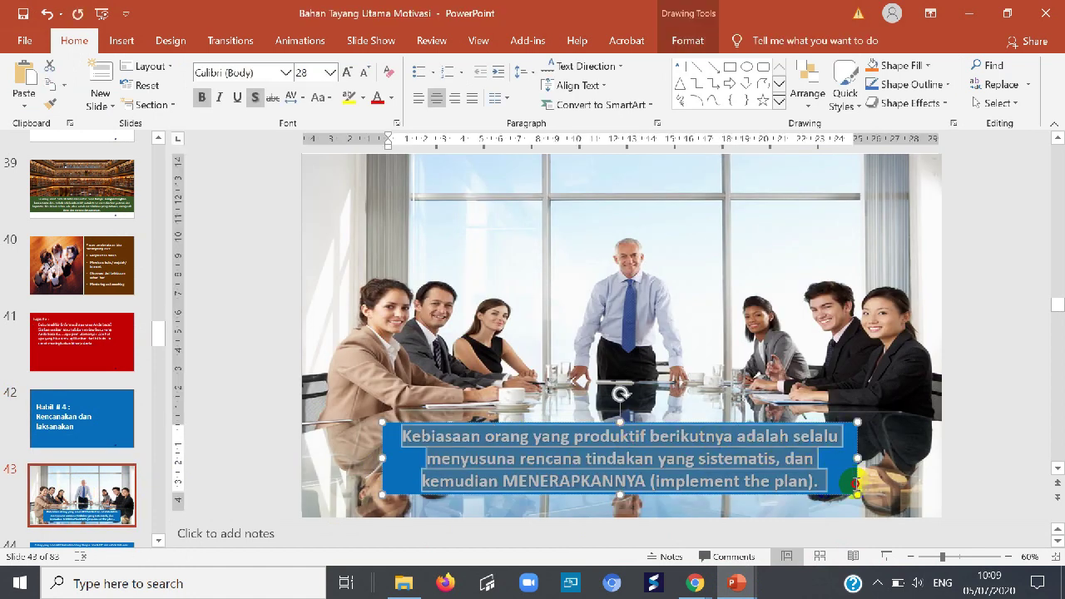
right_click(647, 443)
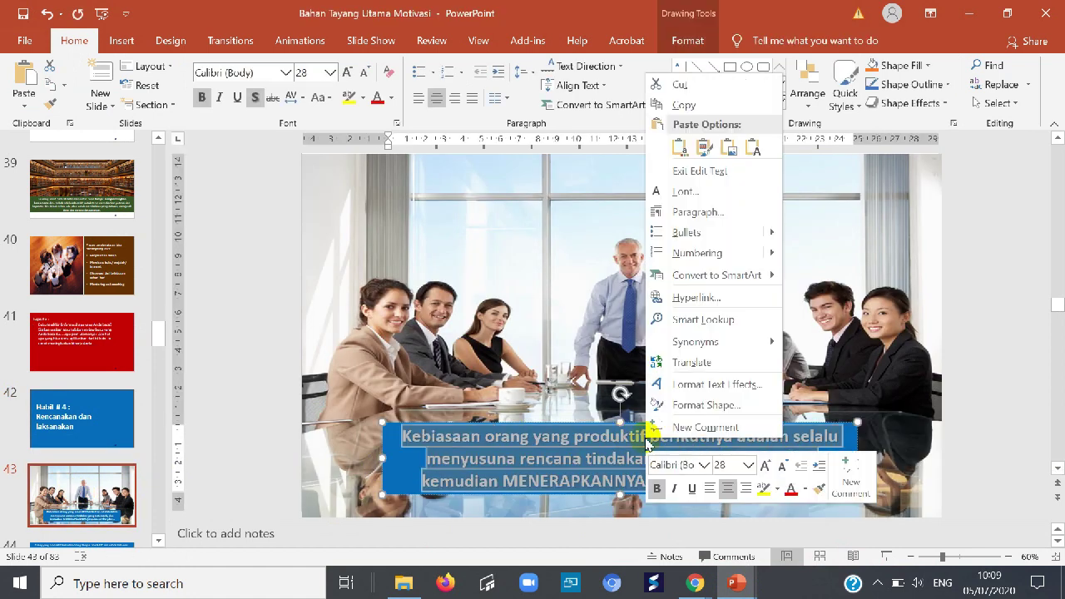
click(684, 106)
Return to Sway and insert a text card below the "Rencanakan dan laksanakan" heading card
mouse_move(735, 589)
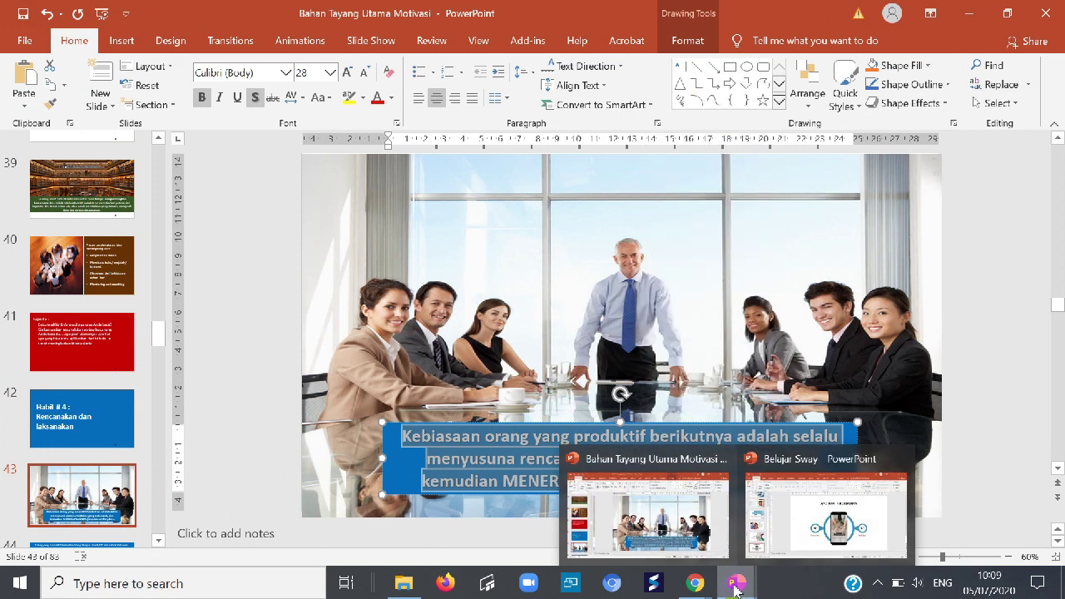
mouse_move(695, 583)
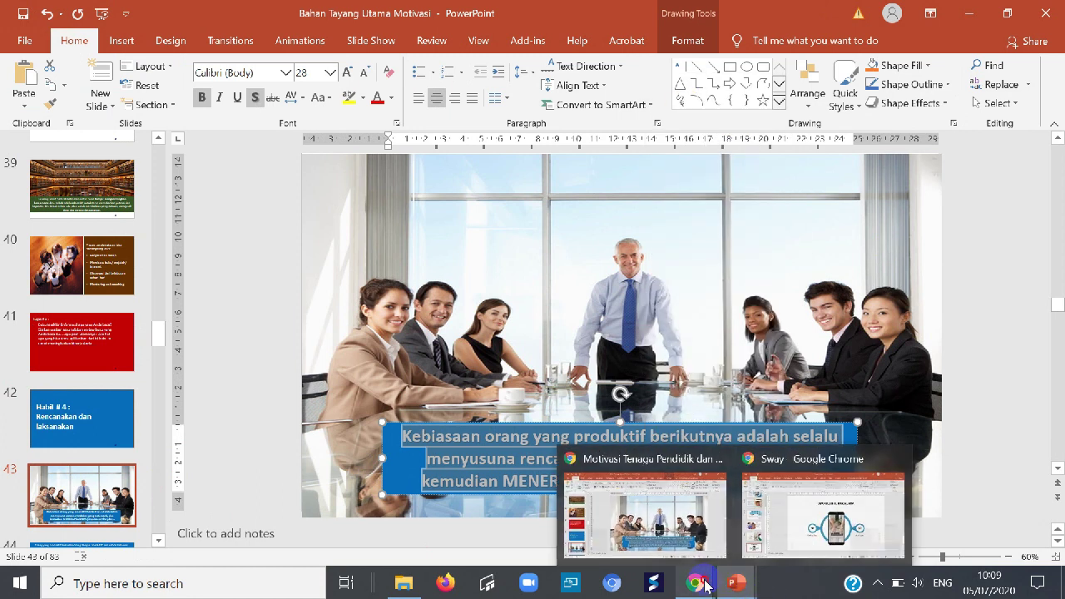
click(740, 542)
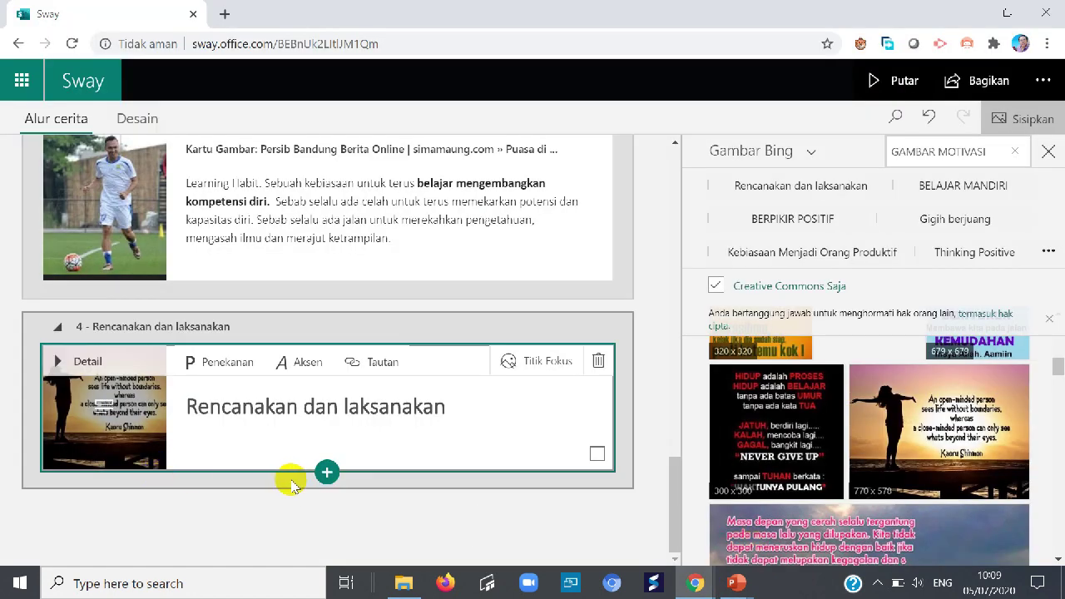
click(326, 469)
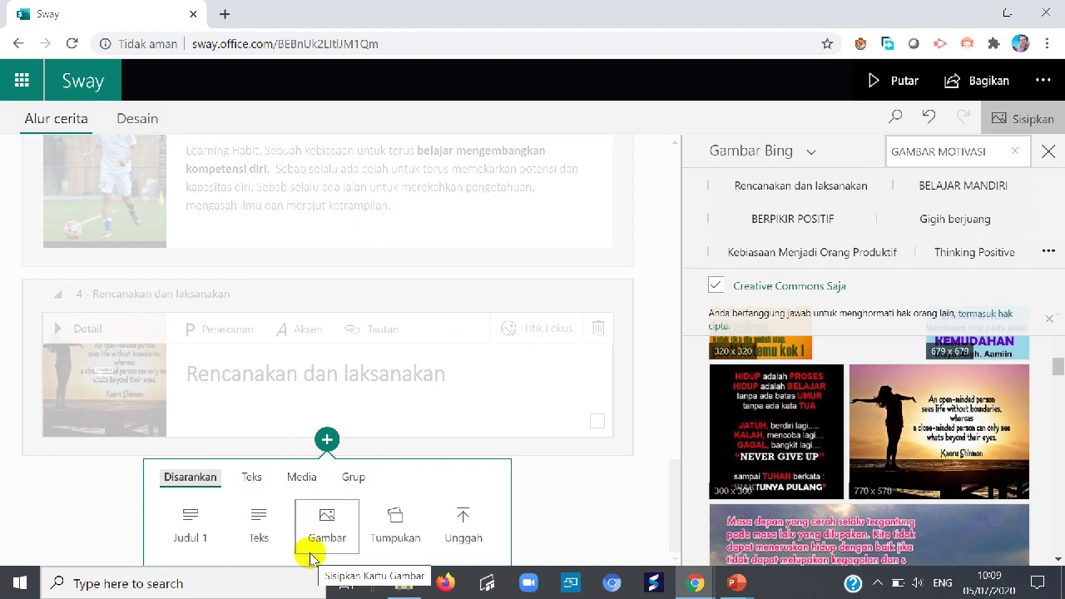
click(258, 518)
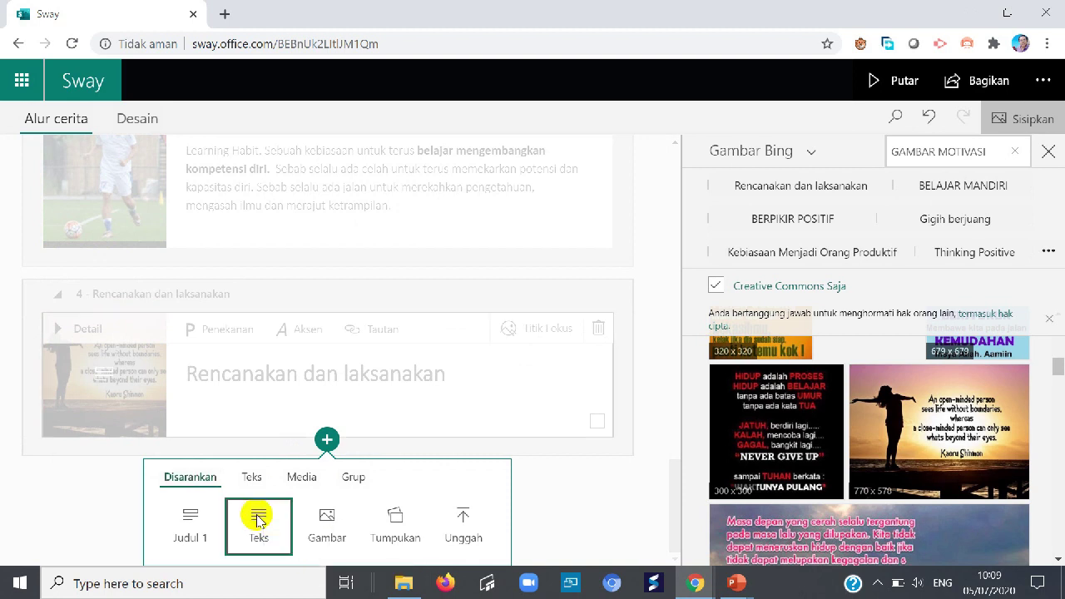
Paste the copied paragraph into the new text card and insert a Judul 1 heading card after it
click(144, 396)
right_click(146, 395)
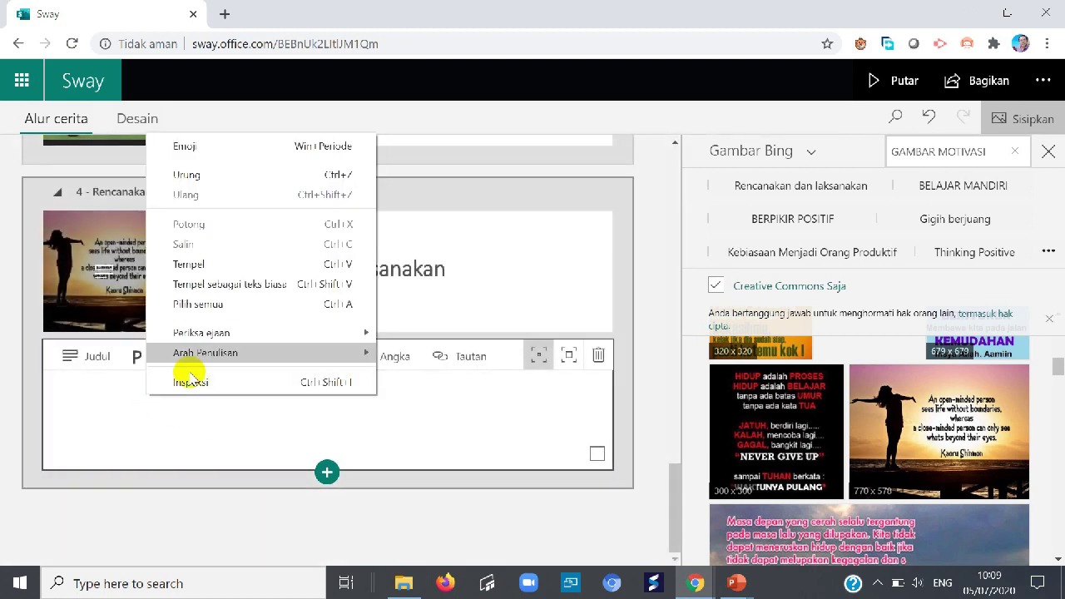
click(202, 275)
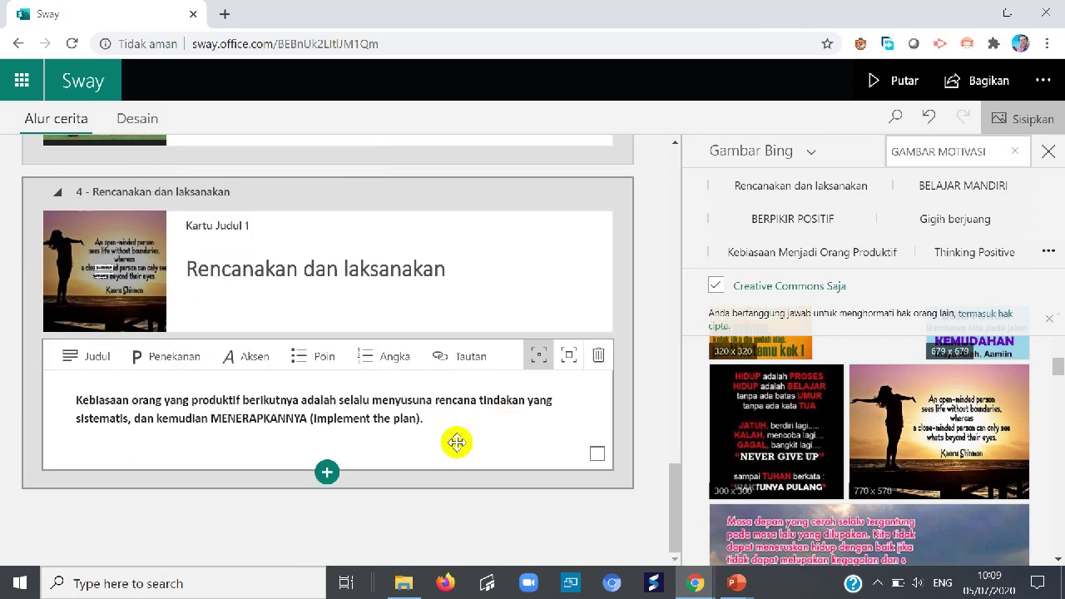
click(327, 471)
click(205, 525)
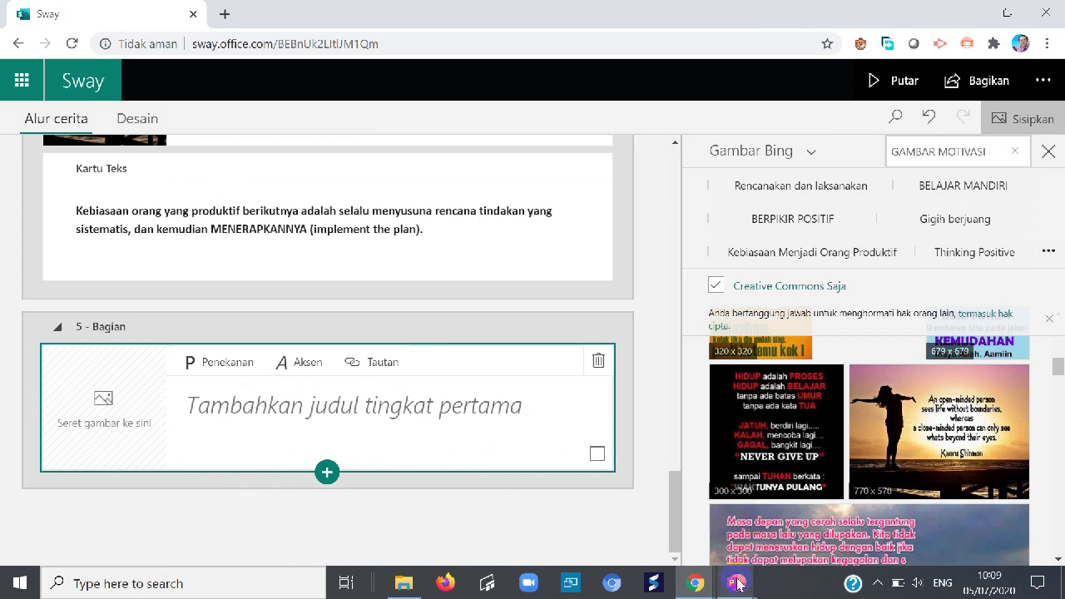
Switch to the Bahan Tayang Utama Motivasi presentation in PowerPoint and select the "Memiliki kebiasaan untuk berbuat kebaikan kepada sesama." title text on slide 48
mouse_move(735, 582)
click(657, 520)
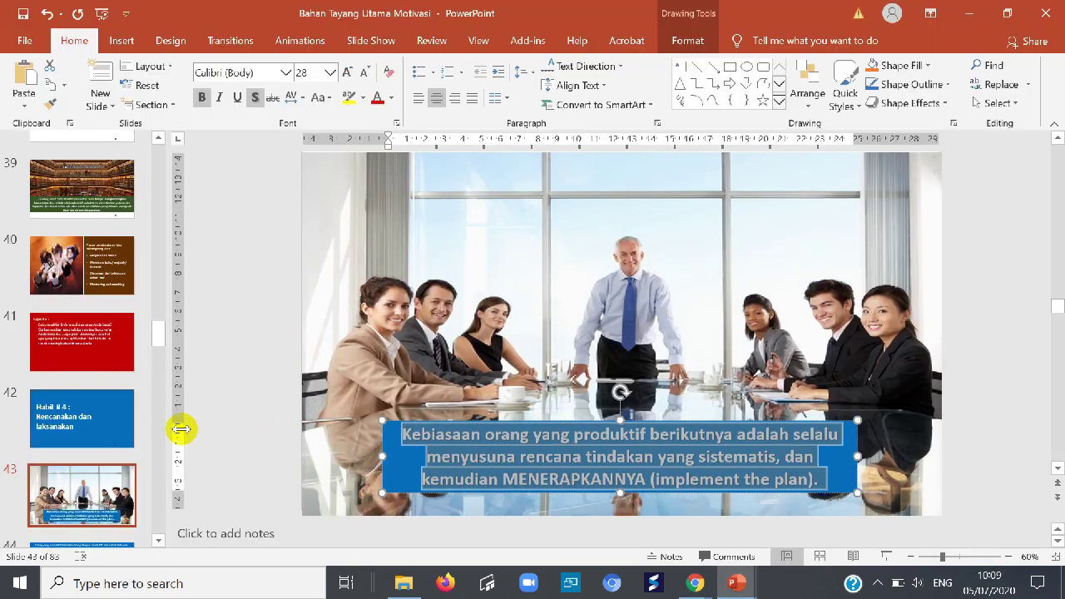
scroll(178, 430, down, 1)
scroll(106, 448, down, 2)
click(106, 453)
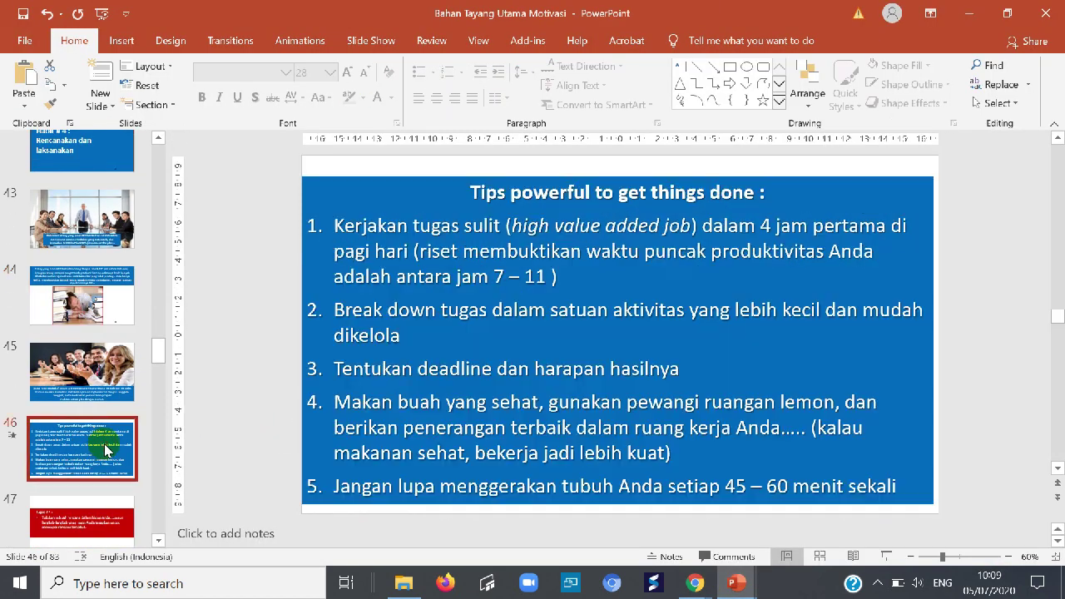
scroll(105, 449, down, 4)
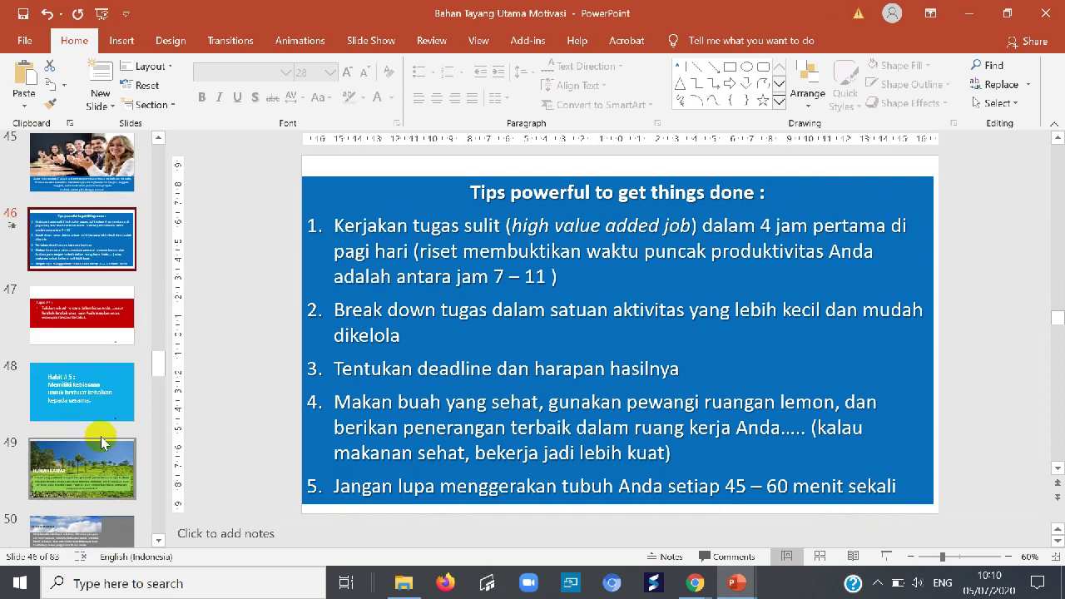
click(100, 412)
mouse_move(414, 292)
mouse_down()
mouse_move(480, 295)
mouse_move(687, 398)
mouse_up()
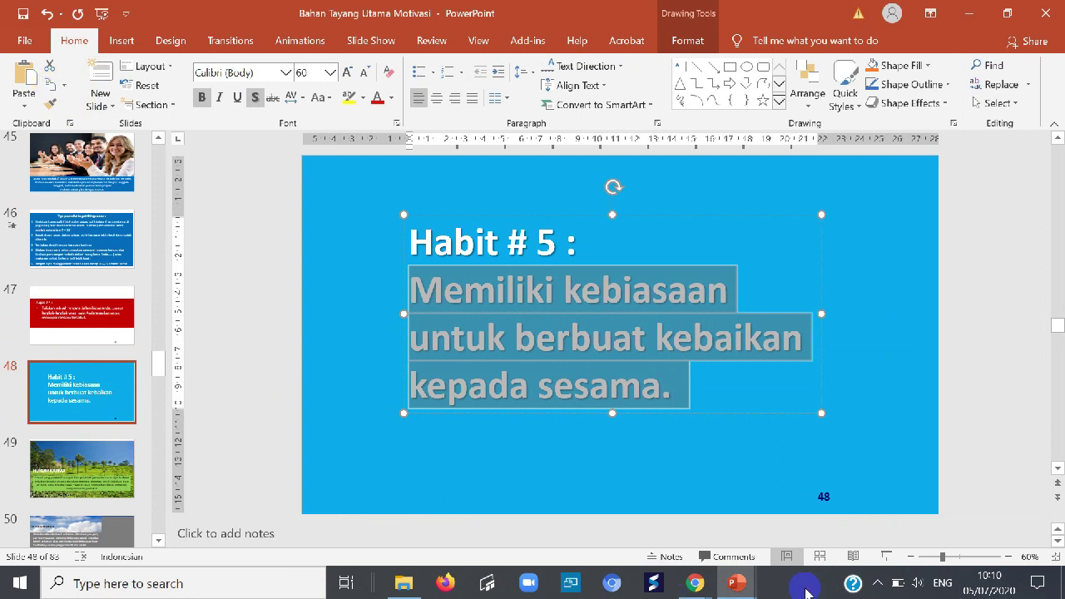
mouse_move(735, 586)
mouse_move(695, 584)
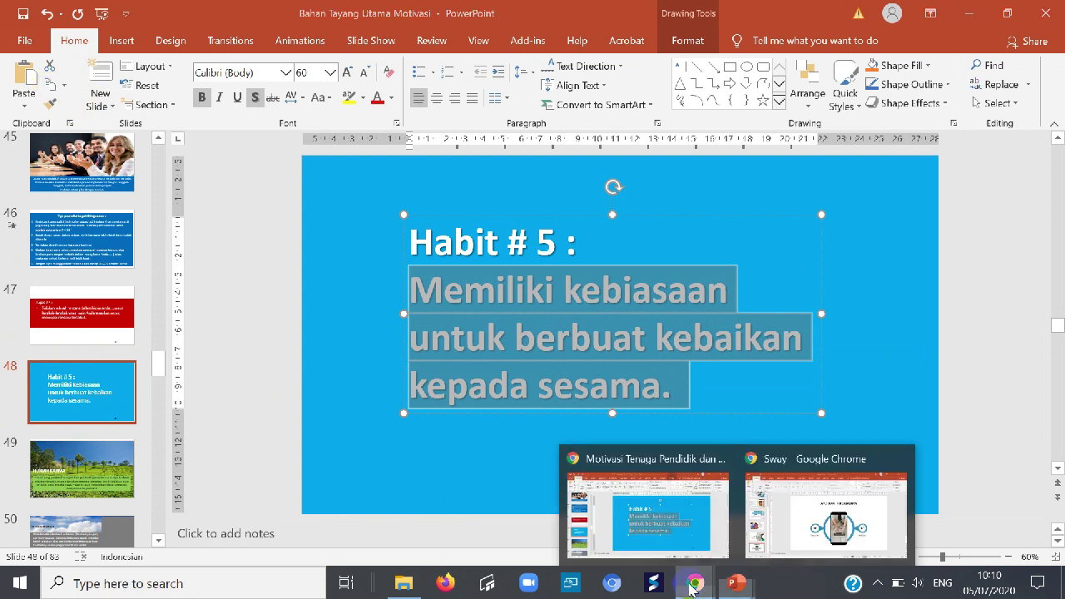
click(745, 551)
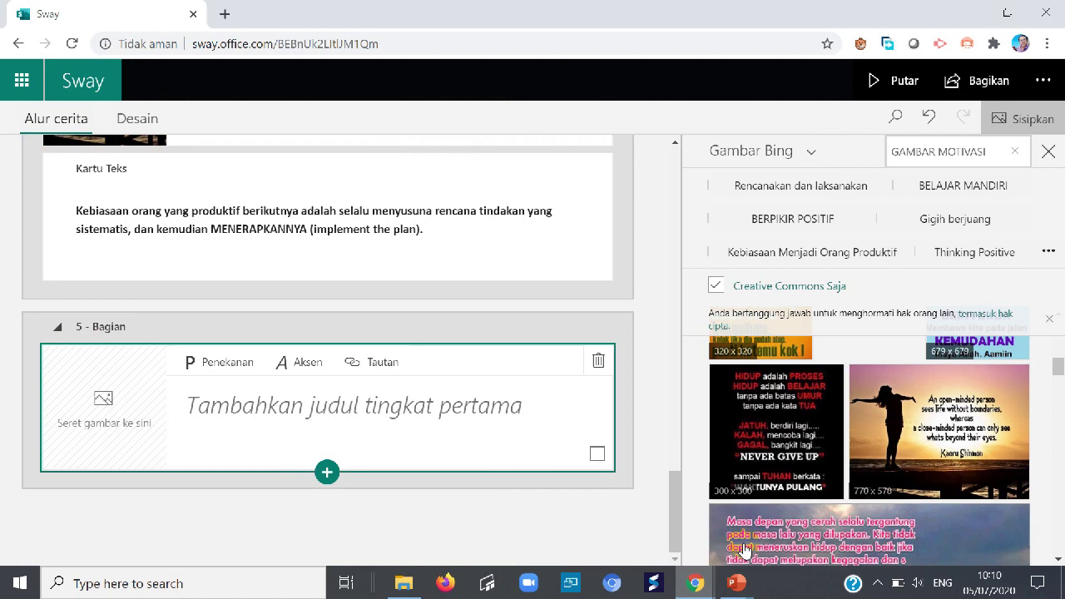
right_click(248, 416)
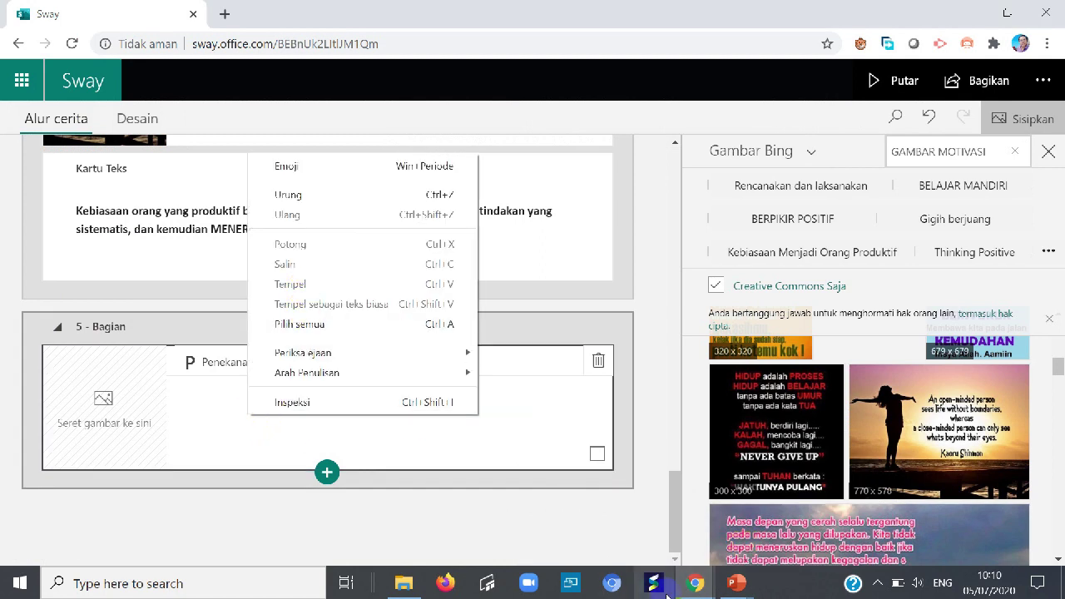
Copy the selected "Memiliki kebiasaan untuk berbuat kebaikan kepada sesama." text in PowerPoint and paste it into the section 5 heading card in Sway
click(735, 583)
click(690, 537)
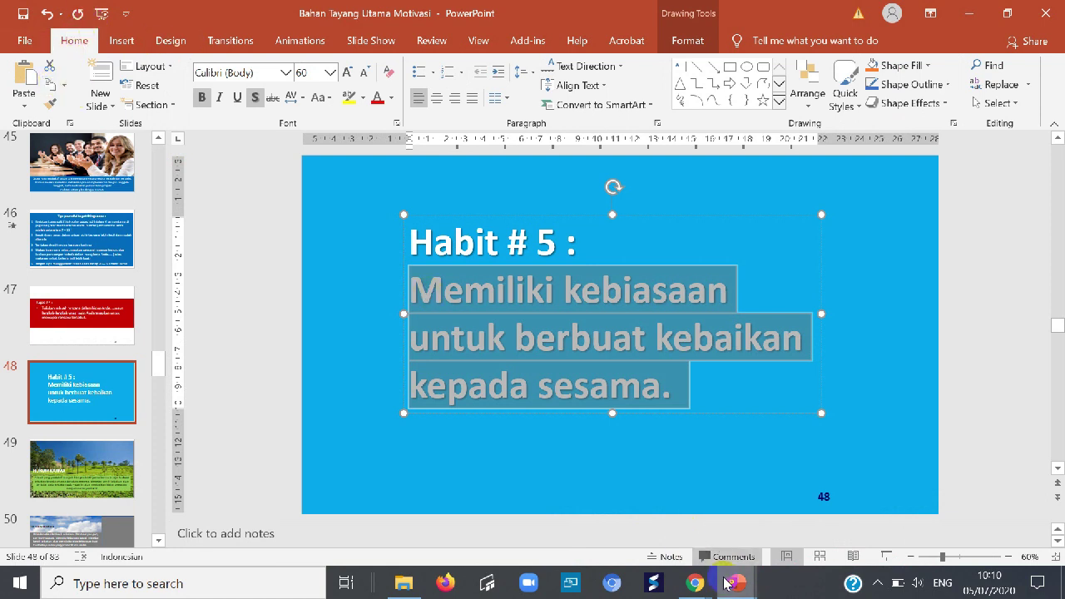
mouse_move(695, 583)
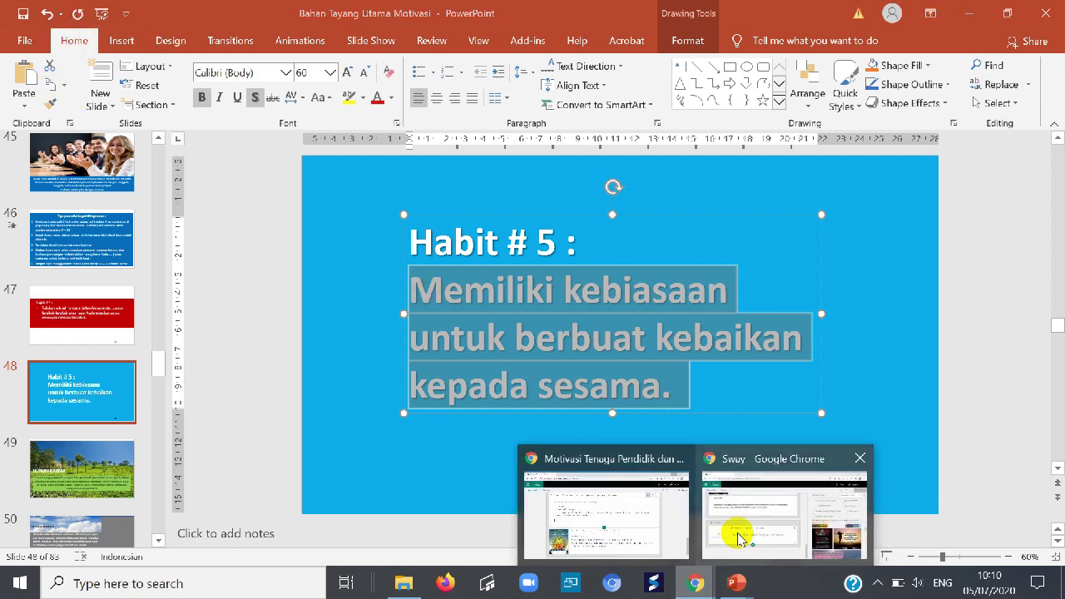
click(738, 539)
right_click(191, 416)
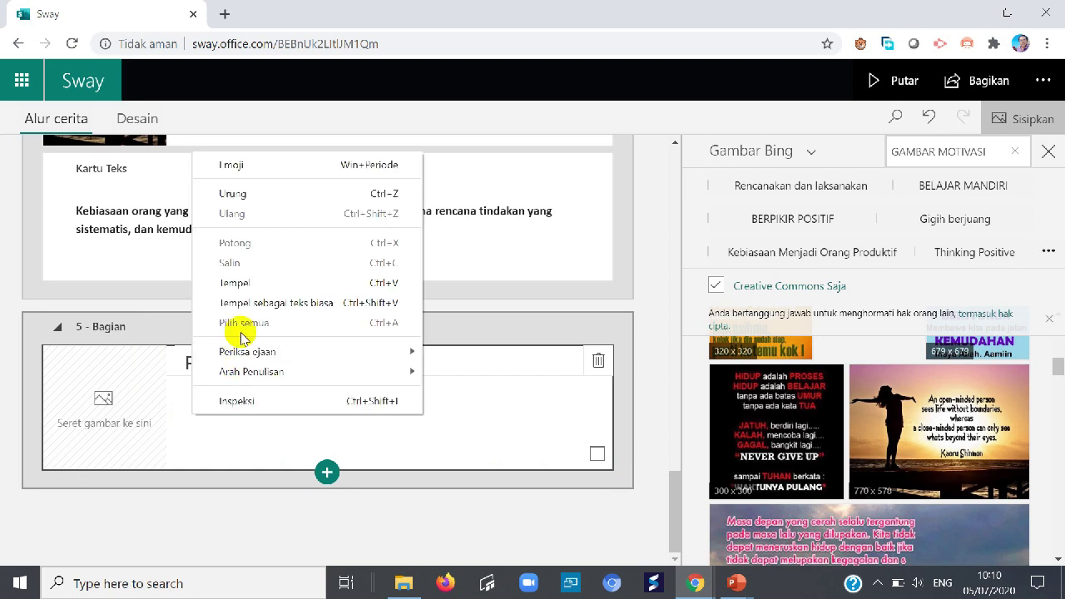
click(249, 283)
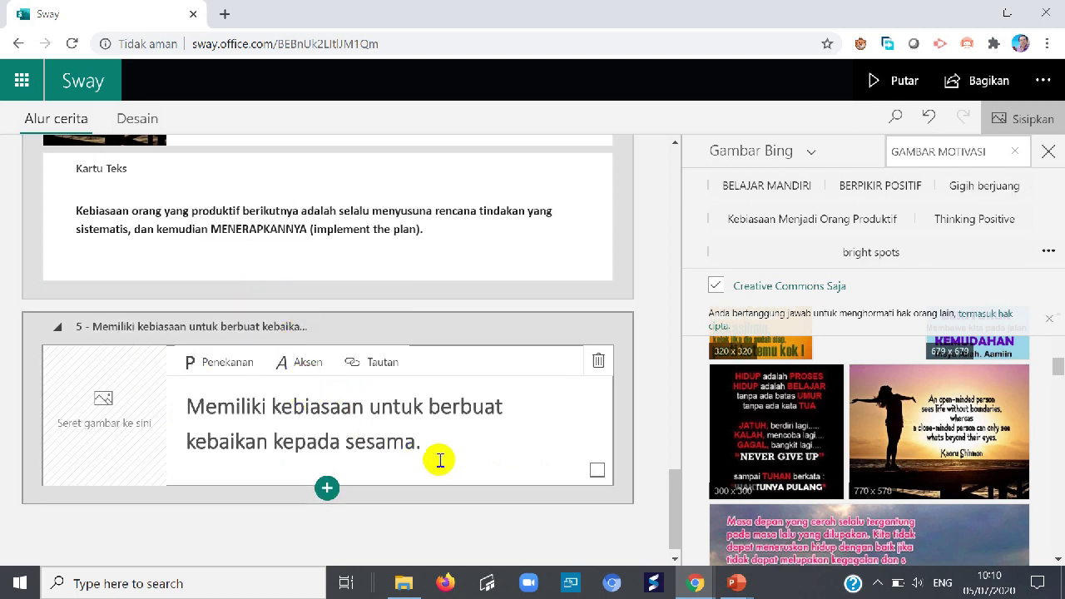
Search Bing images for "BERBUAT BAIK PADA ORANG LAIN" and place the 960 x 637 picture of three people outdoors in the section 5 heading card
click(102, 404)
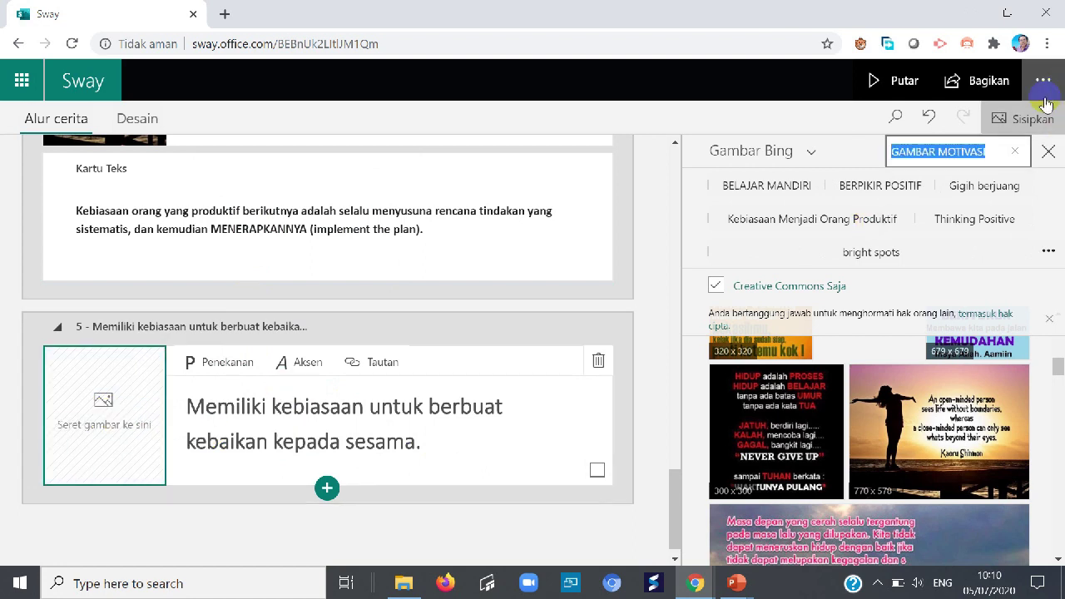
text(BAIK PADA ORANG L)
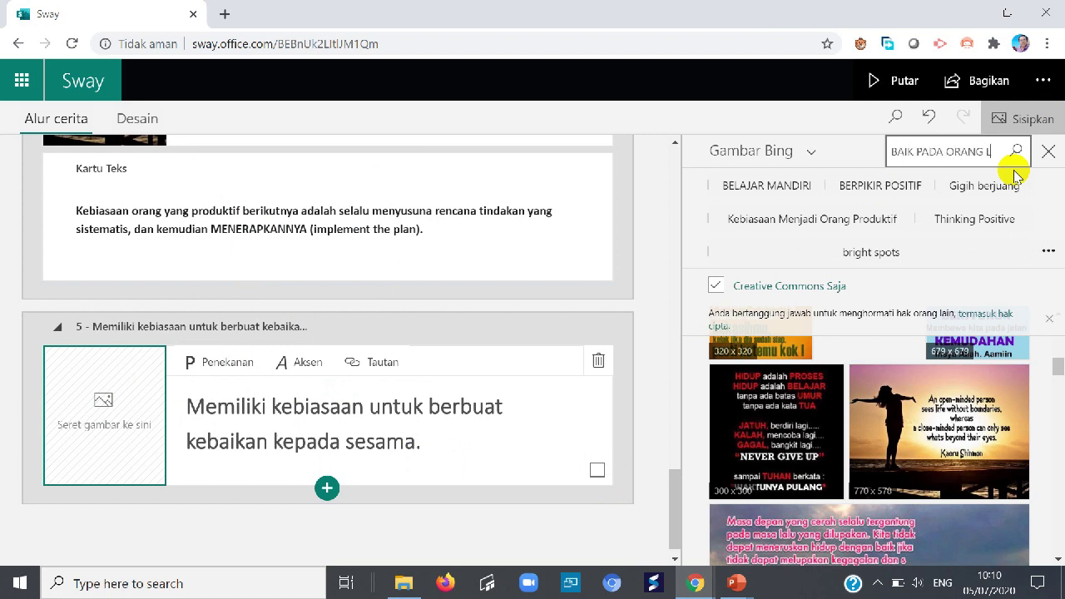
key(Return)
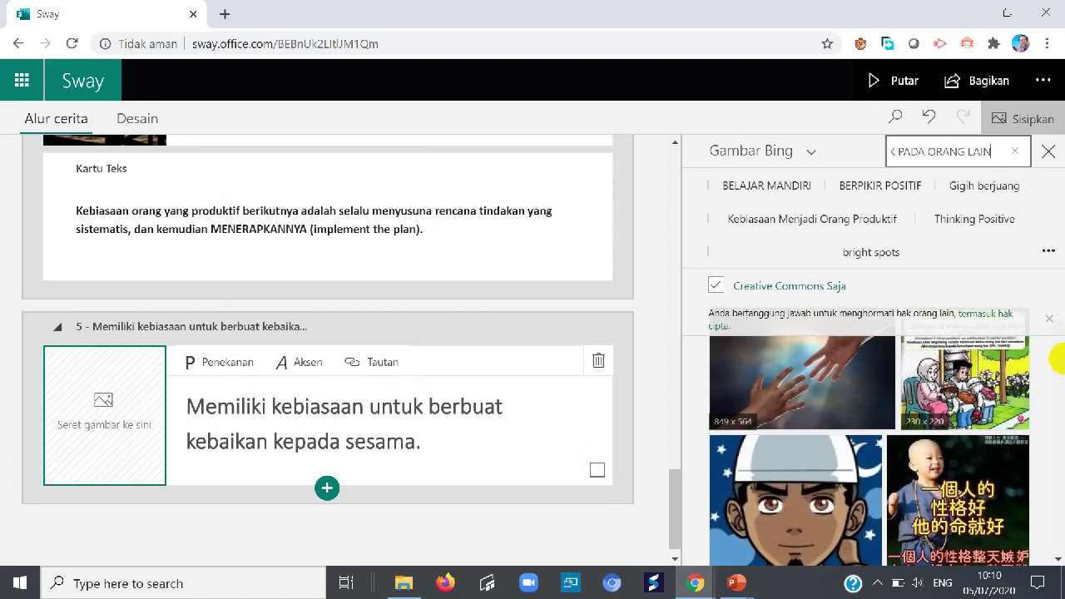
scroll(1002, 358, down, 3)
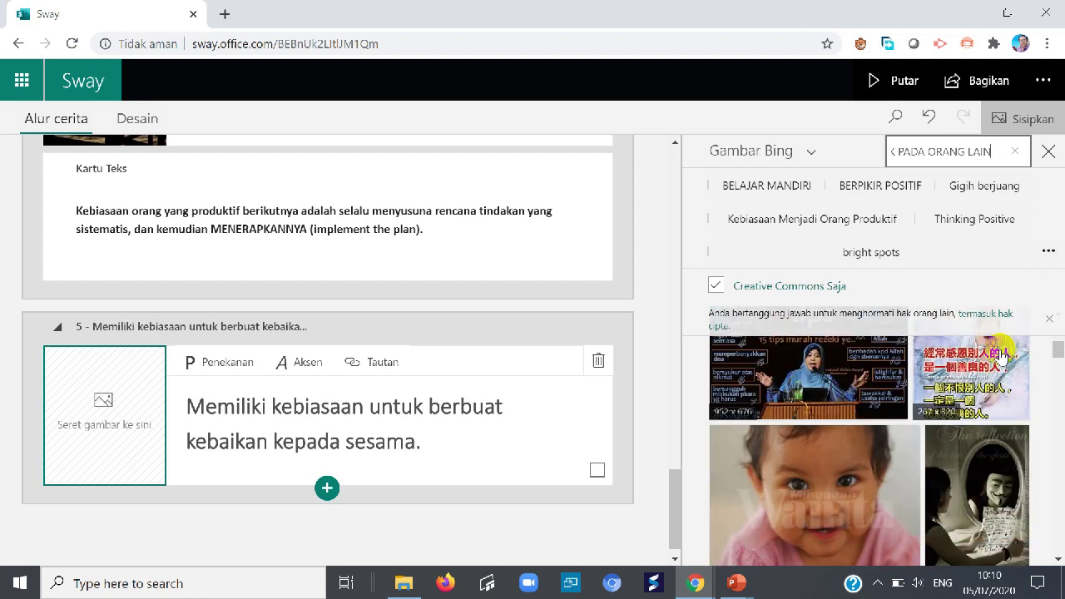
scroll(1002, 356, down, 2)
scroll(1001, 358, down, 1)
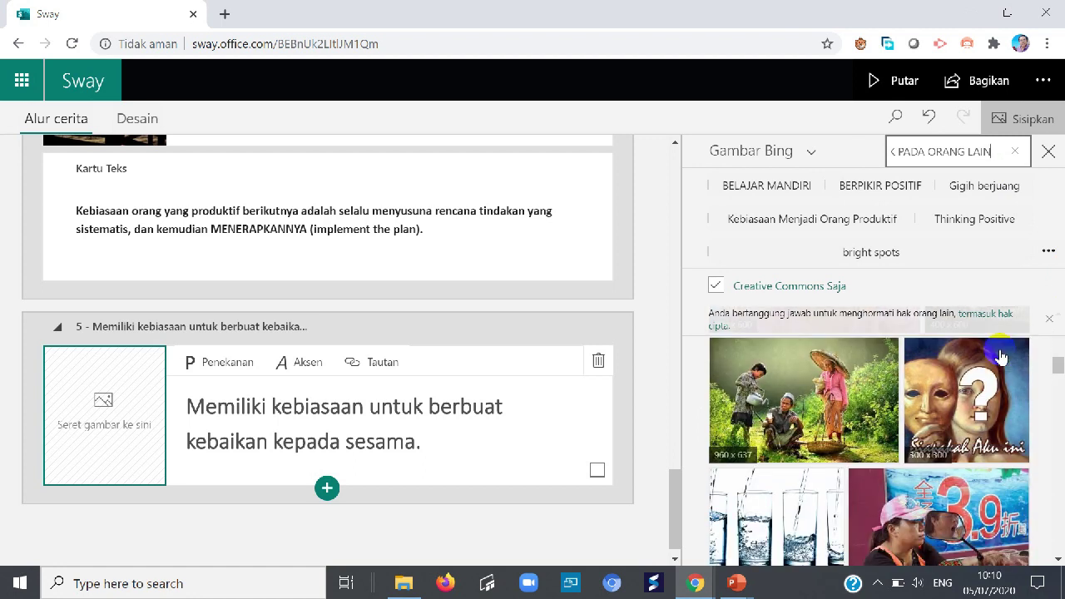
drag(813, 402, 106, 406)
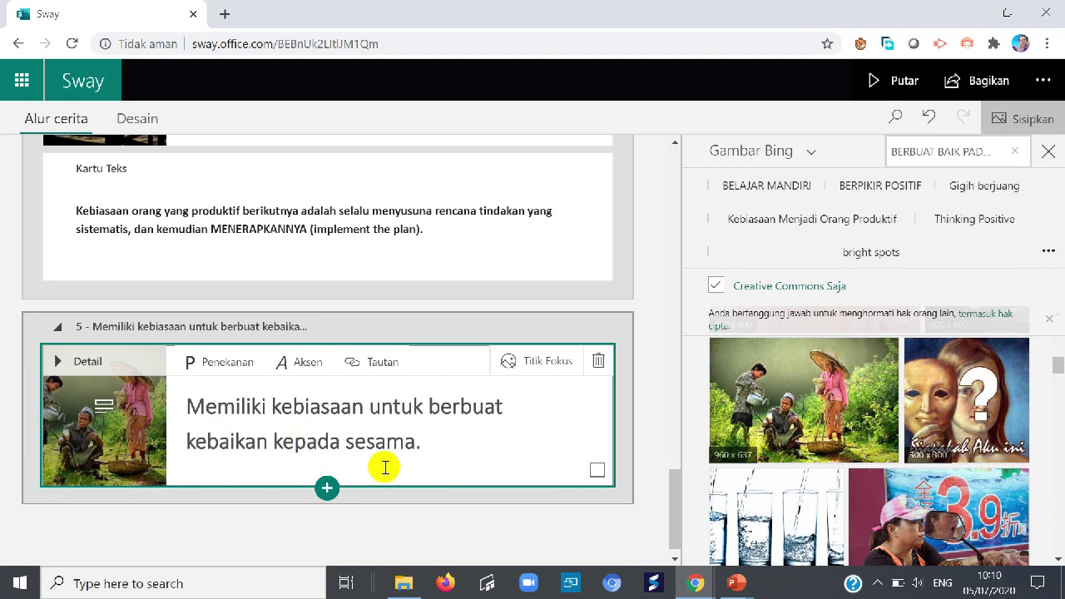
Switch to the Bahan Tayang Utama Motivasi presentation in PowerPoint and copy the whole "Pribadi yang produktif" paragraph on slide 49
click(738, 583)
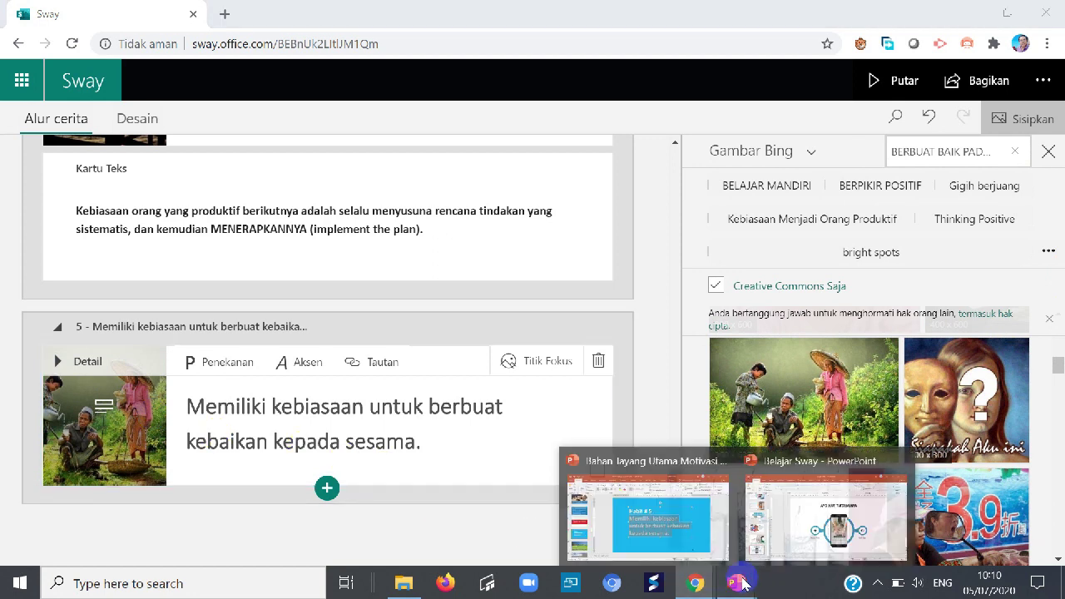
click(691, 540)
click(95, 486)
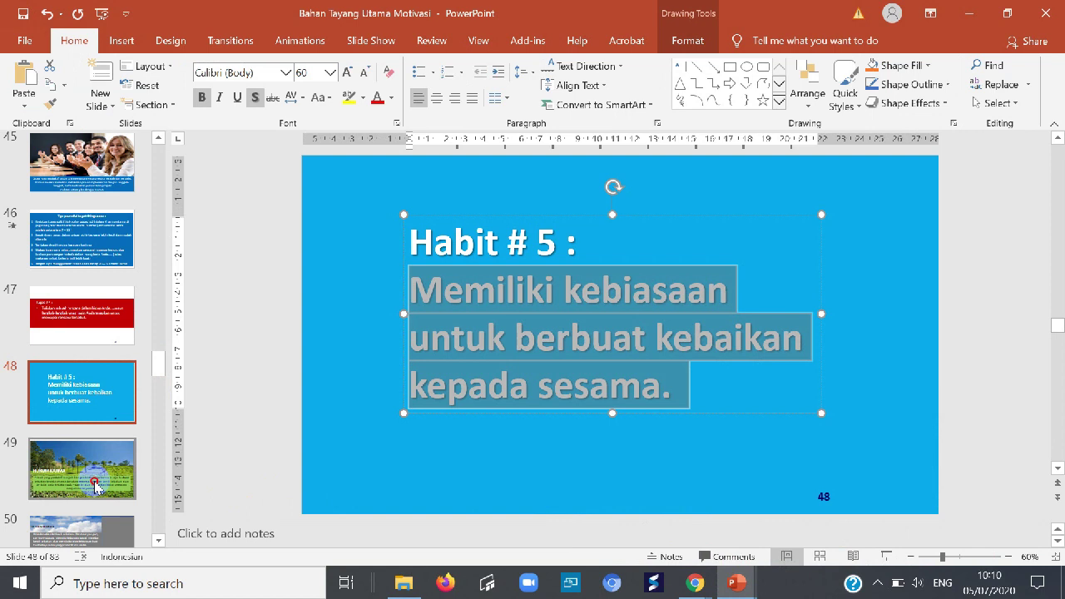
mouse_move(331, 390)
mouse_down()
mouse_move(683, 413)
mouse_move(724, 452)
mouse_up()
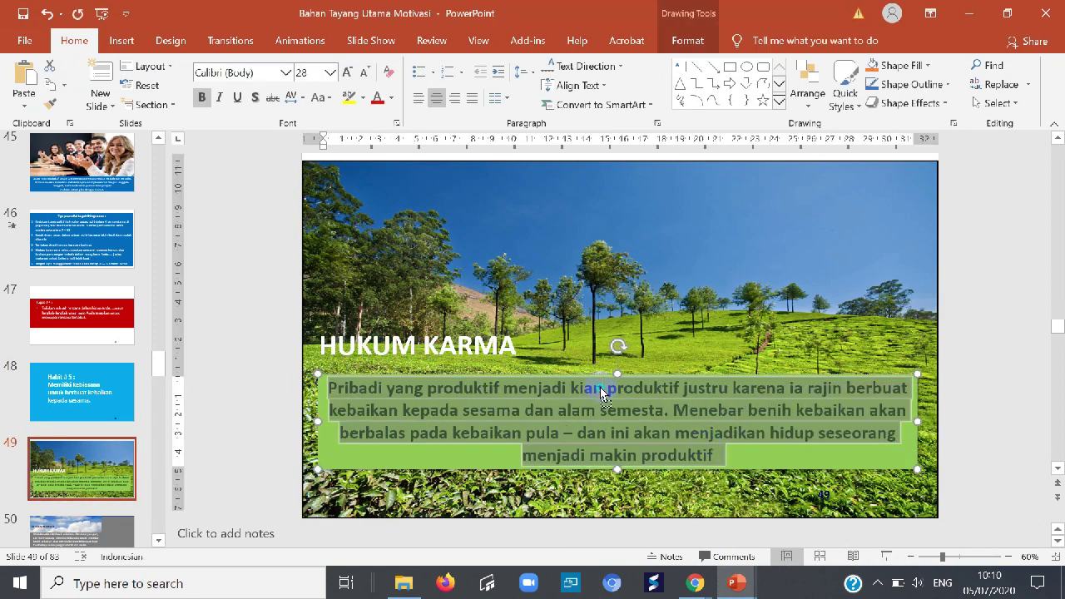
right_click(602, 395)
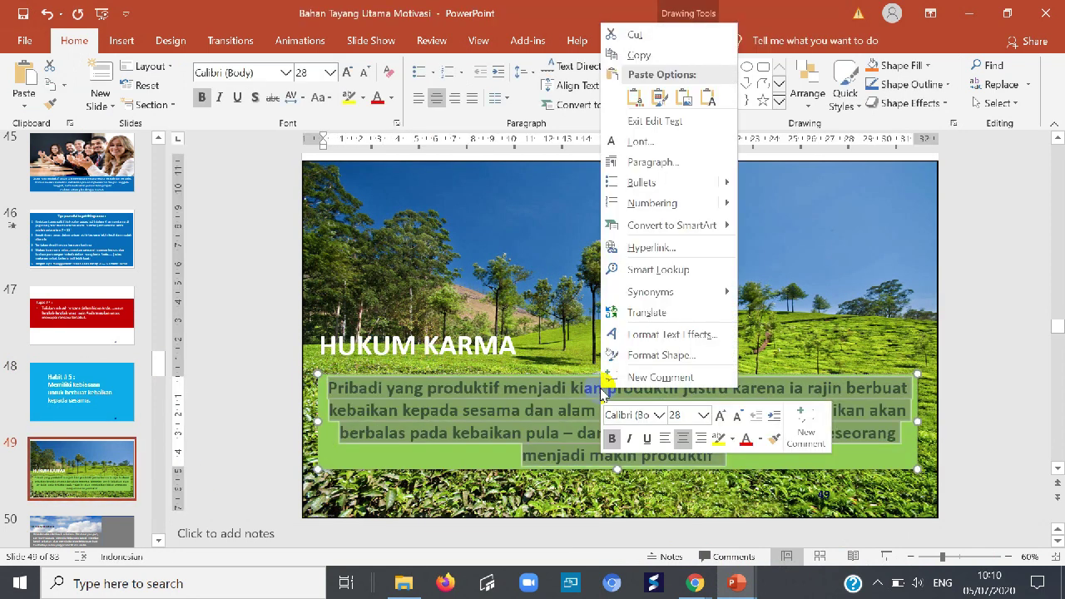
click(638, 56)
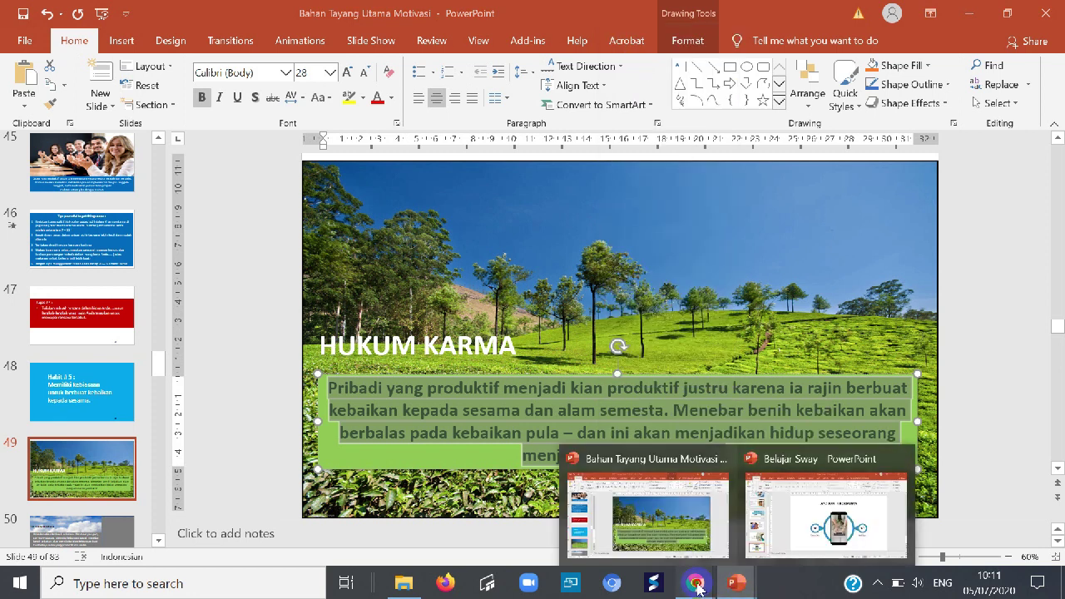
Return to Sway, insert a text card below the section 5 heading card and paste the copied paragraph into it
mouse_move(694, 583)
click(732, 537)
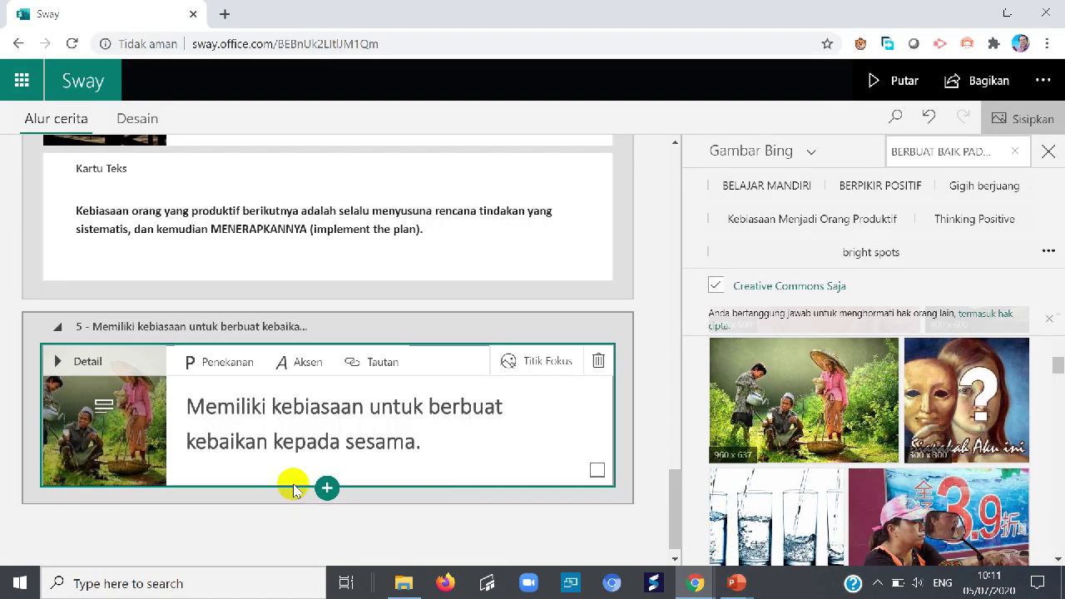
click(326, 490)
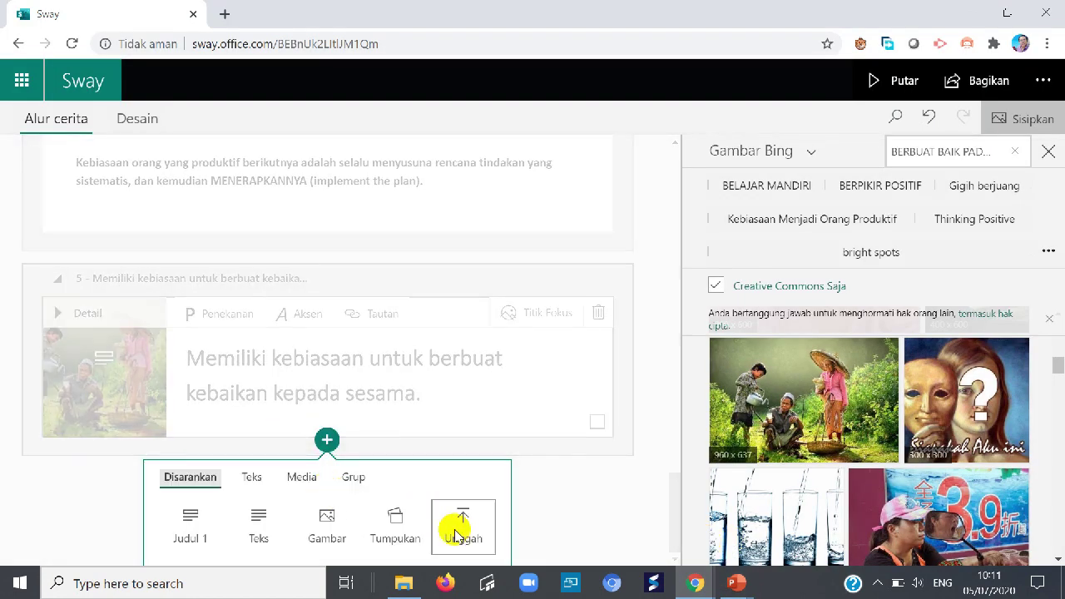
click(264, 521)
click(189, 414)
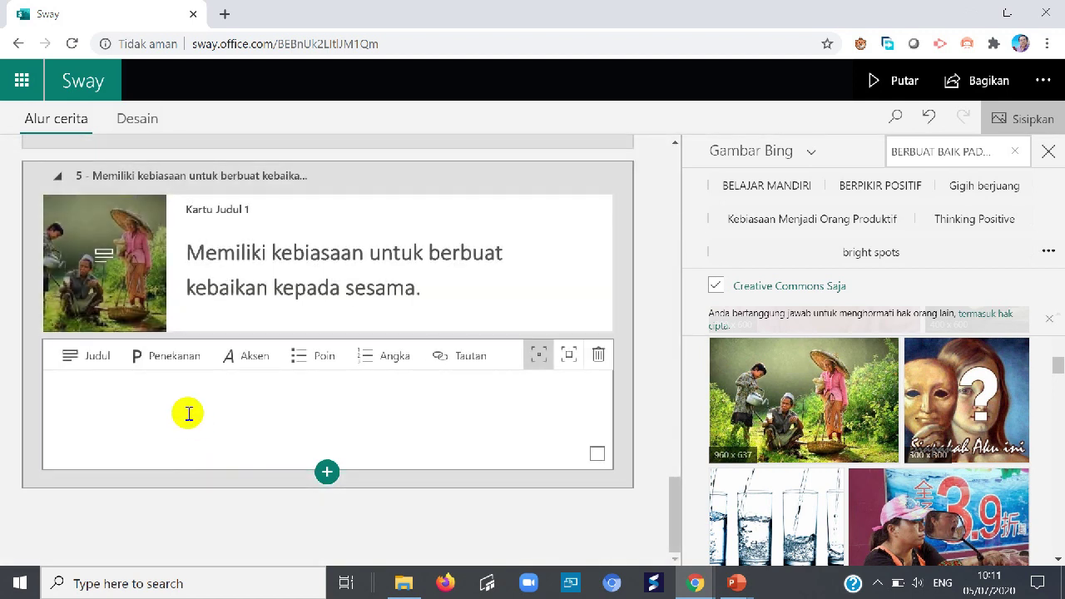
right_click(189, 414)
click(249, 281)
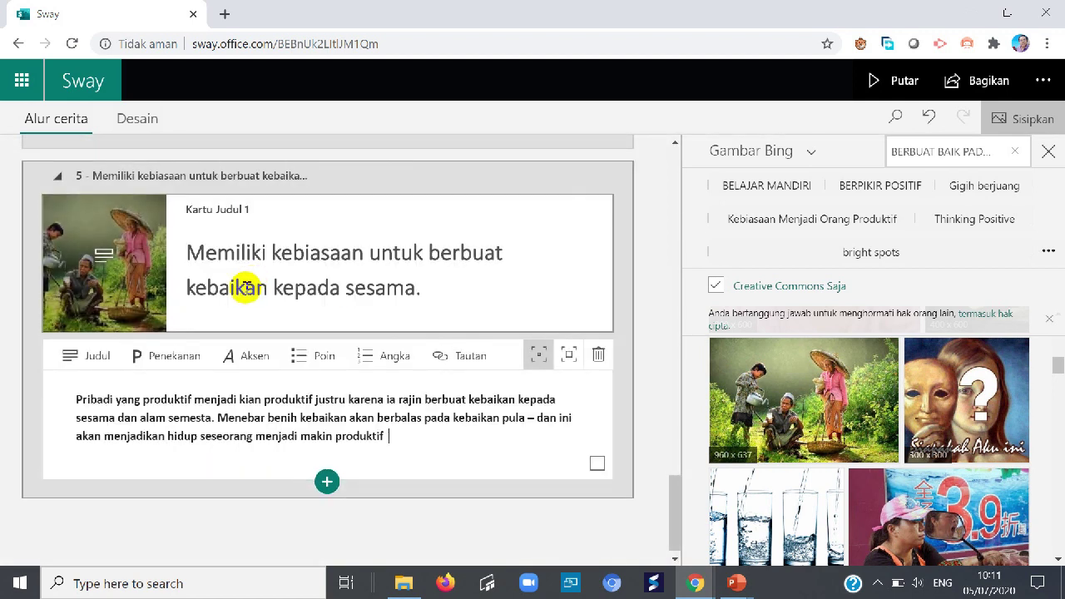
Add a "HUKUM KARMA" line above the pasted paragraph and insert a Judul 1 heading card after the text card
click(80, 397)
key(Return)
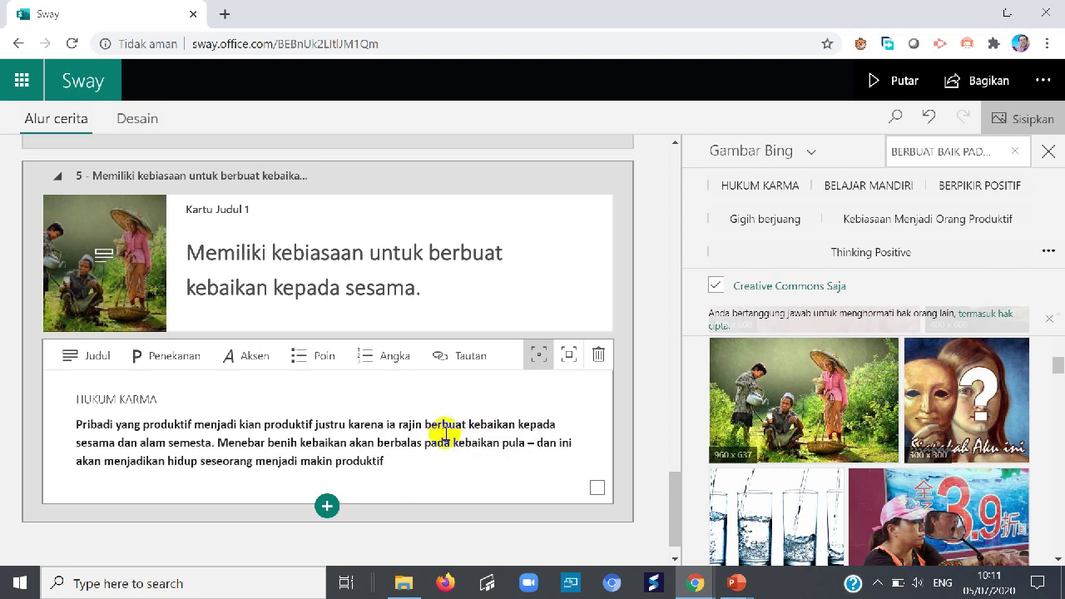
click(327, 505)
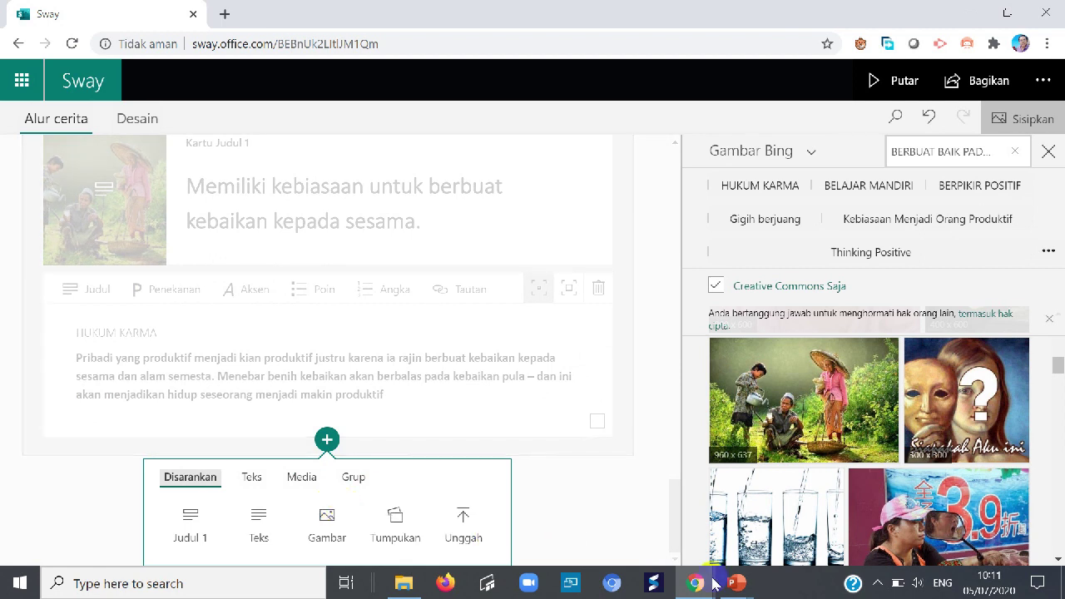
click(188, 518)
Switch to the Bahan Tayang Utama Motivasi presentation in PowerPoint and try to copy the "Rajin Bersyukur. (The power of gratitude)" text on slide 53
click(736, 587)
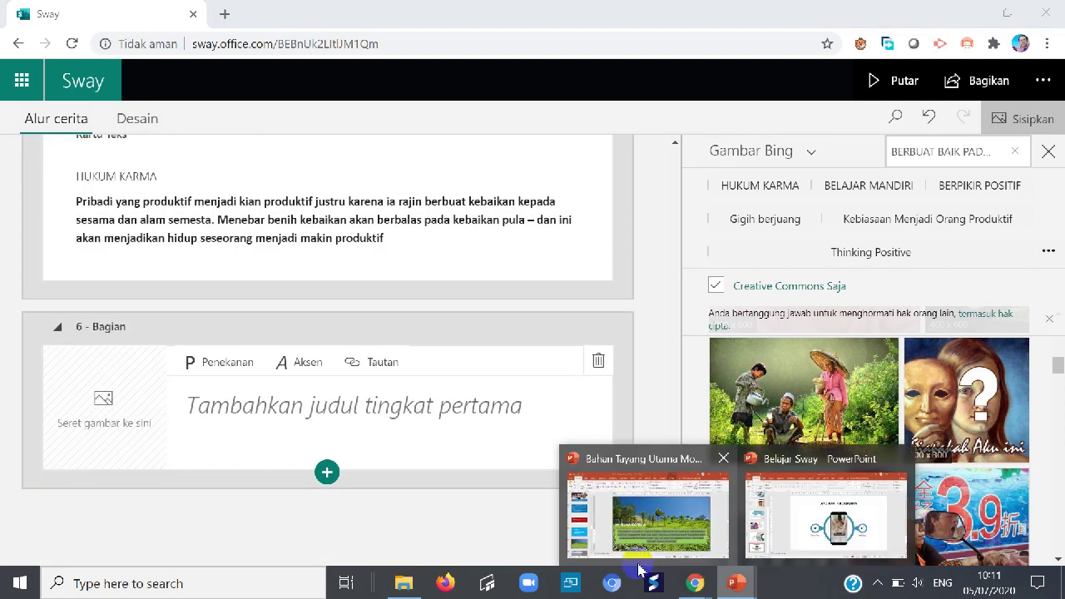
click(662, 511)
scroll(318, 435, down, 1)
click(62, 450)
click(82, 522)
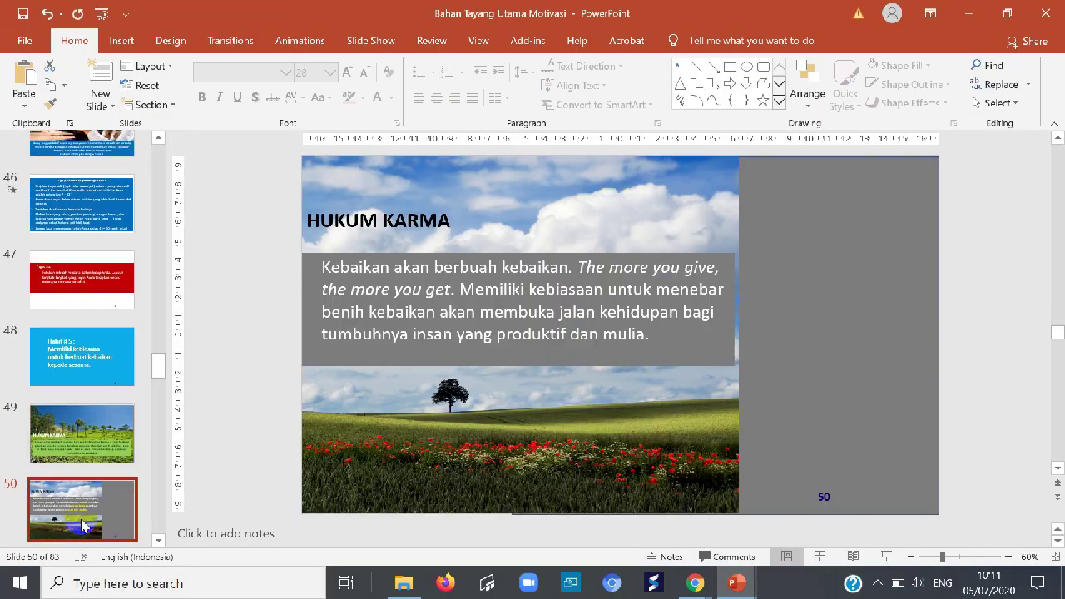
scroll(83, 516, down, 5)
click(100, 440)
mouse_move(385, 258)
mouse_down()
mouse_move(499, 316)
mouse_move(541, 386)
mouse_up()
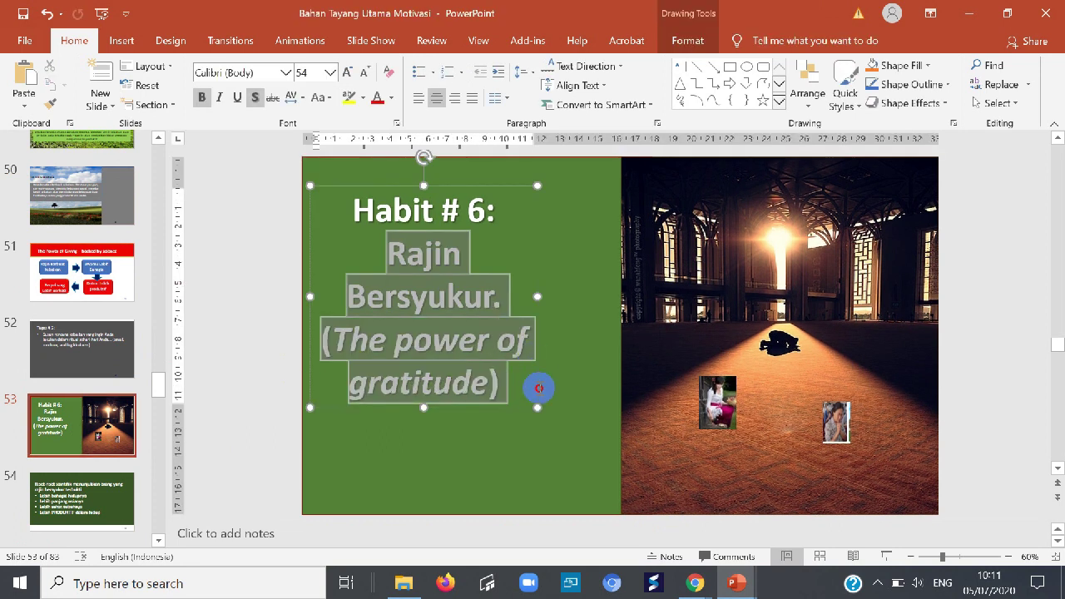
right_click(426, 252)
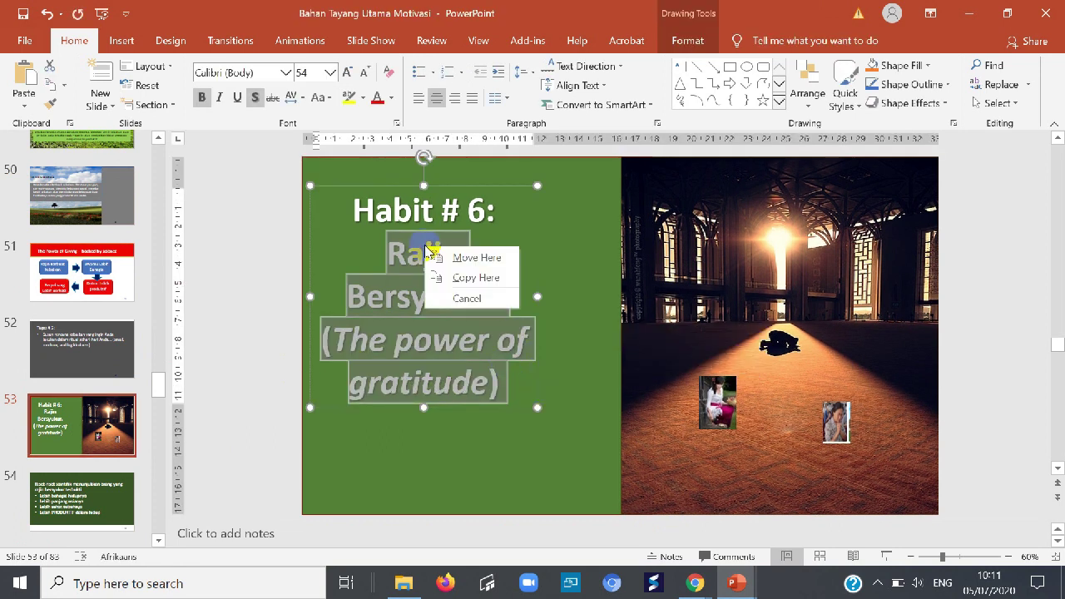
click(474, 279)
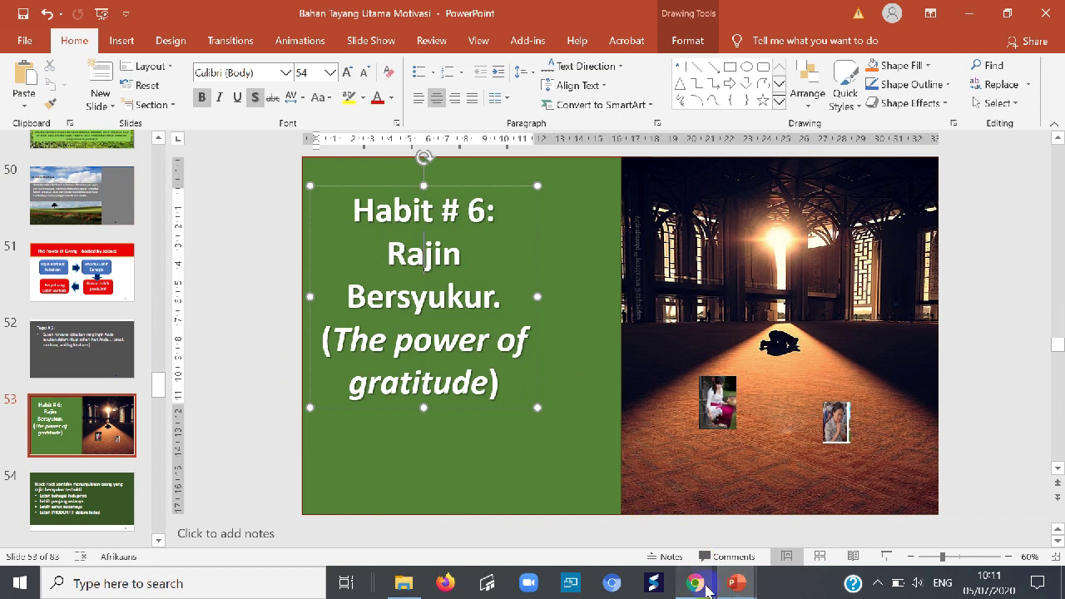
Return to Sway and try to paste the slide 53 text into the empty section 6 heading card
mouse_move(705, 587)
click(732, 523)
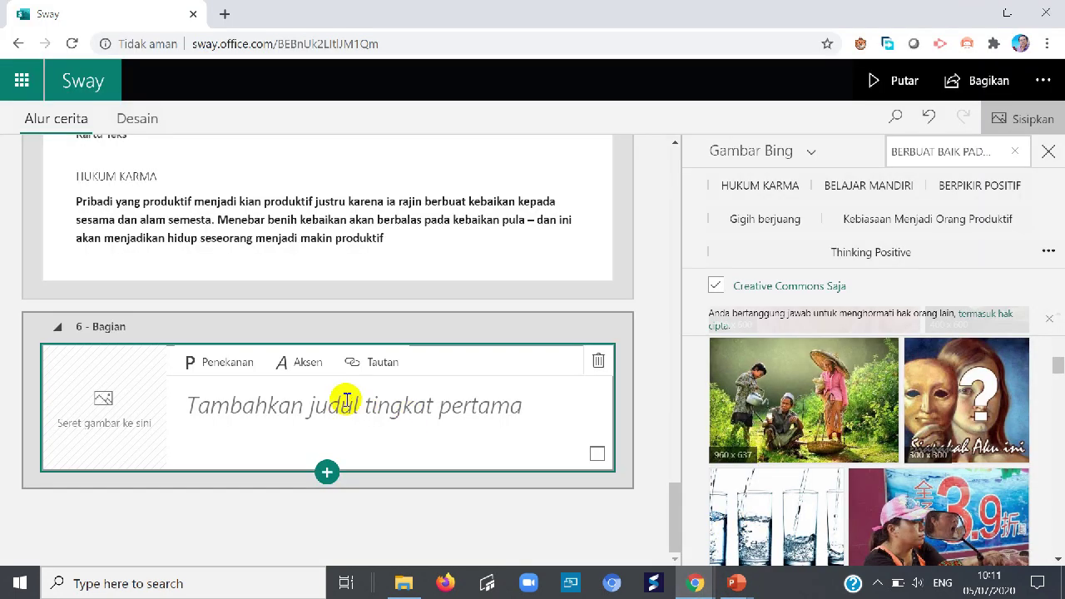
right_click(246, 406)
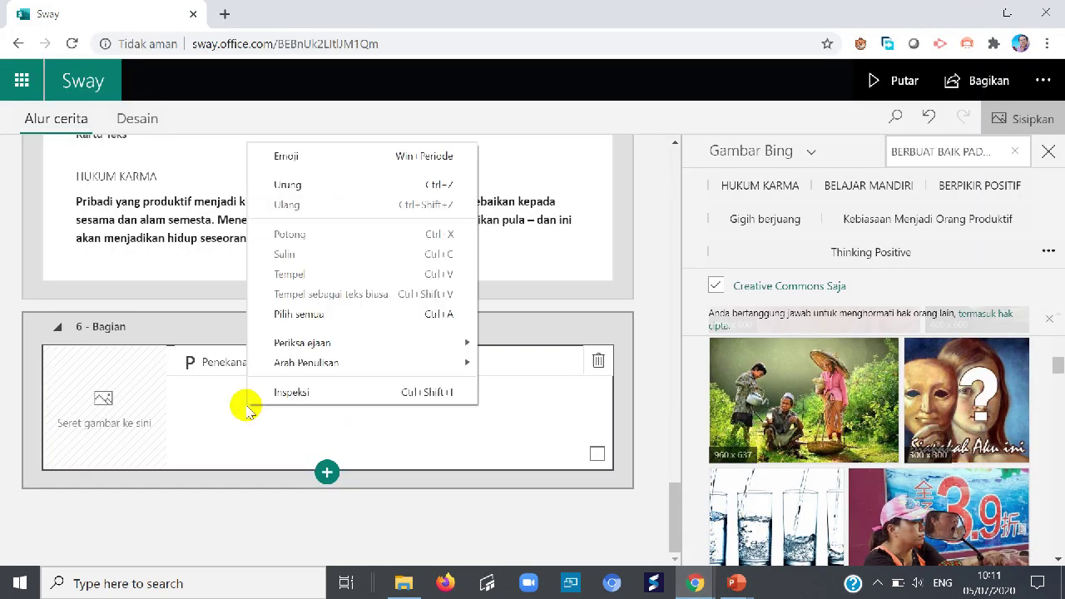
Switch back to PowerPoint and select and copy "Rajin Bersyukur. (The power of gratitude)" on slide 53 again
click(738, 582)
click(653, 520)
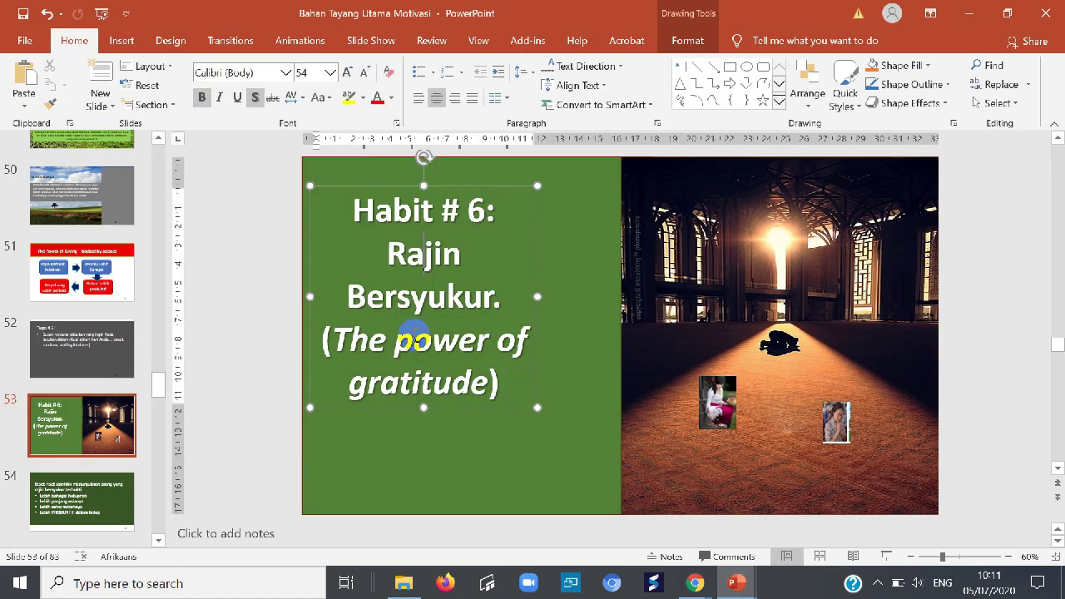
drag(401, 255, 500, 380)
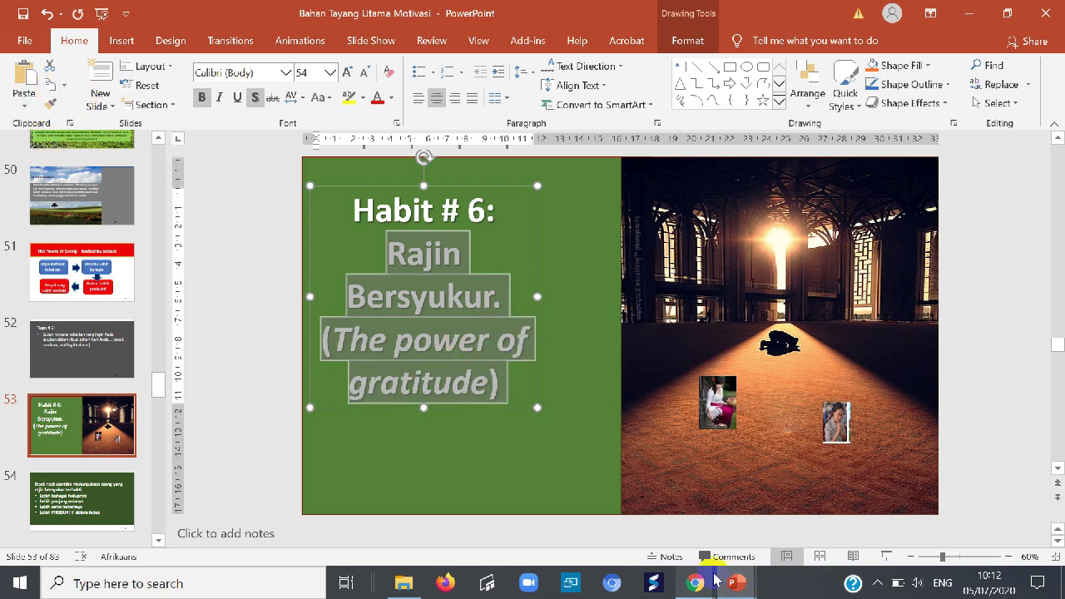
Return to Sway and paste the copied "Rajin Bersyukur. (The power of gratitude)" text into the section 6 heading card
mouse_move(700, 585)
click(711, 471)
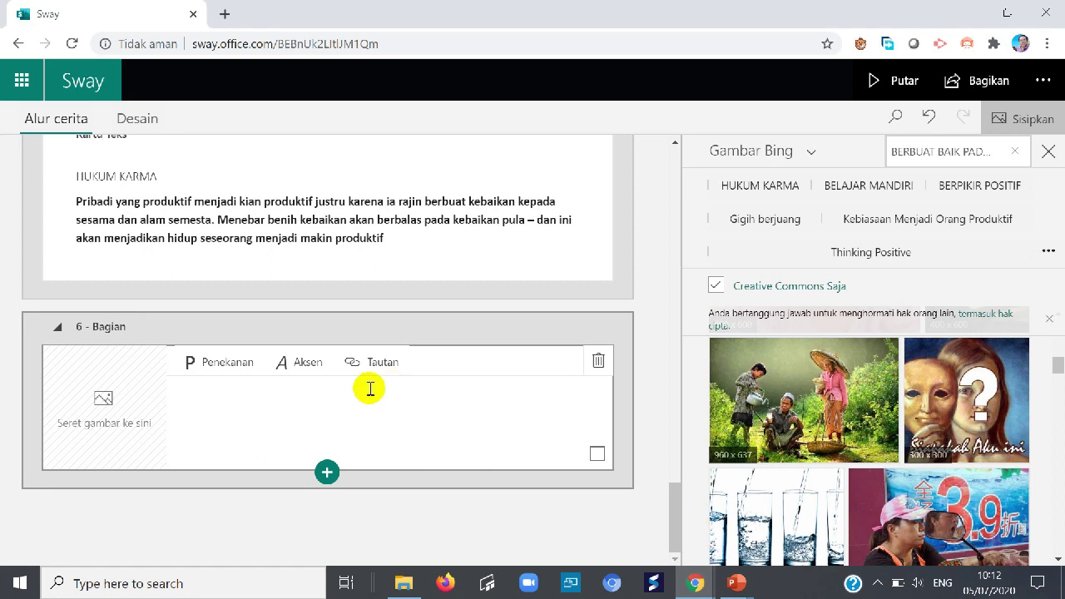
right_click(268, 407)
click(299, 275)
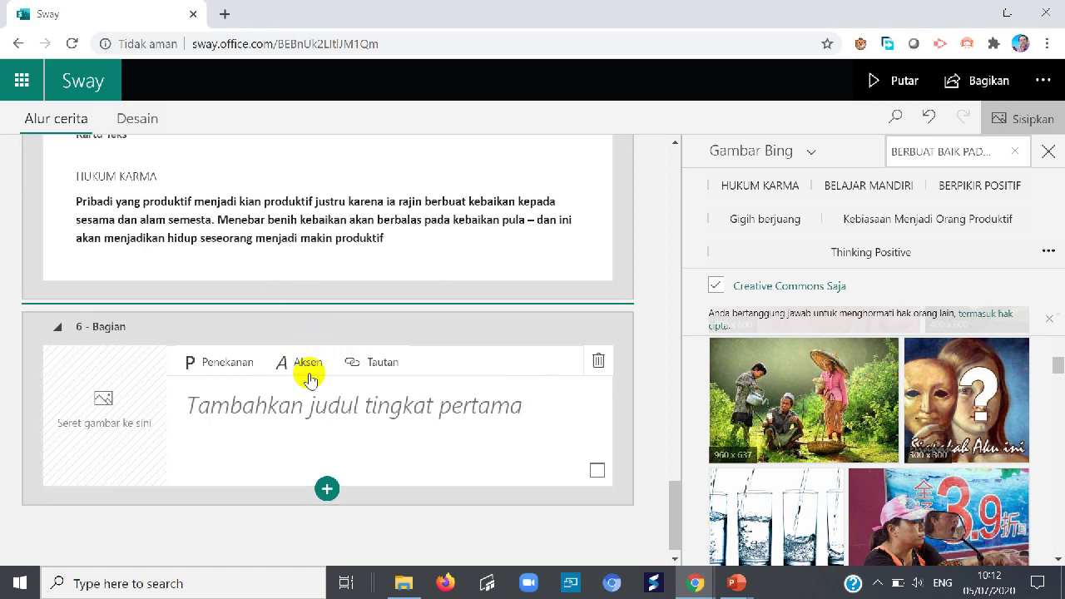
Copy the "(The power of gratitude)" text from the text card below the "Rajin Bersyukur." heading
drag(222, 494, 72, 482)
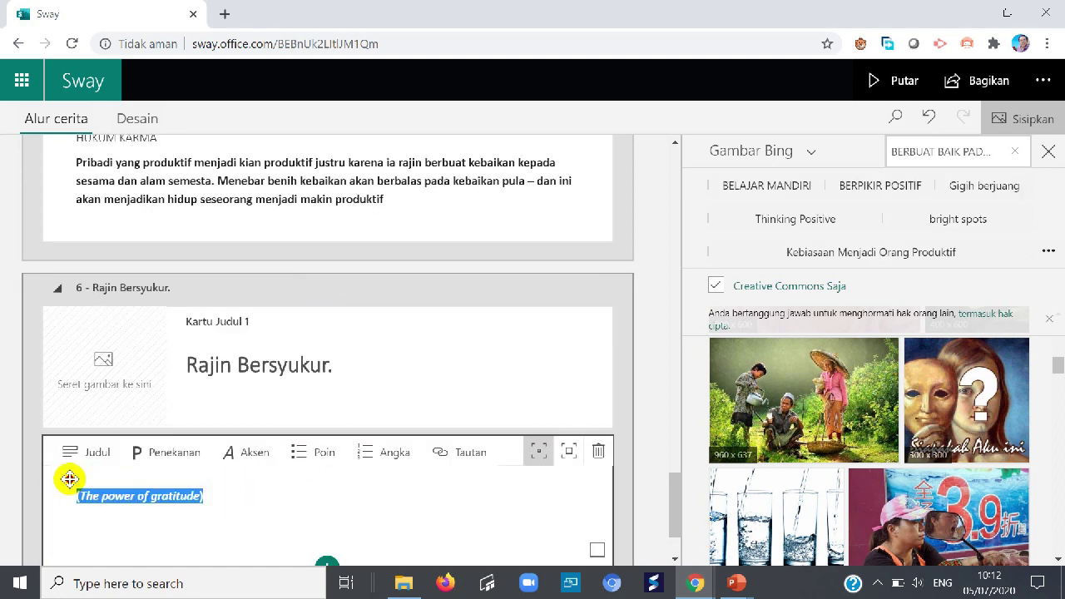
right_click(172, 492)
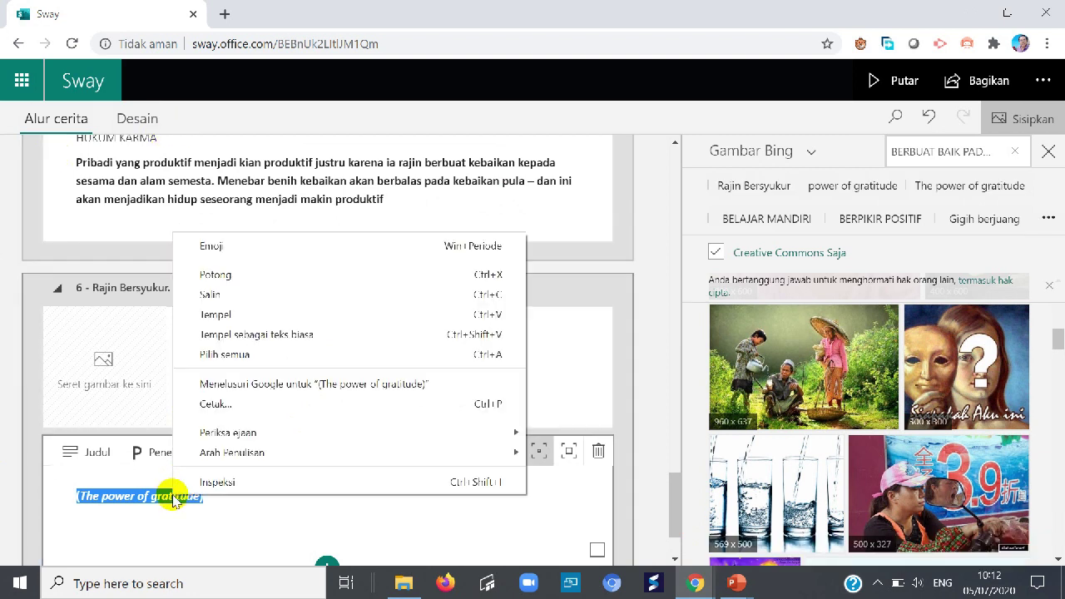
click(213, 295)
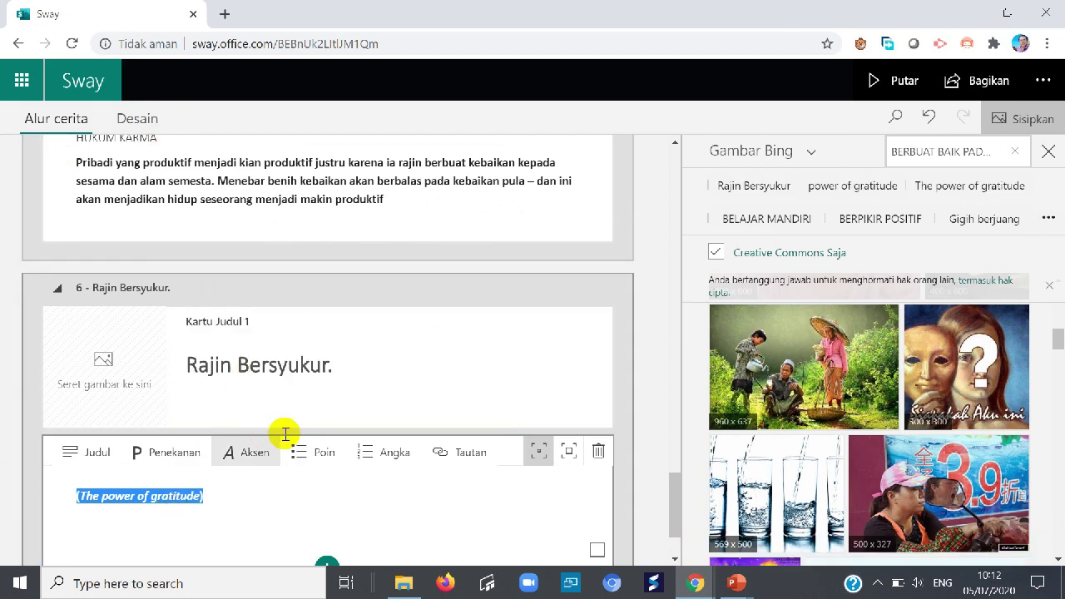
Complete the section 6 heading as "Rajin Bersyukur (The power of gratitude)" and delete the text card that repeats the English phrase
click(333, 368)
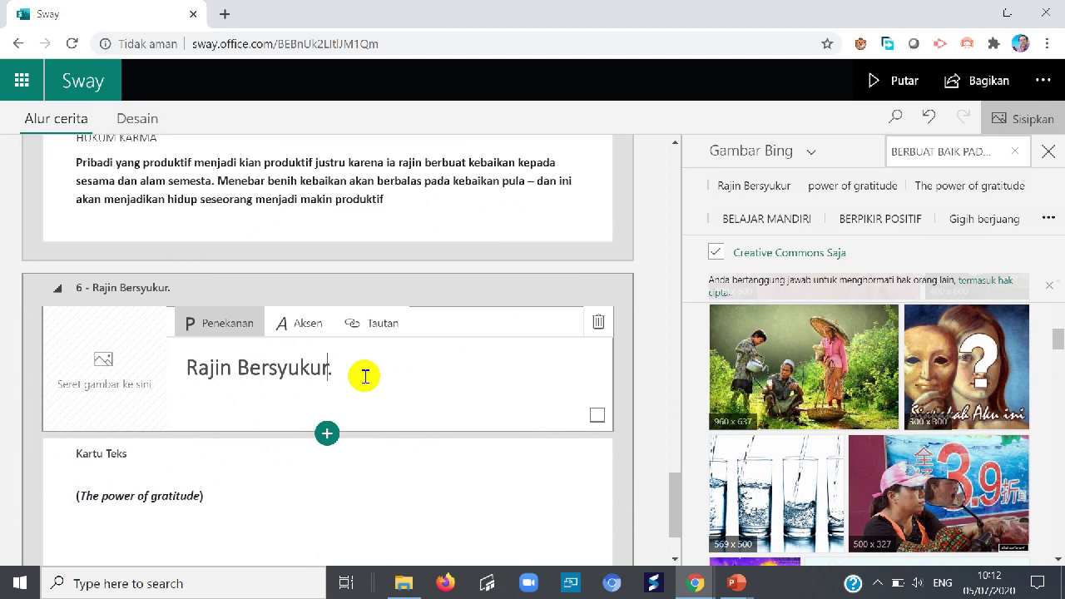
text(()
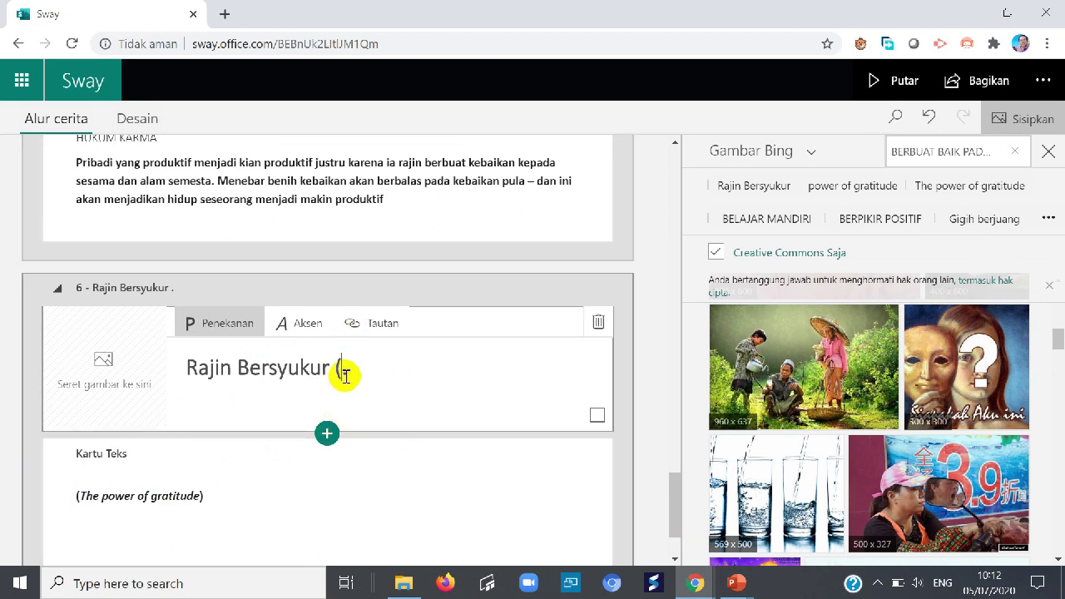
right_click(344, 379)
click(388, 244)
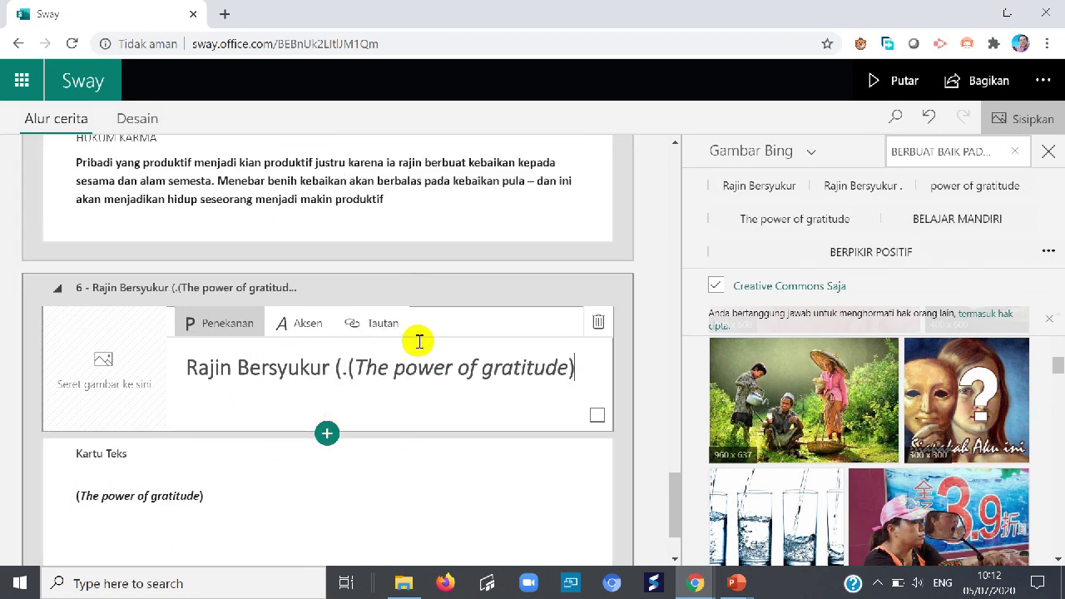
click(349, 371)
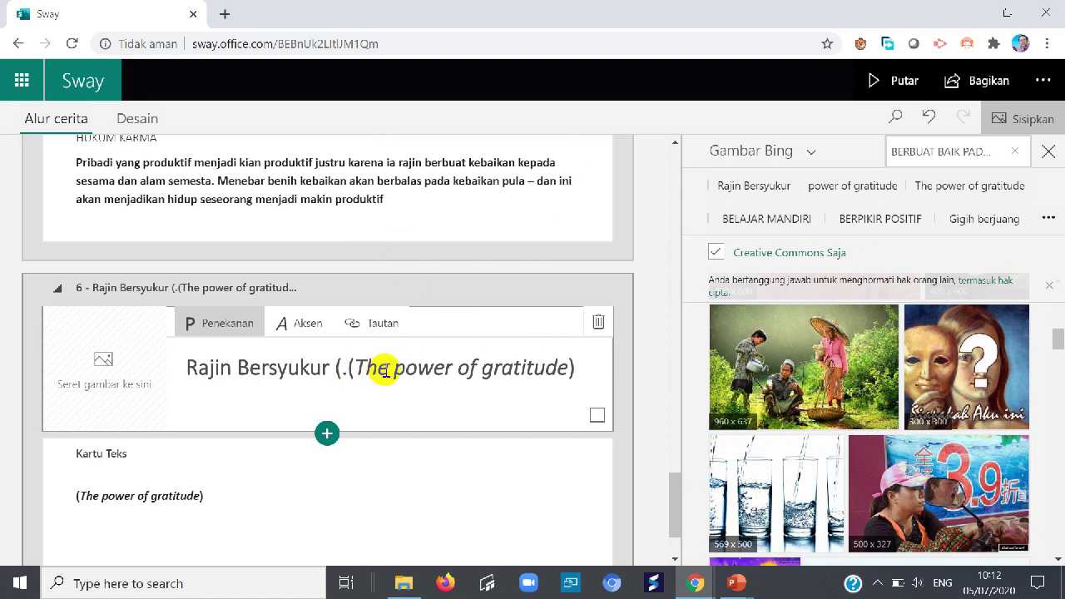
key(BackSpace)
key(BackSpace)
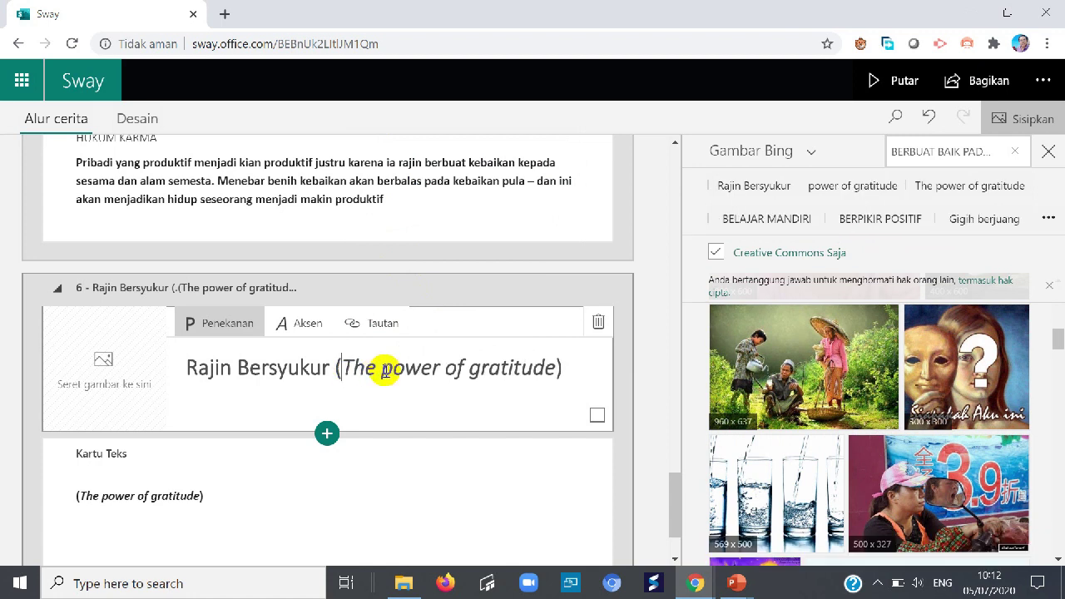
click(381, 522)
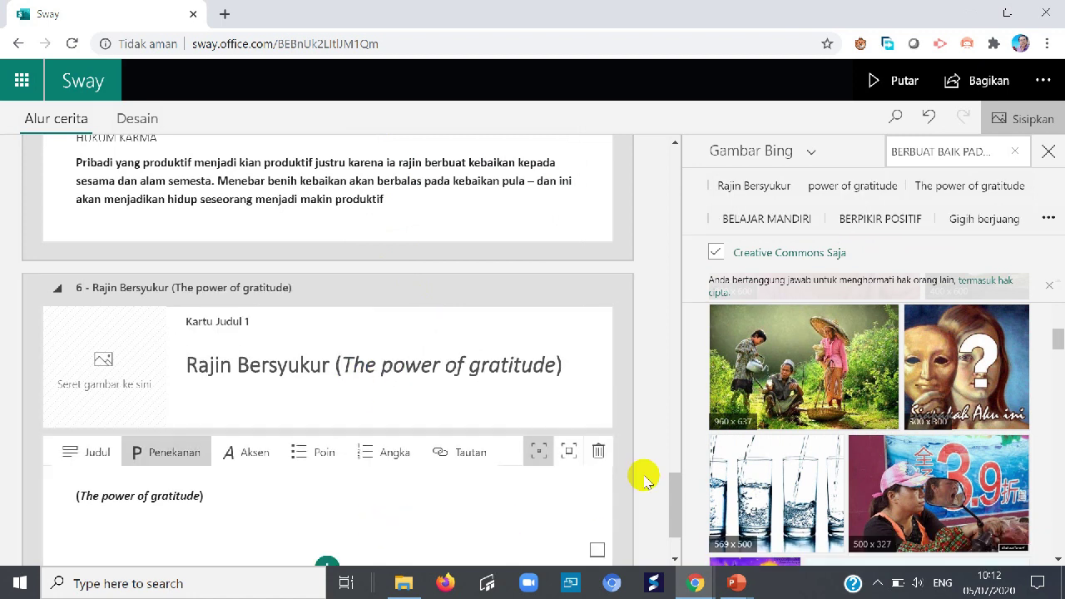
click(600, 455)
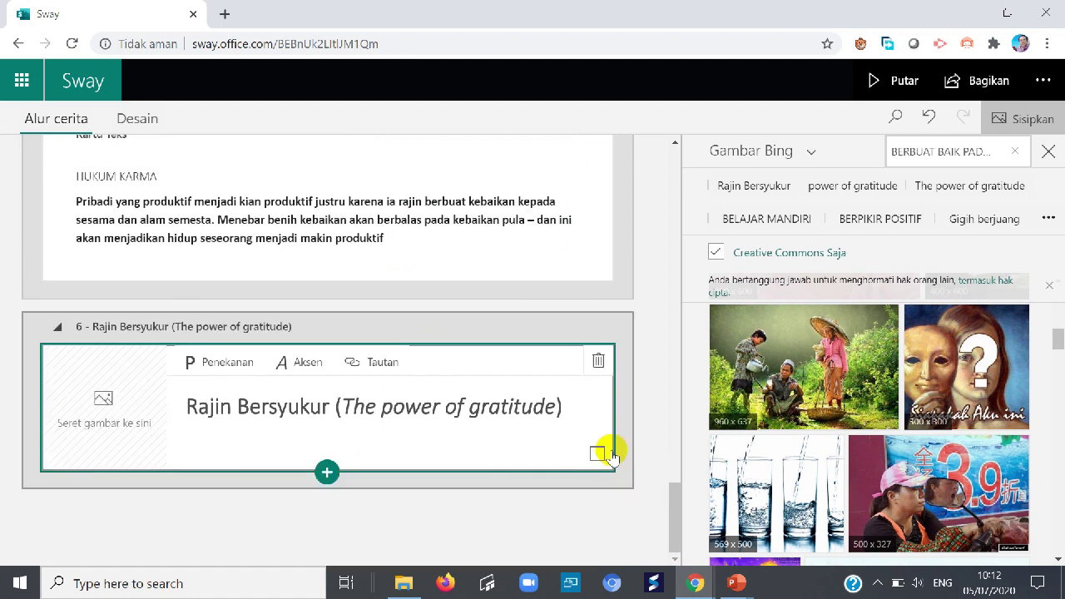
Switch to the Bahan Tayang Utama Motivasi presentation in PowerPoint and copy all the "Riset-riset saintifik" text on slide 54
mouse_move(735, 582)
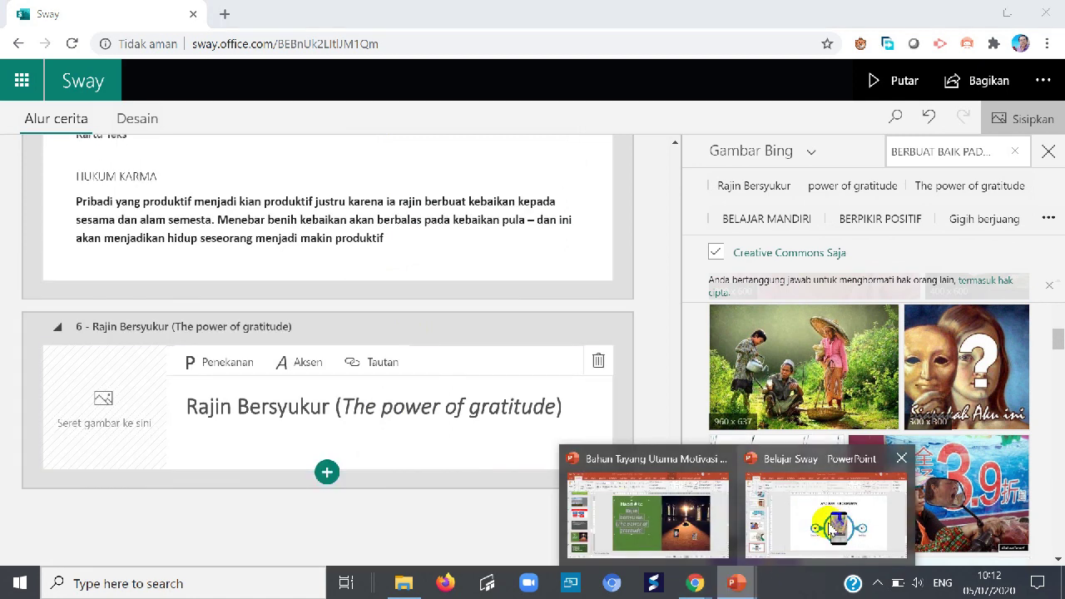
click(691, 522)
click(52, 495)
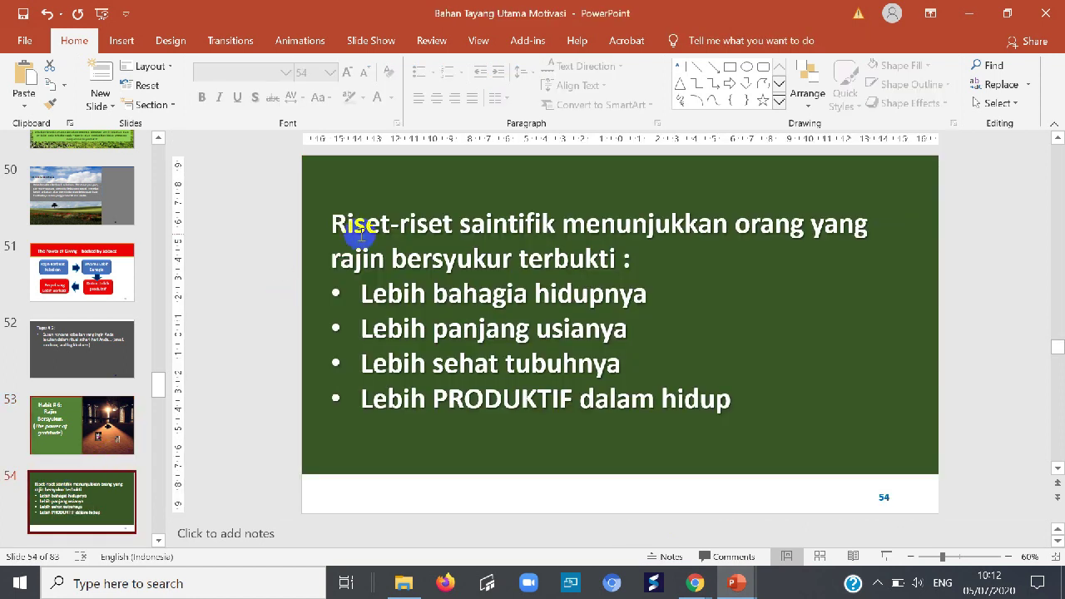
mouse_move(340, 224)
mouse_down()
mouse_move(682, 283)
mouse_move(756, 374)
mouse_move(753, 400)
mouse_up()
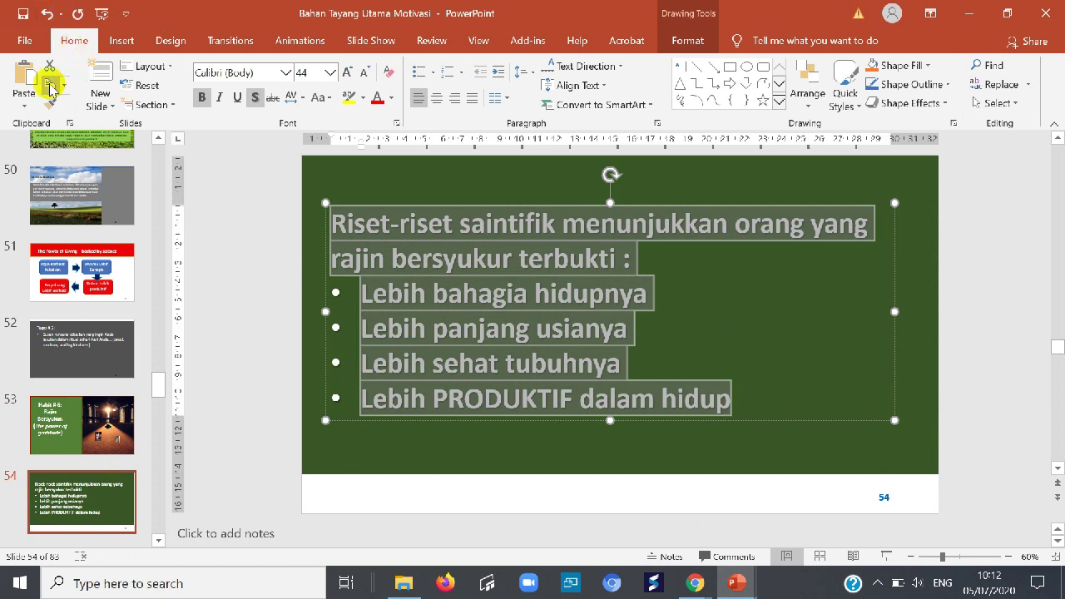
Return to Sway, add a text card below the section 6 heading and paste the copied slide text into it
mouse_move(736, 581)
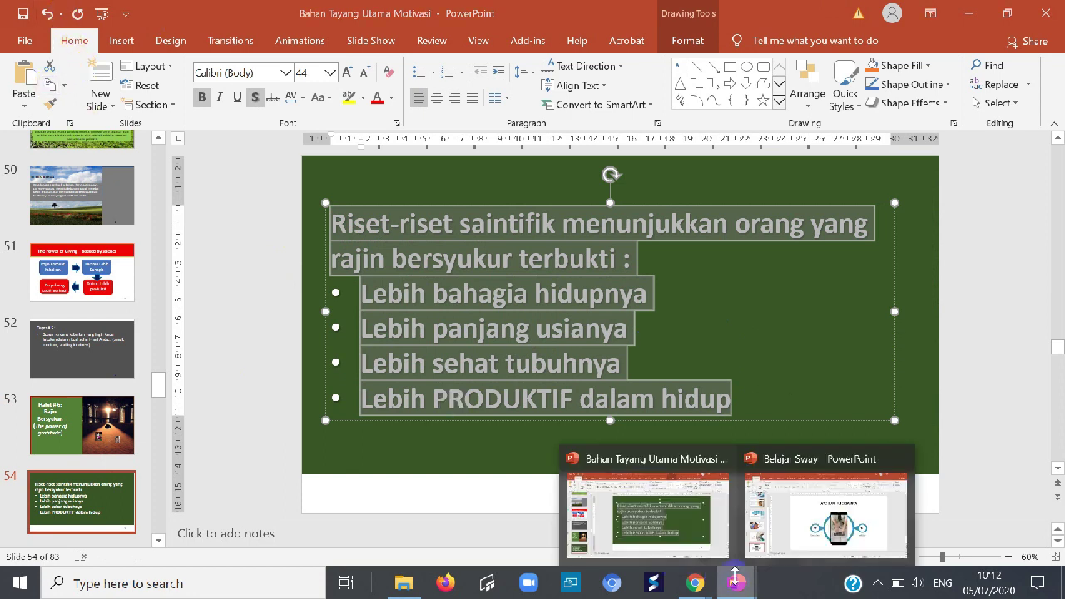
mouse_move(696, 582)
click(651, 539)
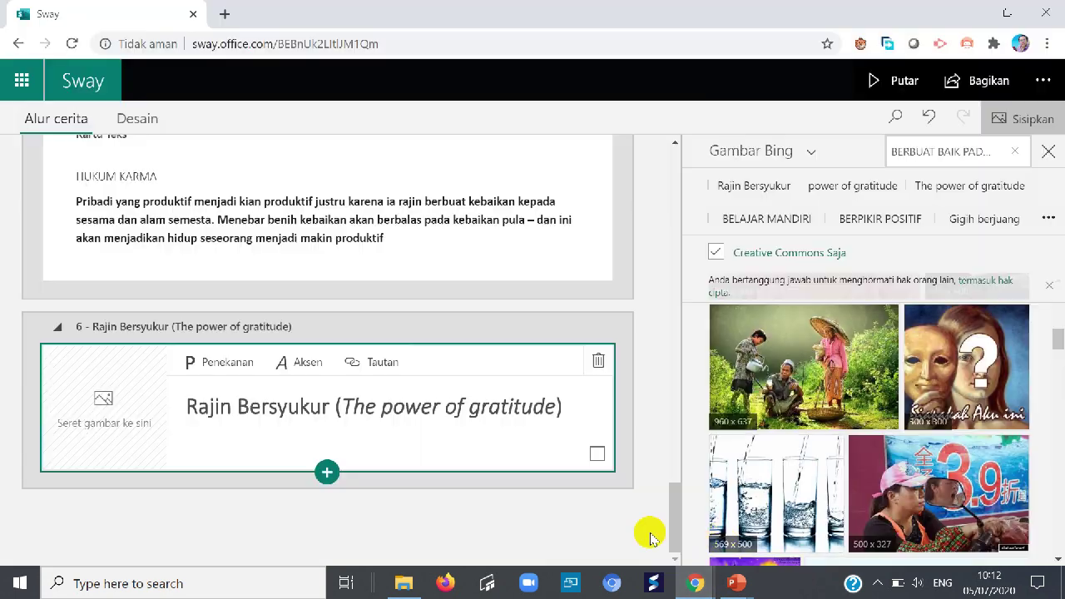
click(324, 473)
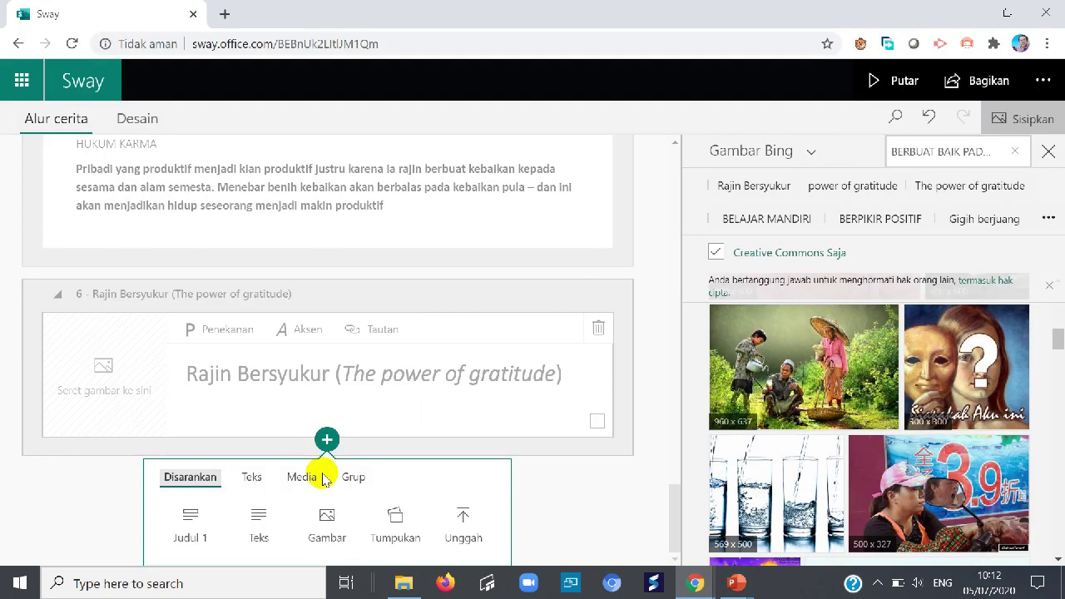
click(260, 523)
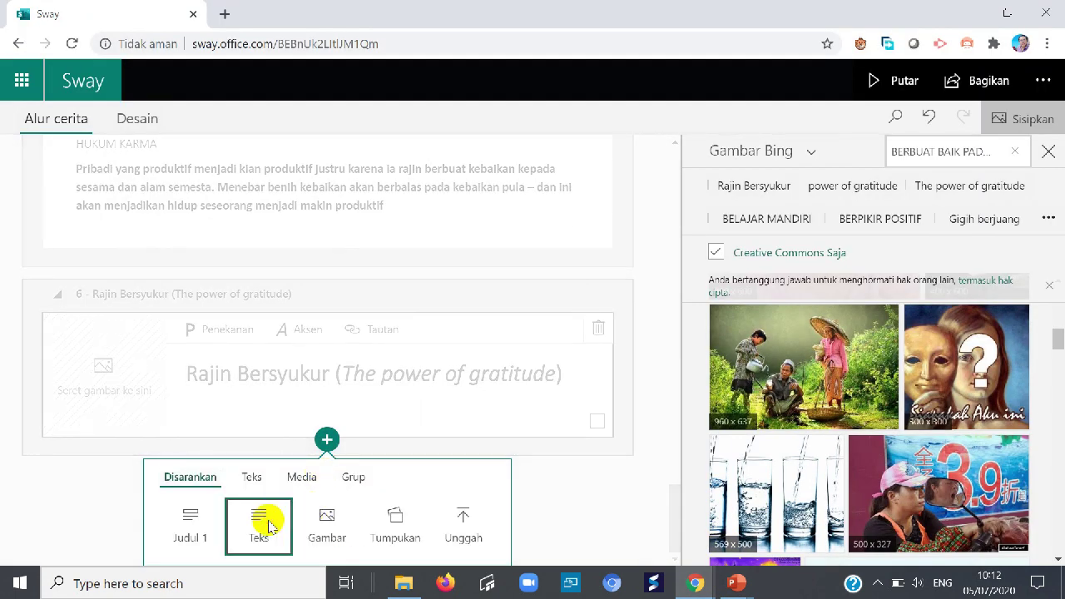
right_click(222, 401)
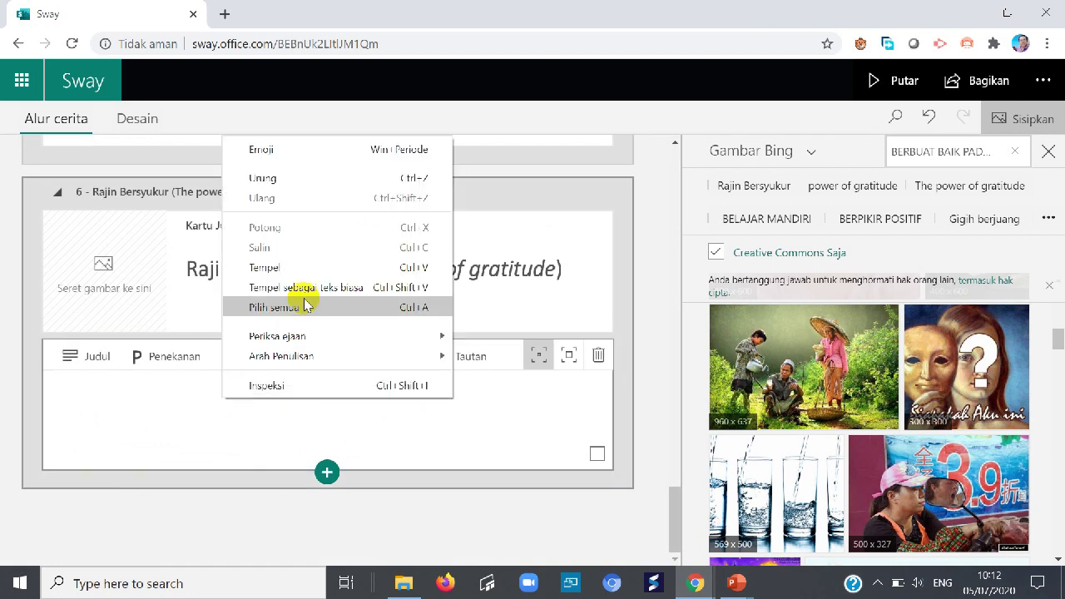
click(286, 268)
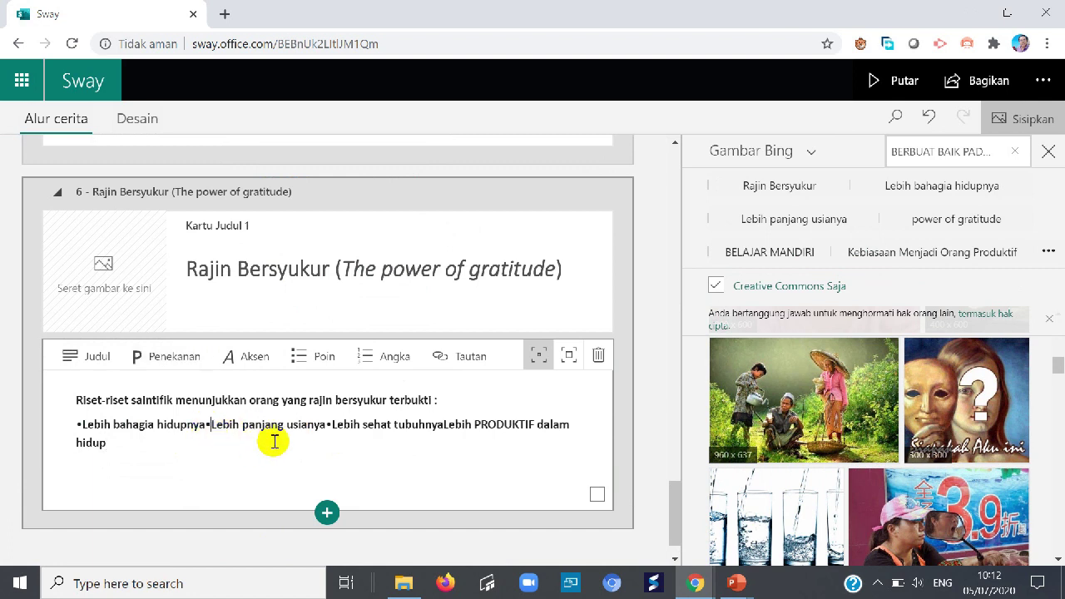
Split the pasted bullet text so "Lebih panjang usianya" and "Lebih sehat tubuhnya" each start on a new line
key(Return)
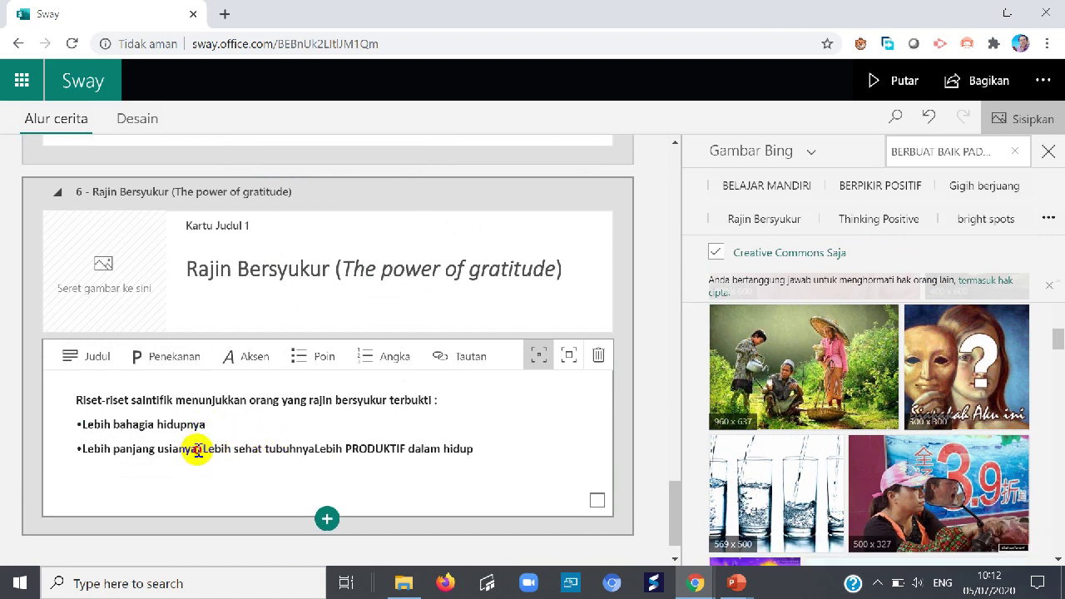
click(198, 450)
key(Return)
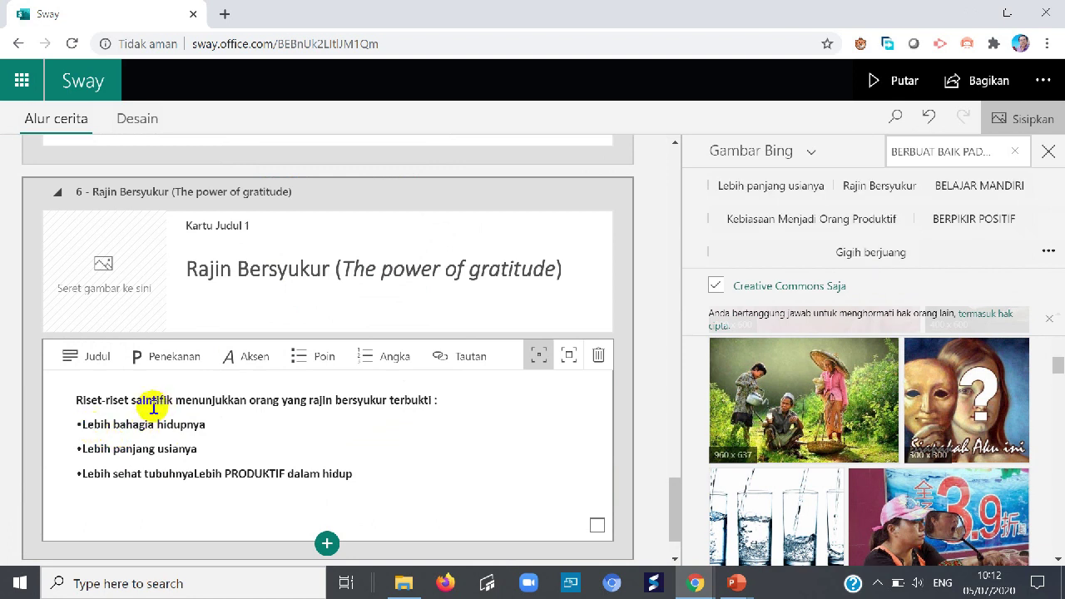
Search Bing images for "RAJIN BERSYUKUR" and "BERSYUKUR", and add the photo of the woman with raised arms among yellow flowers to section 6's heading card
click(121, 279)
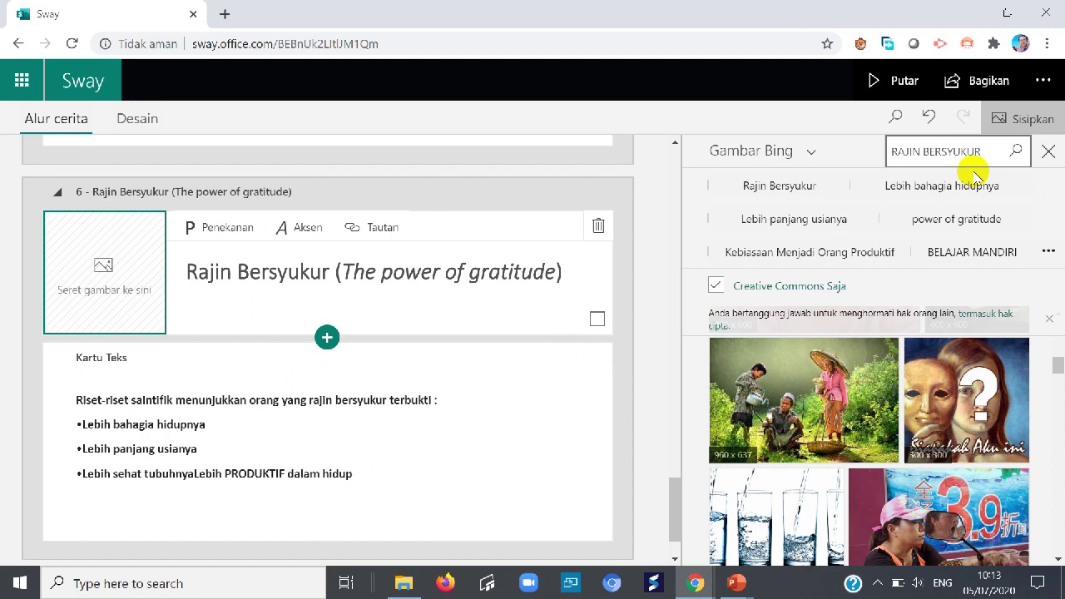
key(Return)
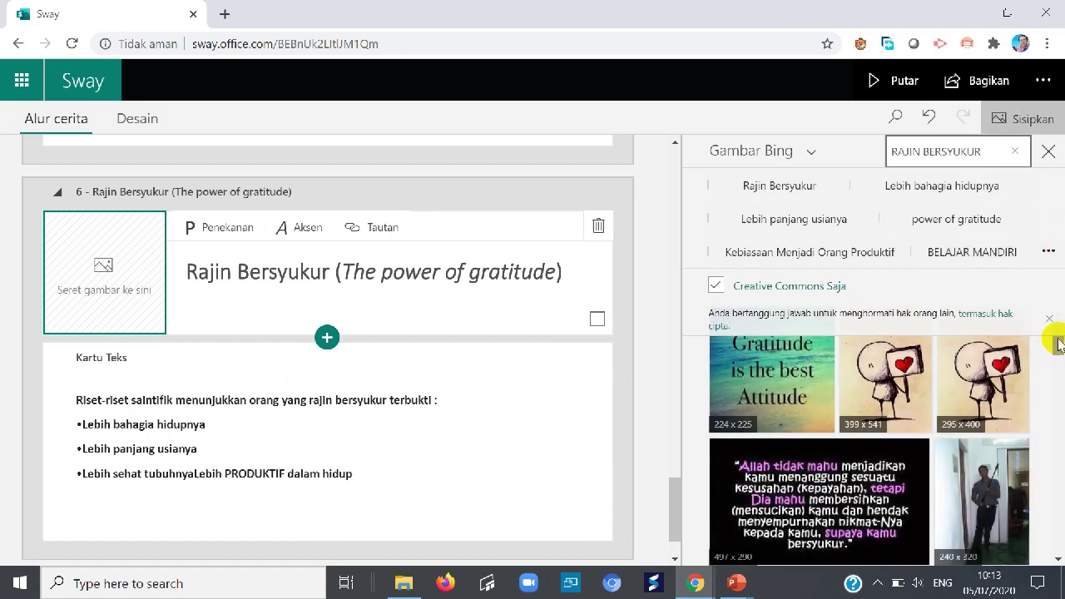
drag(1055, 341, 1057, 539)
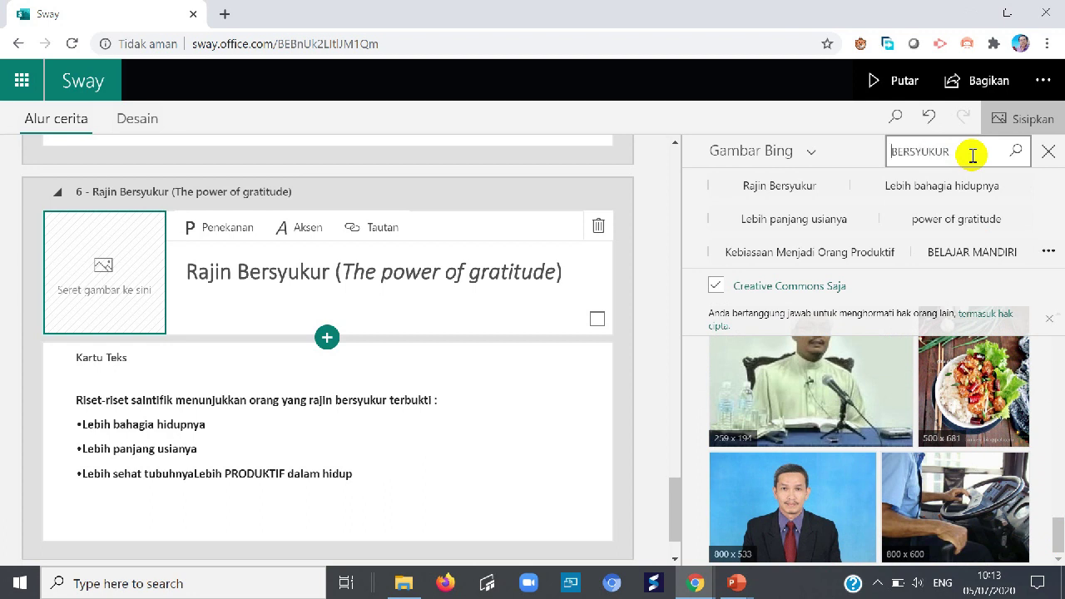
key(Return)
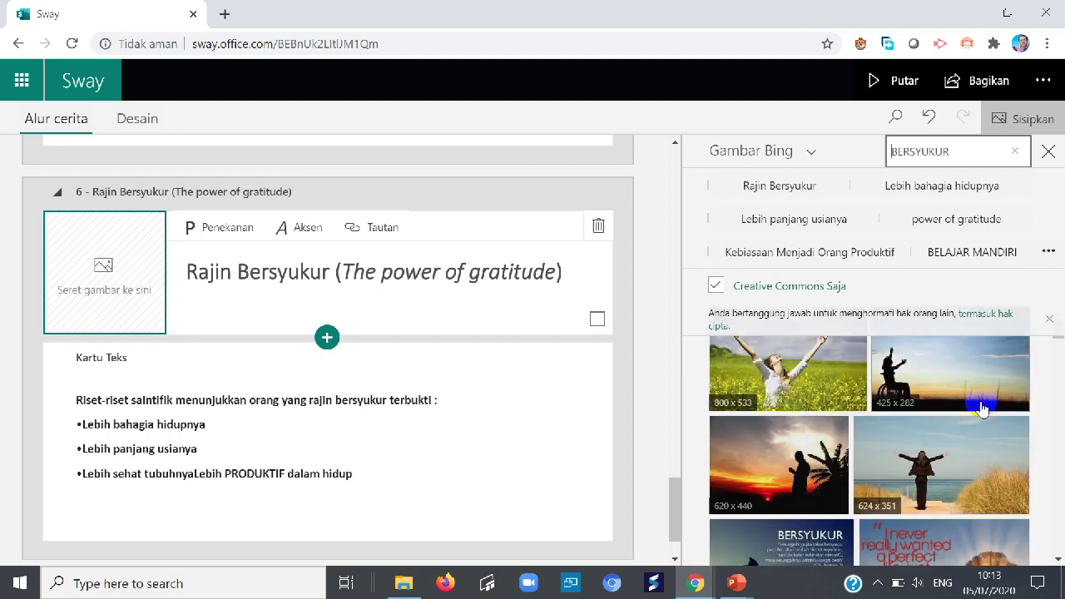
drag(760, 376, 104, 278)
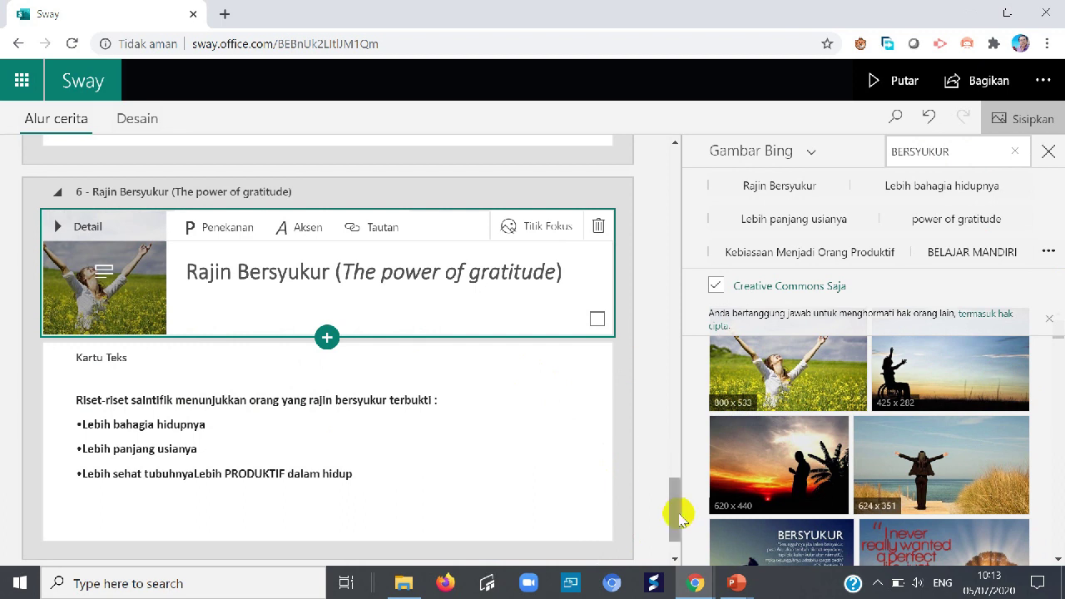
Add a new Judul 1 heading card below section 6 to start section 7
drag(679, 501, 675, 540)
click(535, 484)
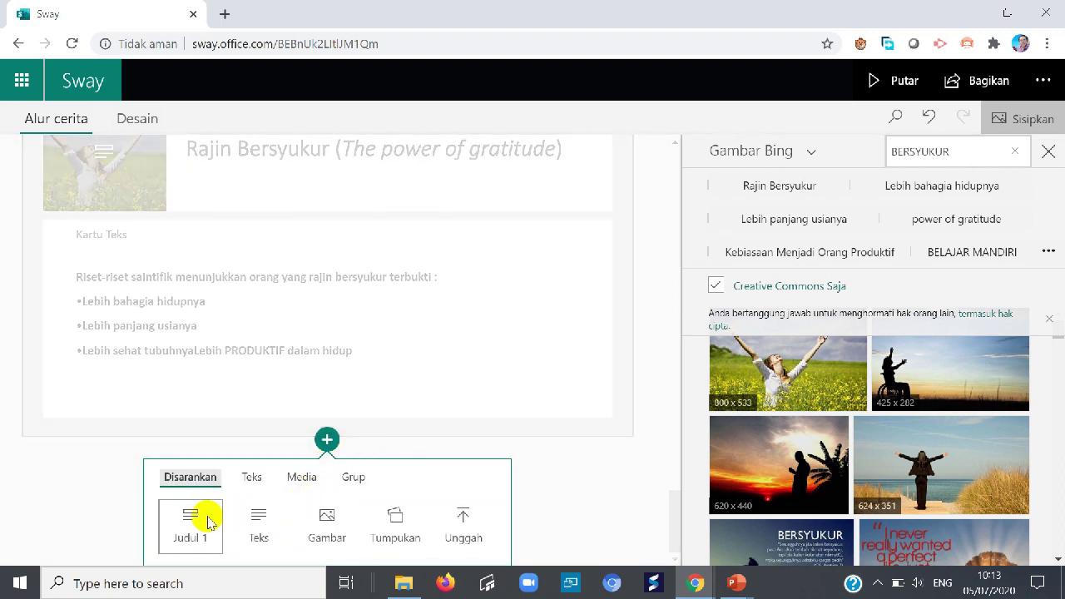
click(197, 522)
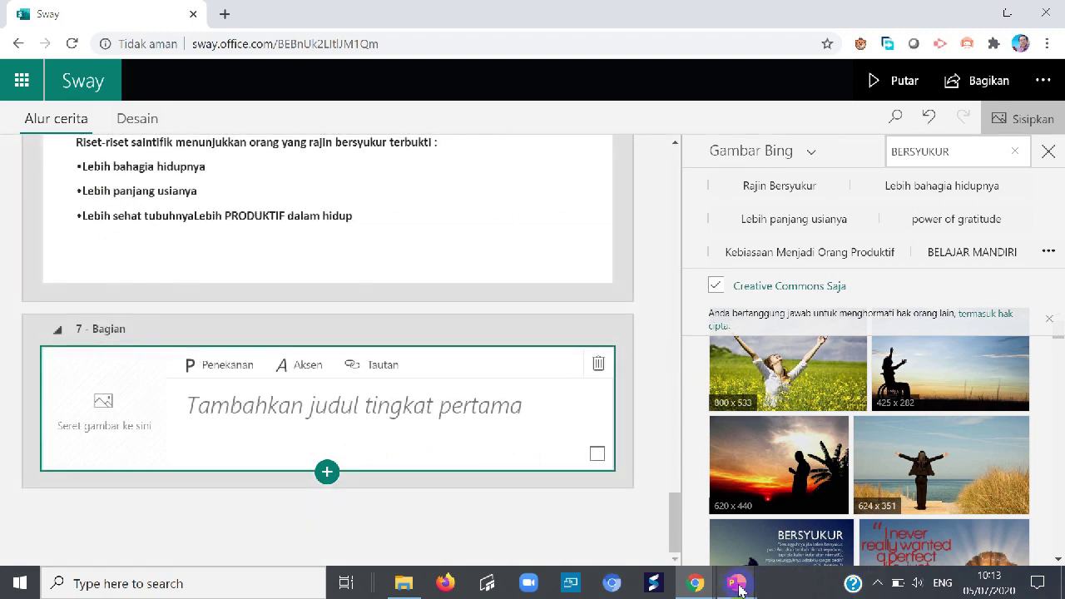
Switch to the Bahan Tayang Utama Motivasi presentation in PowerPoint and copy "Rajin menggerakkan tubuh (Olahraga)" from slide 59
mouse_move(738, 587)
click(624, 508)
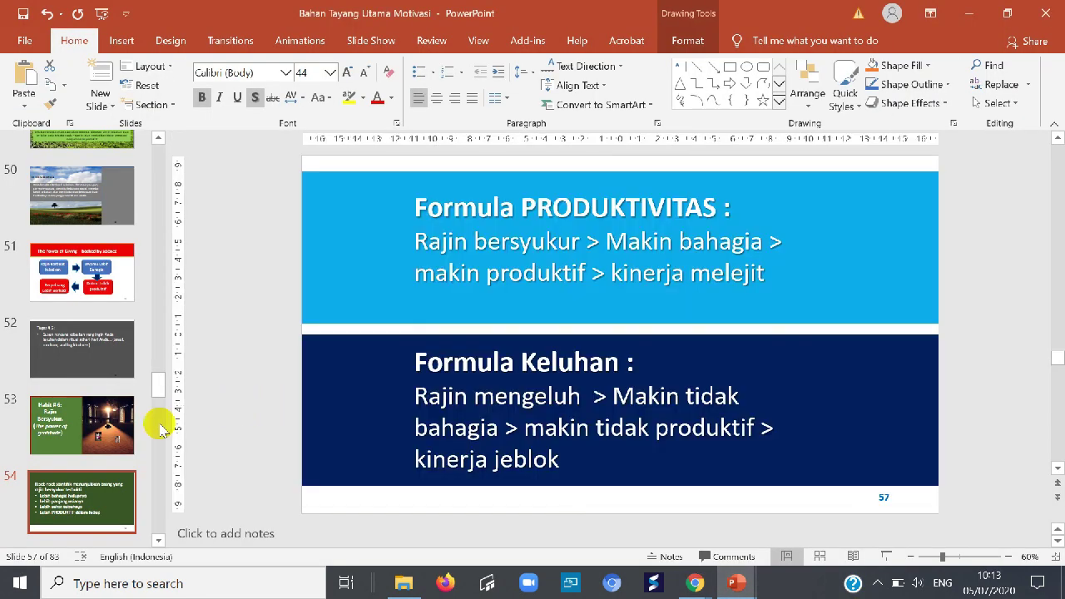
click(93, 462)
click(97, 432)
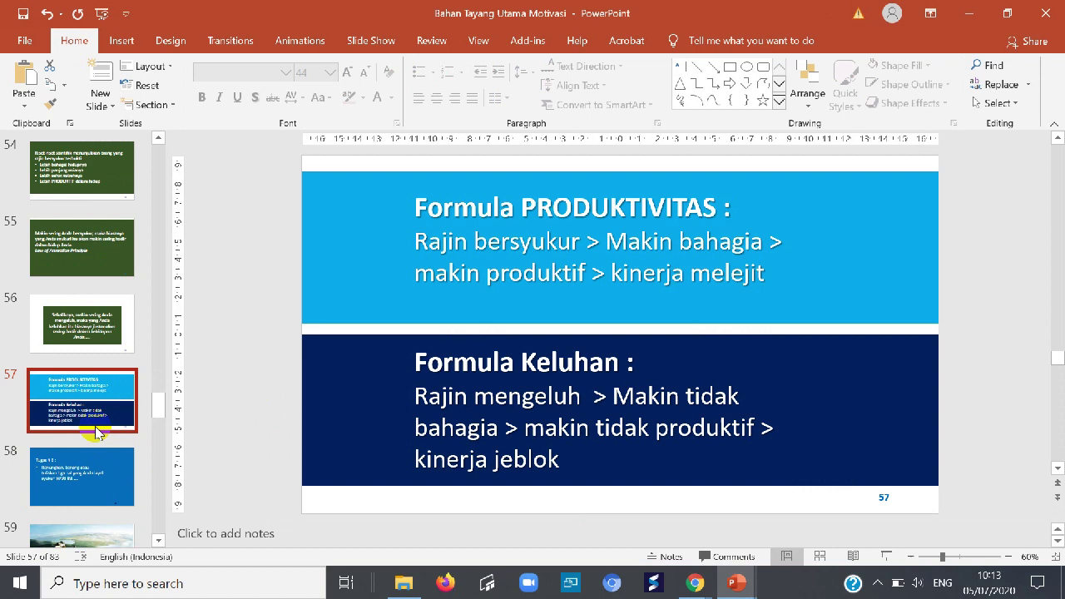
scroll(86, 450, down, 2)
click(90, 394)
click(94, 457)
scroll(83, 483, down, 1)
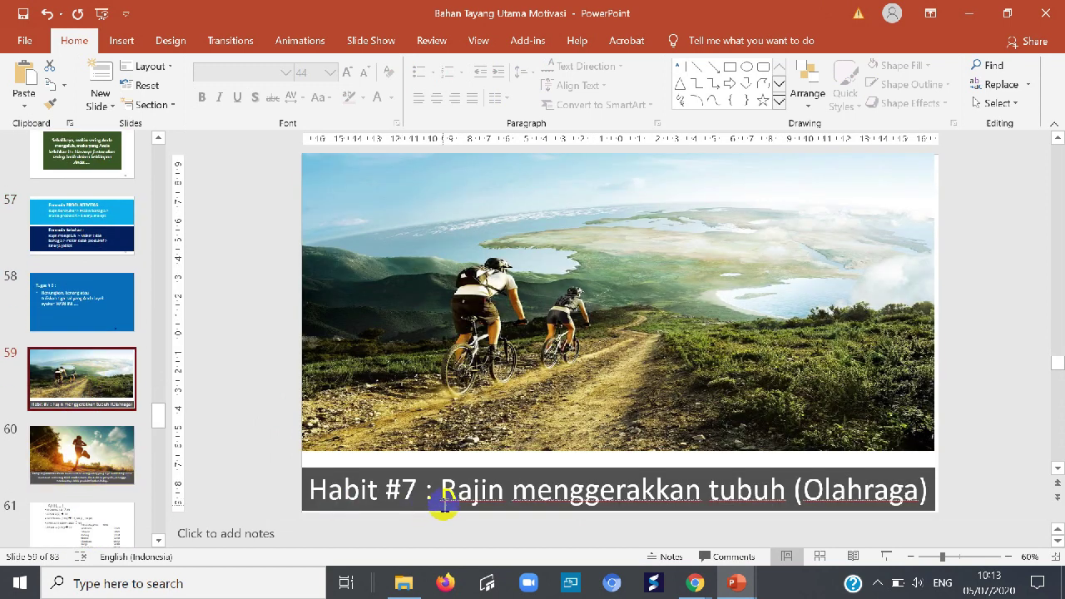
drag(447, 490, 951, 485)
key(ctrl+c)
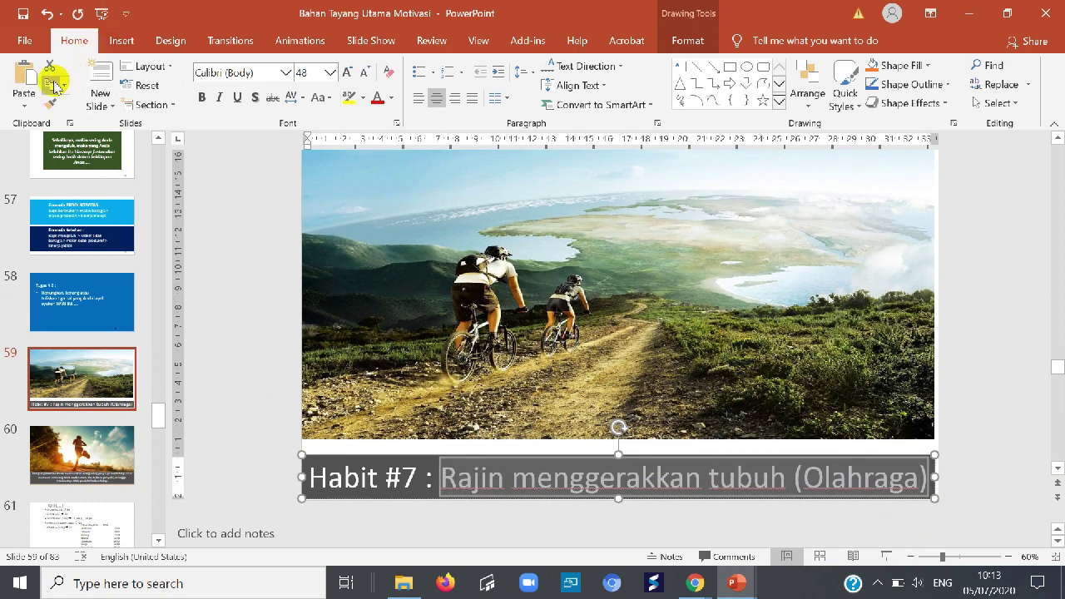
Return to Sway and paste "Rajin menggerakkan tubuh (Olahraga)" into the empty section 7 heading card
mouse_move(695, 585)
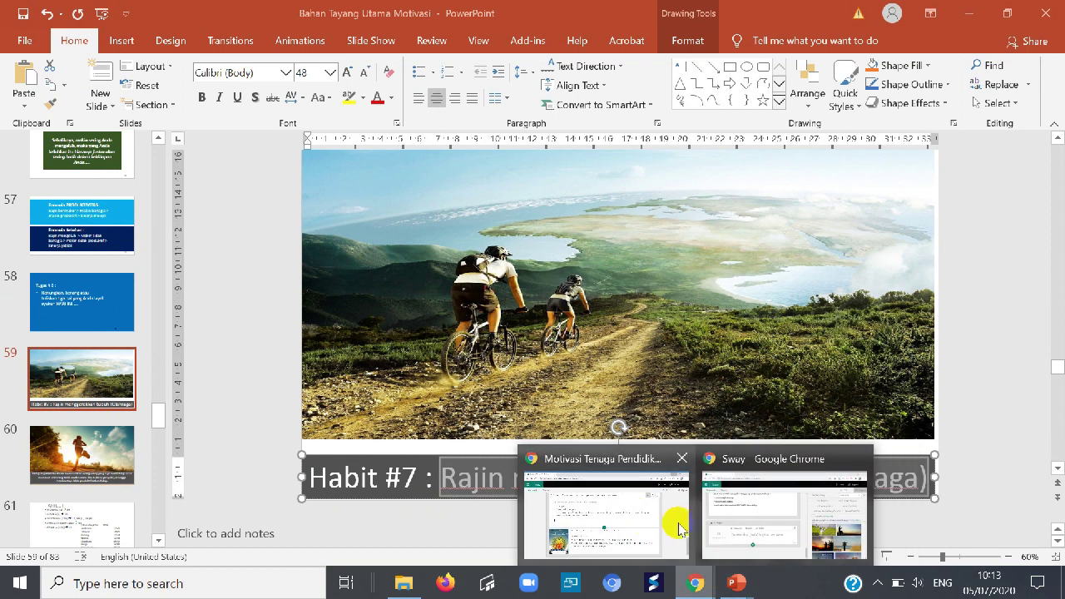
click(749, 541)
right_click(200, 421)
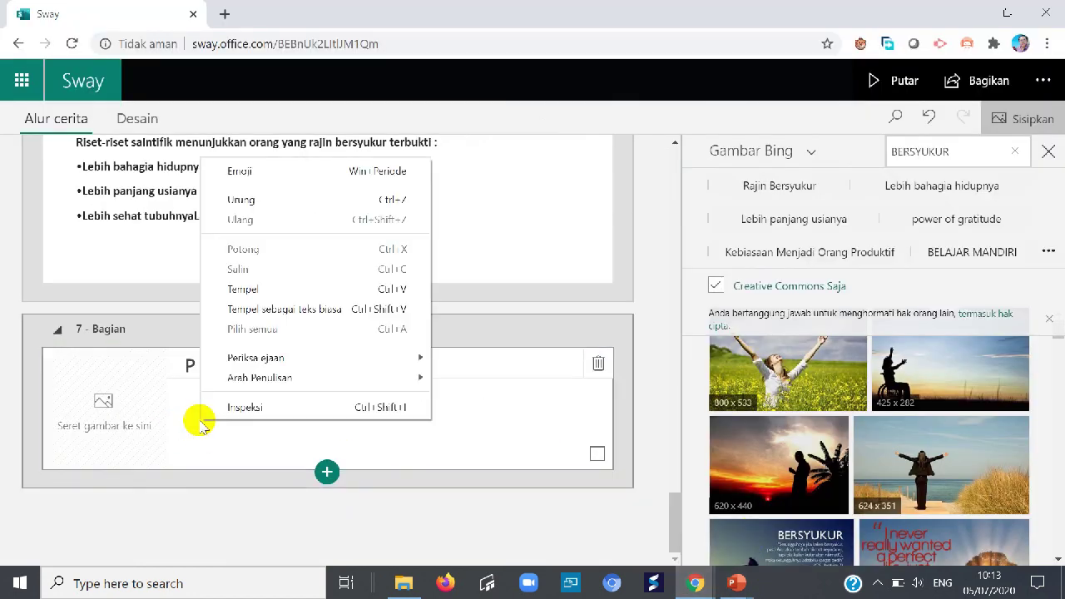
click(265, 287)
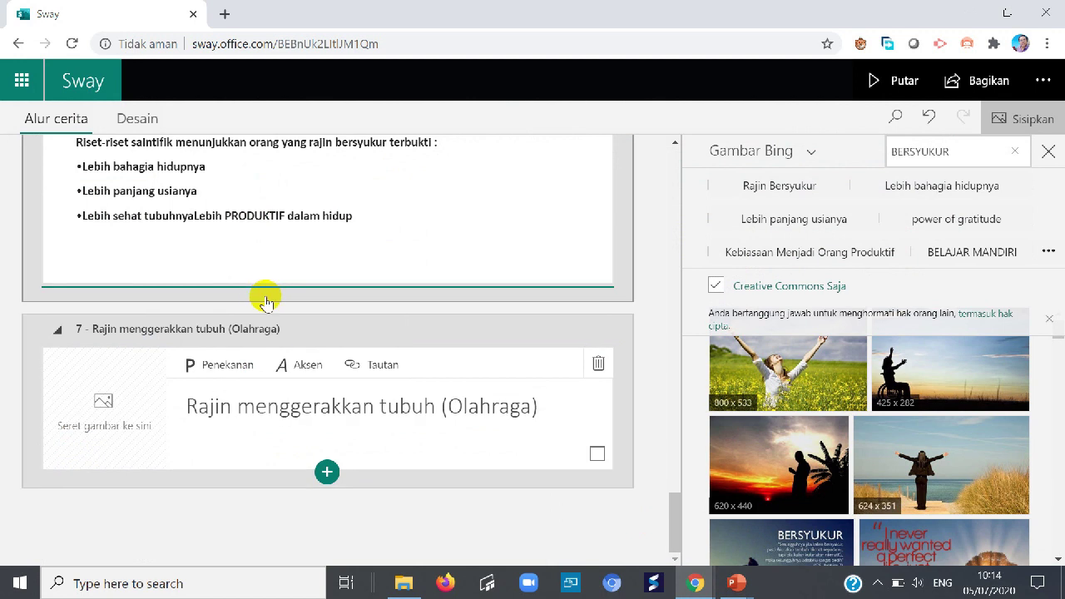
Search Bing images for "RAJIN OLAHRAGA" for section 7's heading card and look through the results
click(148, 400)
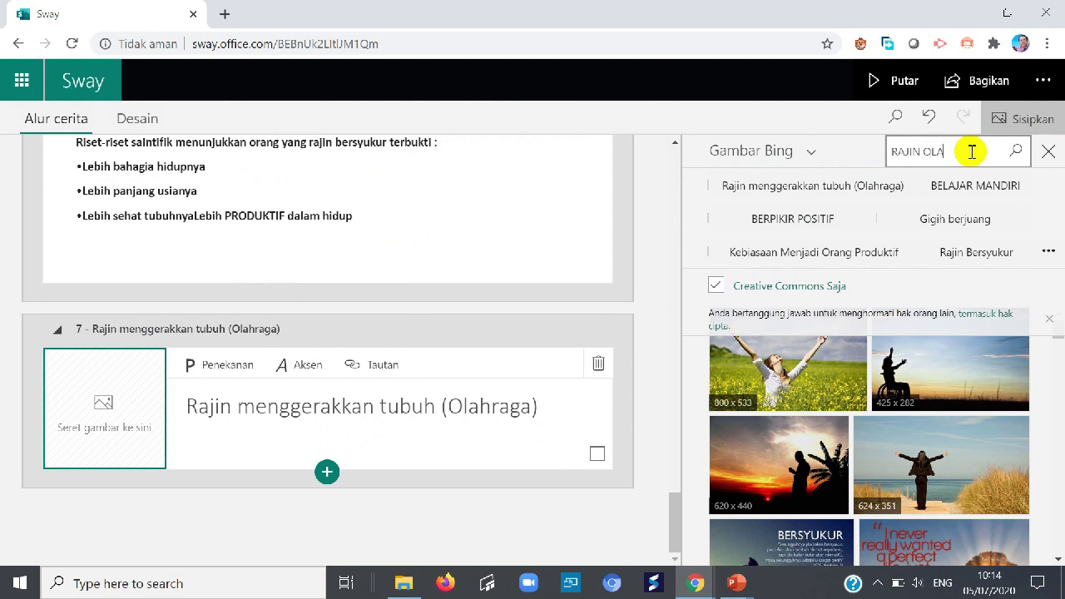
click(1017, 152)
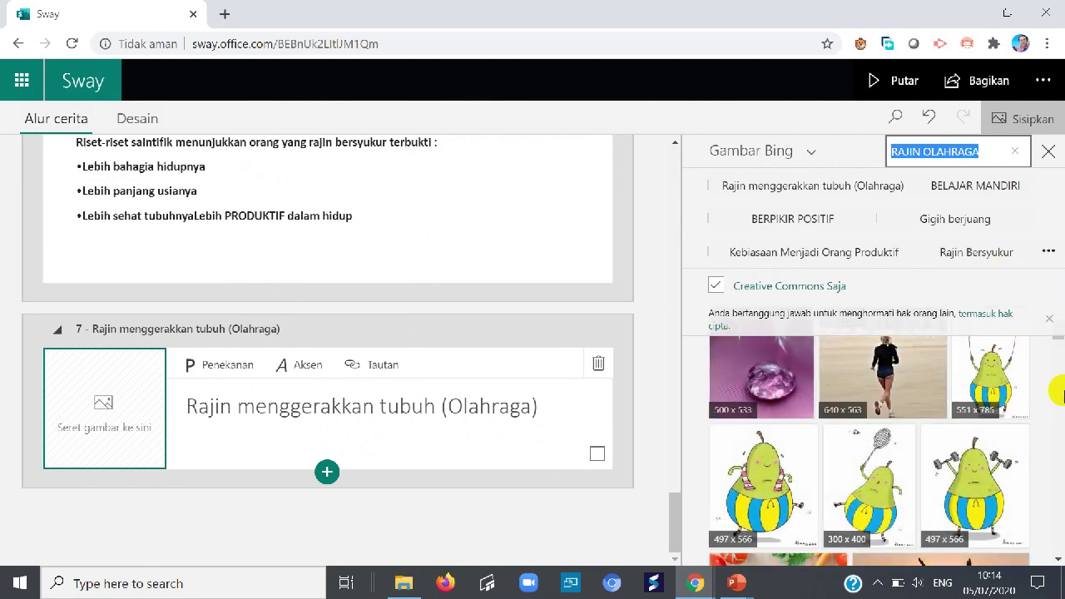
scroll(1027, 432, down, 2)
scroll(1027, 438, down, 10)
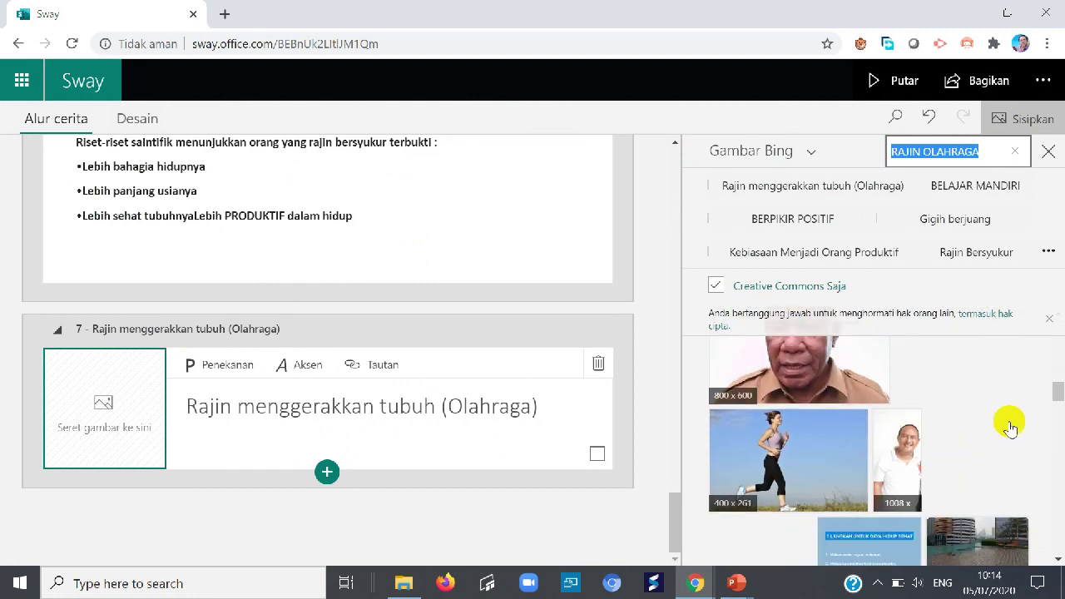
scroll(1010, 430, down, 2)
scroll(1010, 429, up, 3)
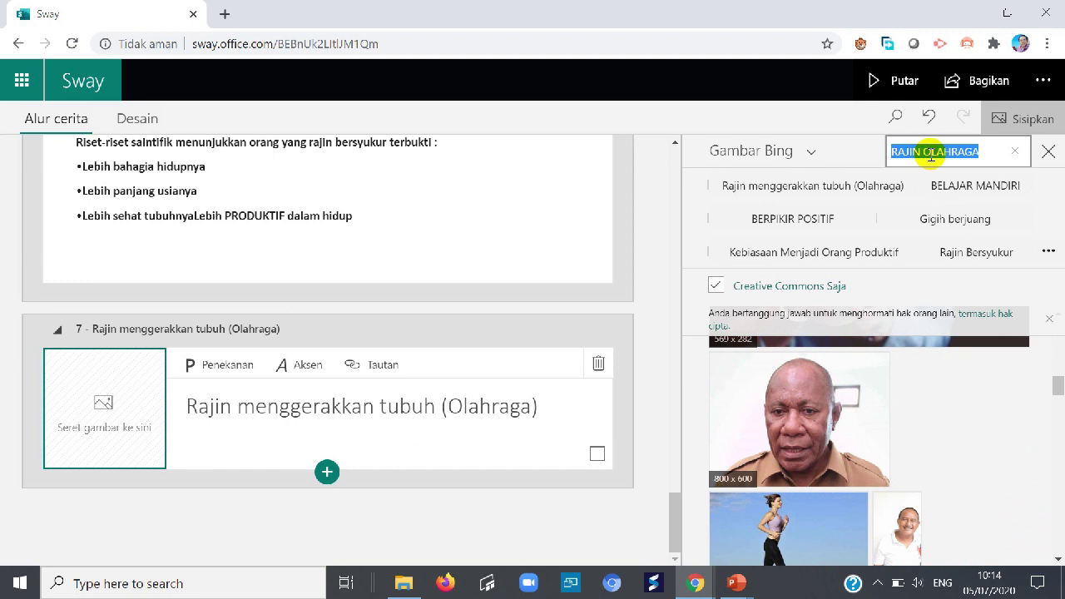
Search Bing images for "OLAHRAGA" and add the photo of the woman in pink and man in black running to section 7's heading card
click(921, 157)
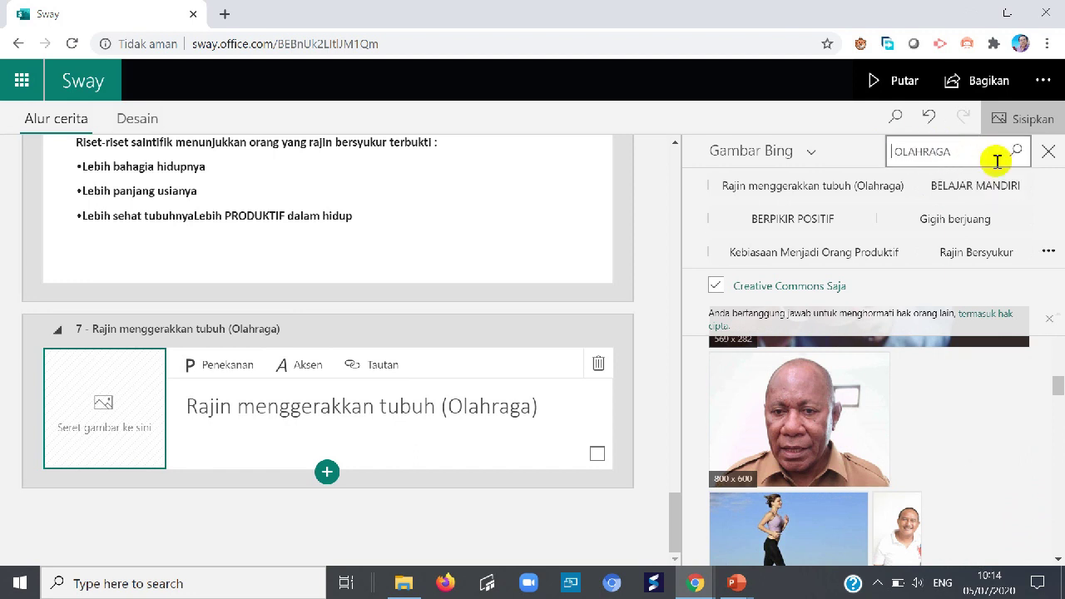
key(Return)
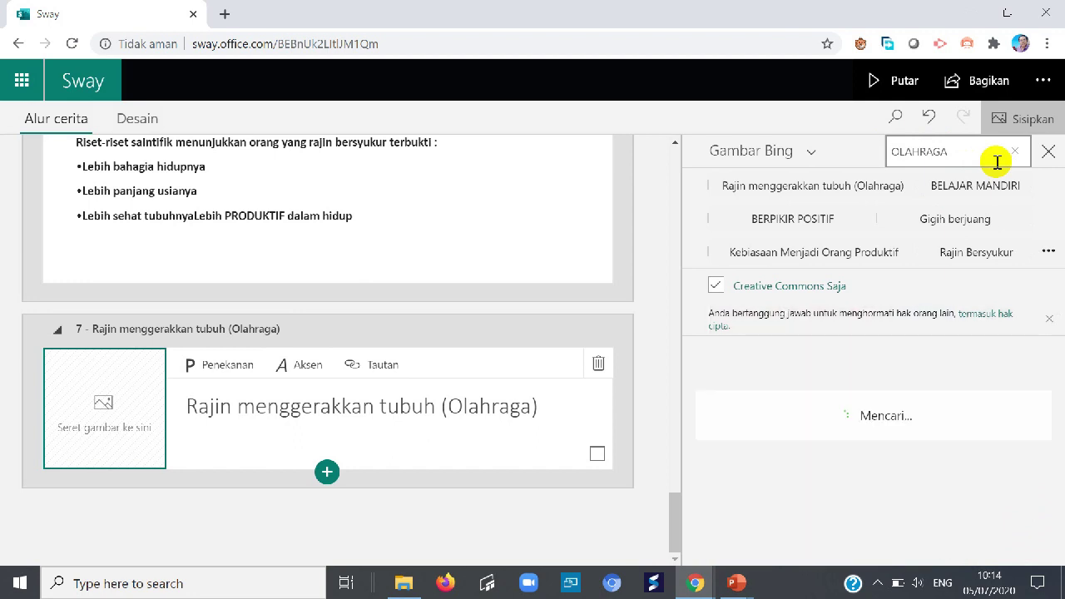
scroll(1050, 364, down, 3)
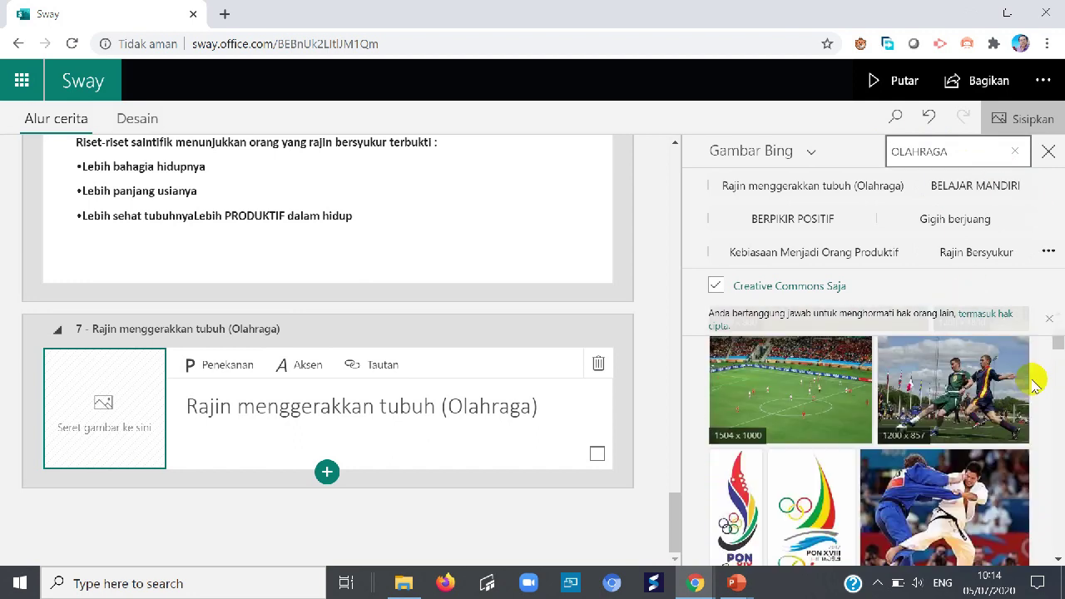
scroll(1029, 383, down, 5)
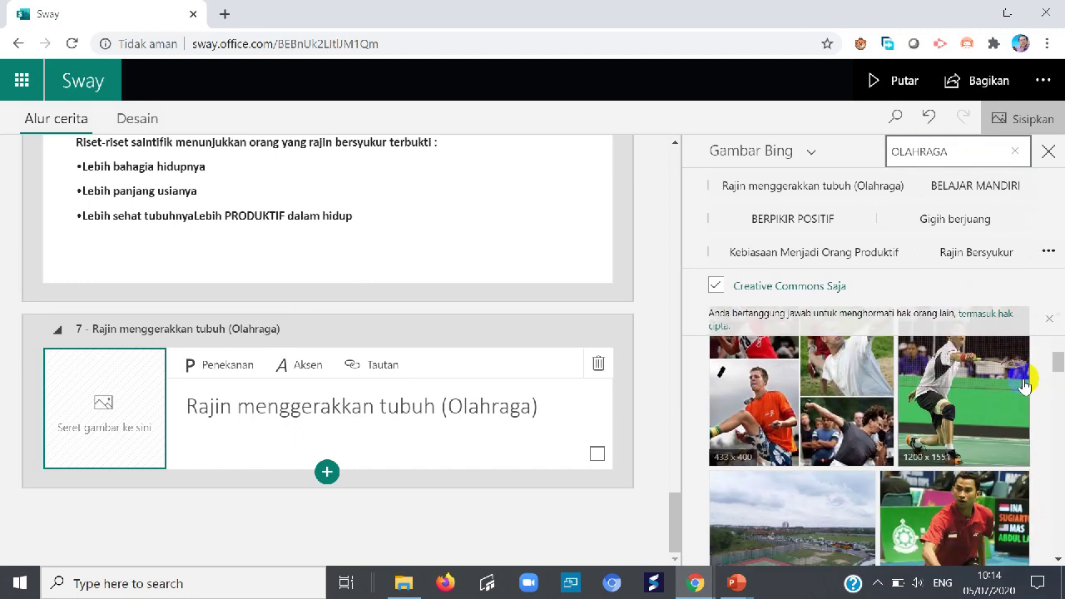
scroll(1024, 384, down, 8)
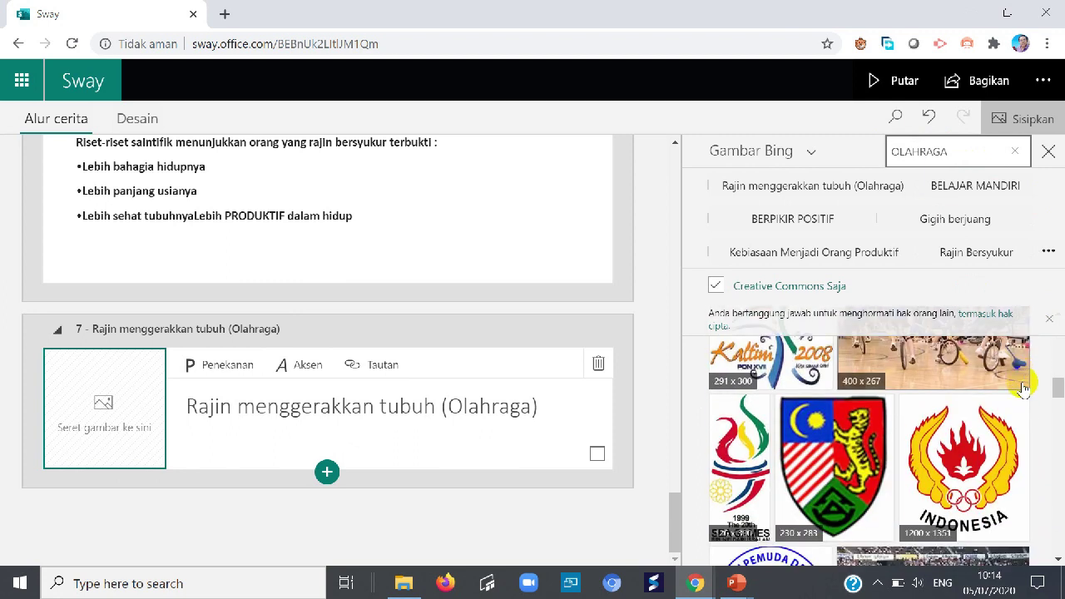
scroll(1023, 399, down, 8)
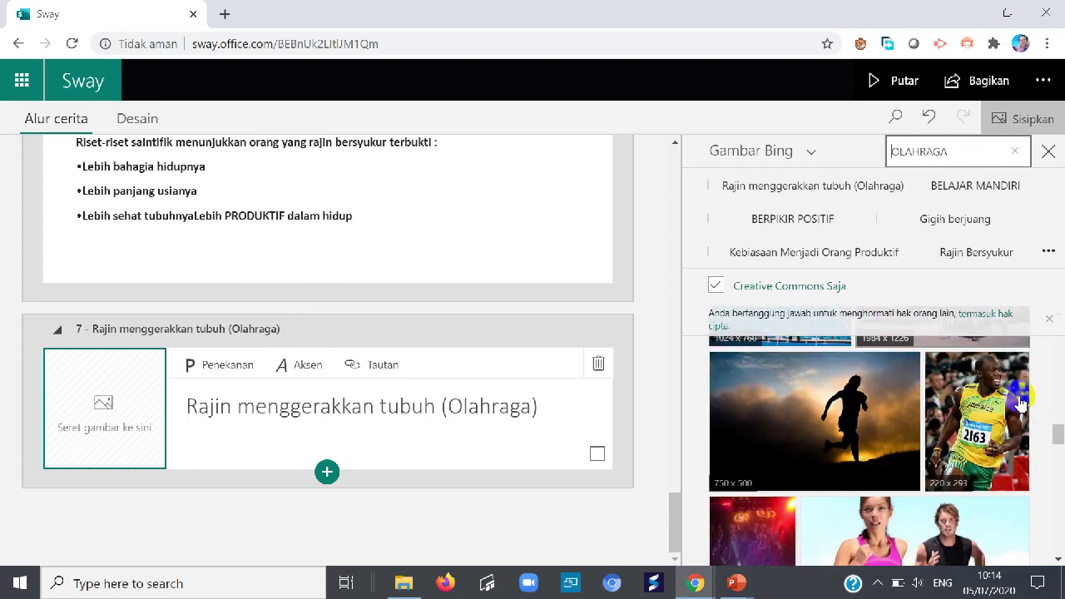
scroll(874, 416, down, 3)
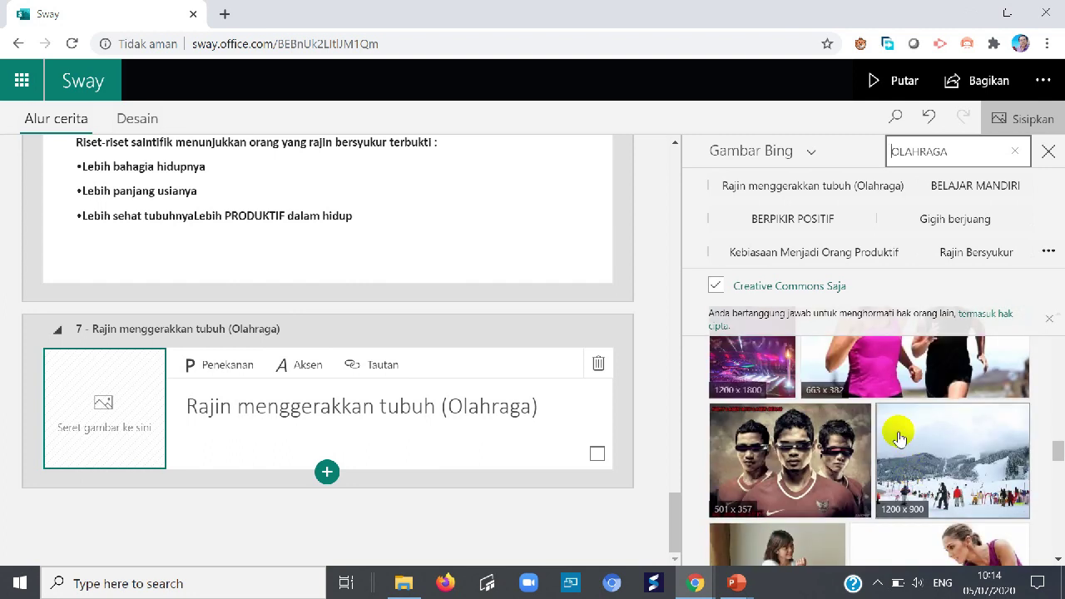
scroll(887, 403, up, 4)
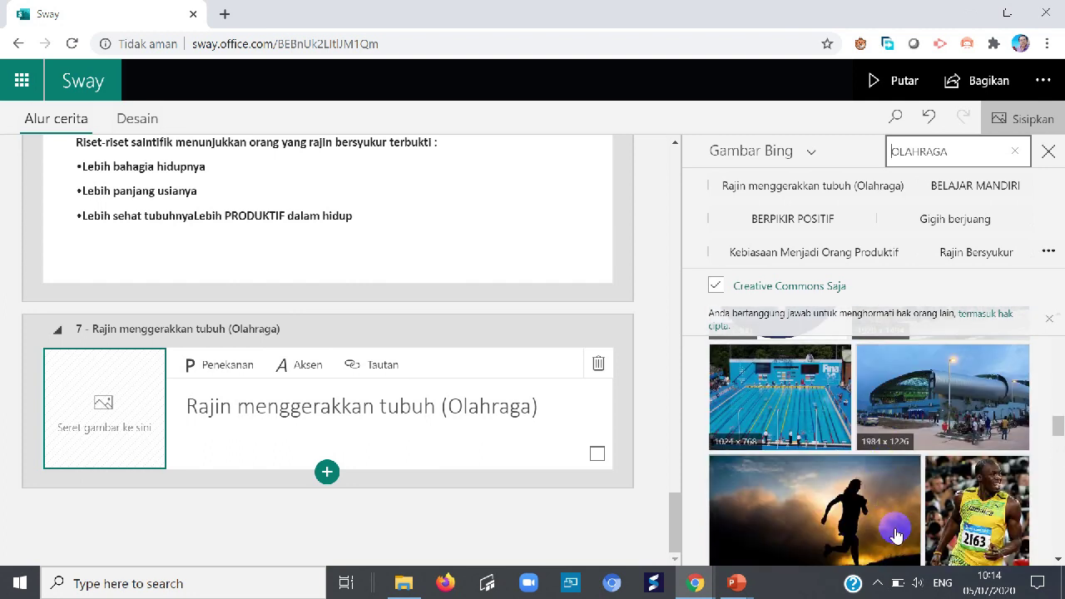
scroll(895, 499, down, 1)
drag(897, 527, 106, 432)
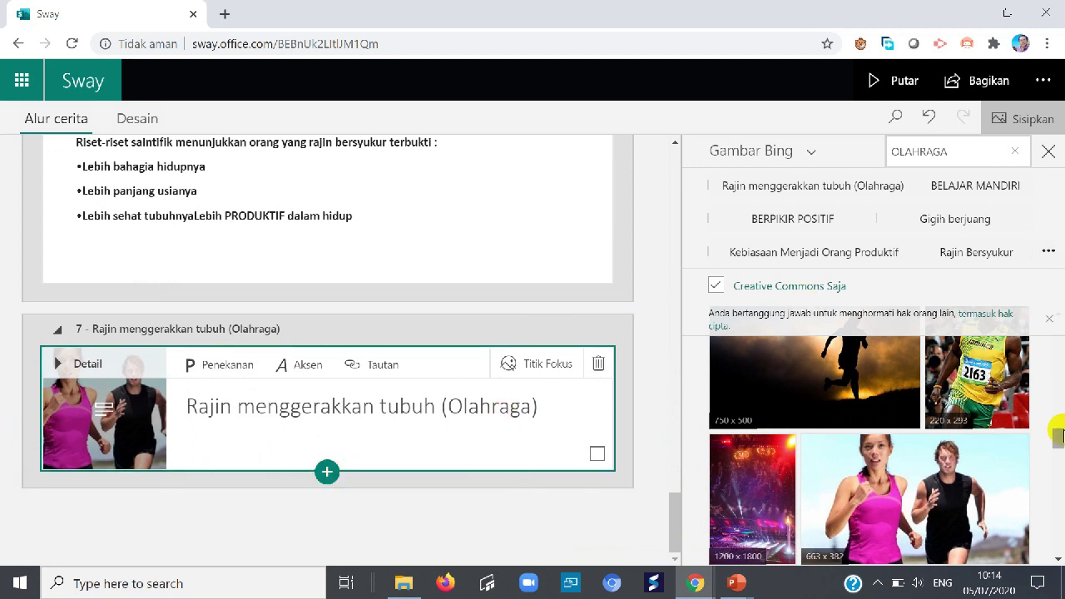
Close the image search and play the Sway to preview it
drag(1058, 435, 1057, 404)
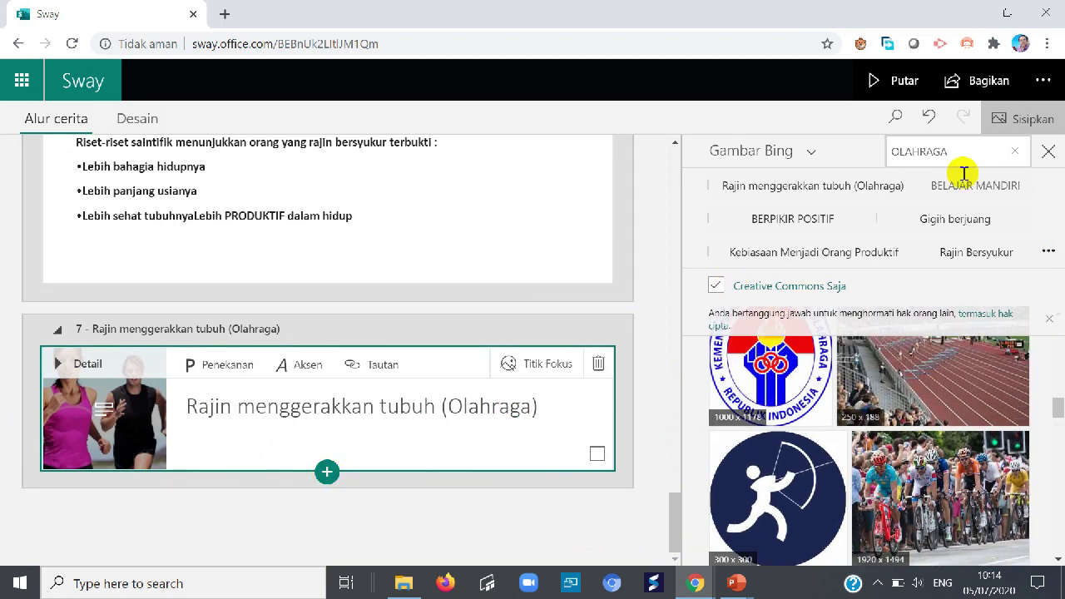
click(1049, 153)
scroll(542, 215, up, 10)
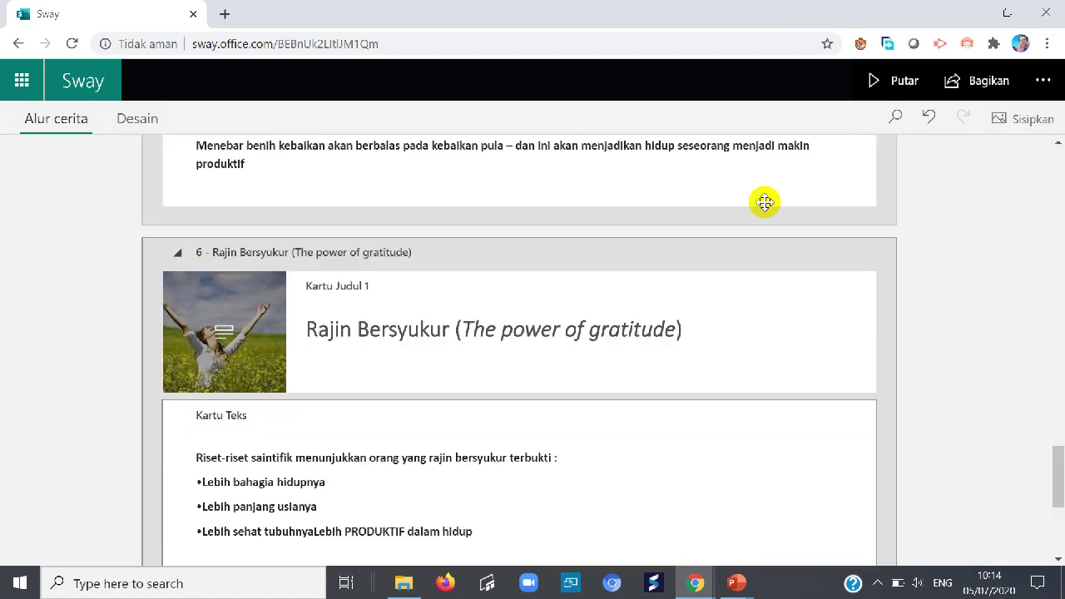
scroll(629, 377, up, 3)
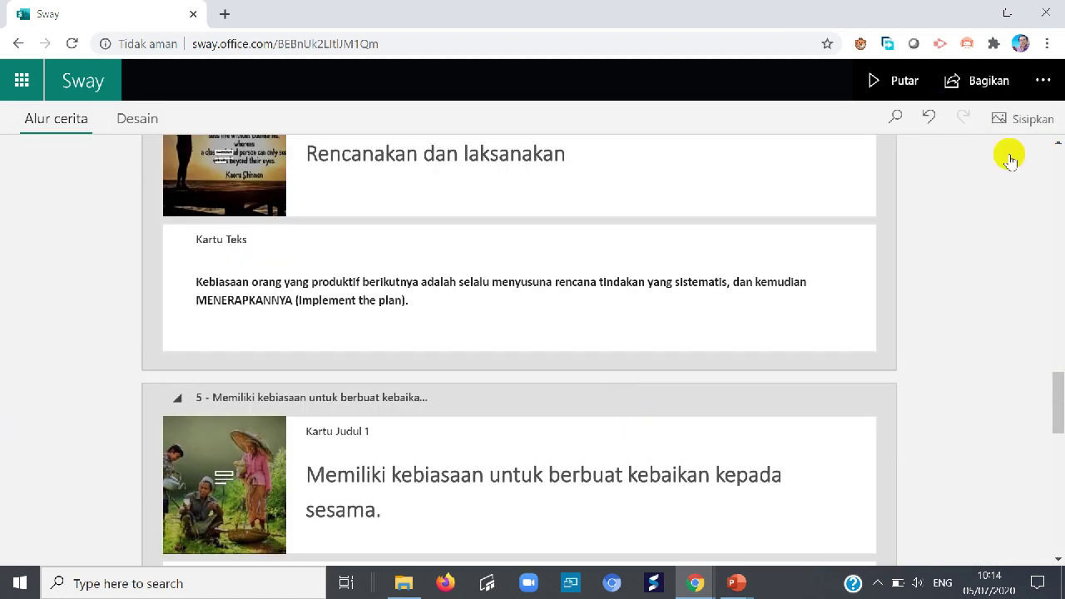
scroll(756, 300, up, 3)
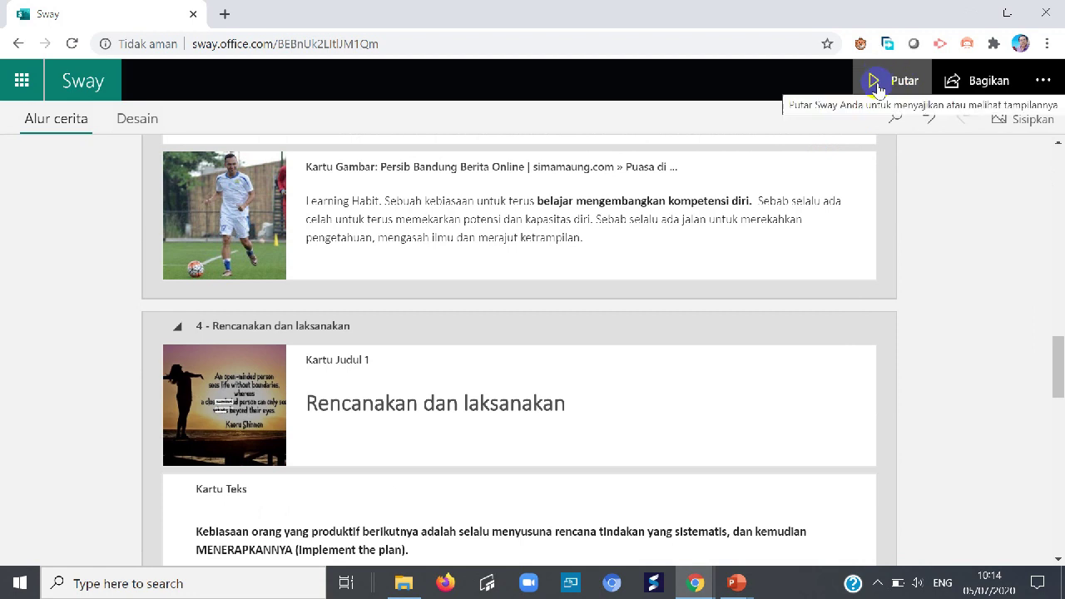
drag(1056, 370, 1058, 149)
click(873, 82)
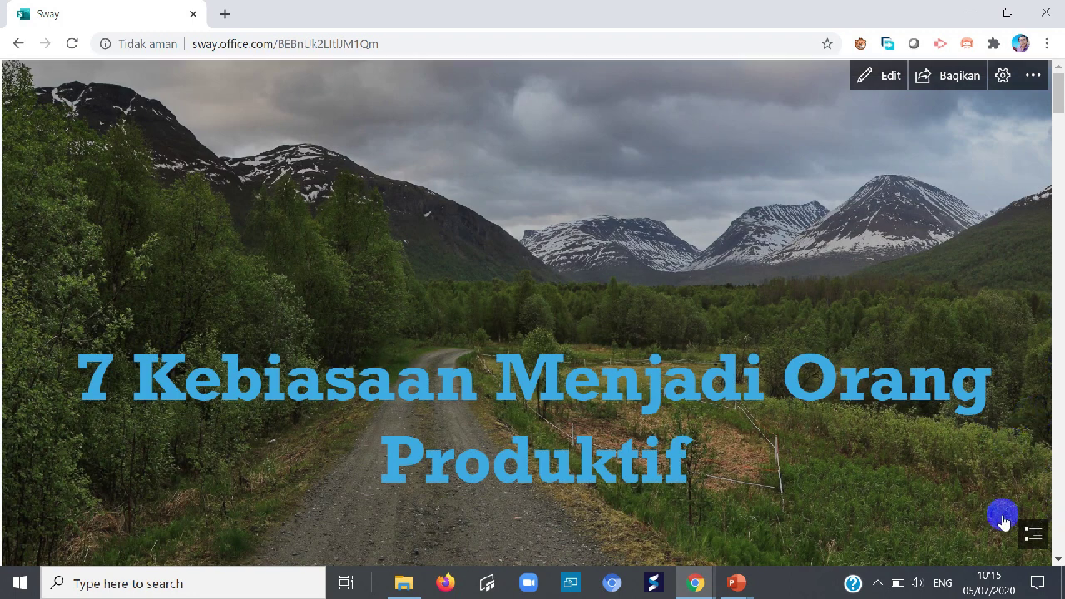
Review the played Sway from the title through the BERPIKIR POSITIF and Gigih berjuang sections
click(869, 463)
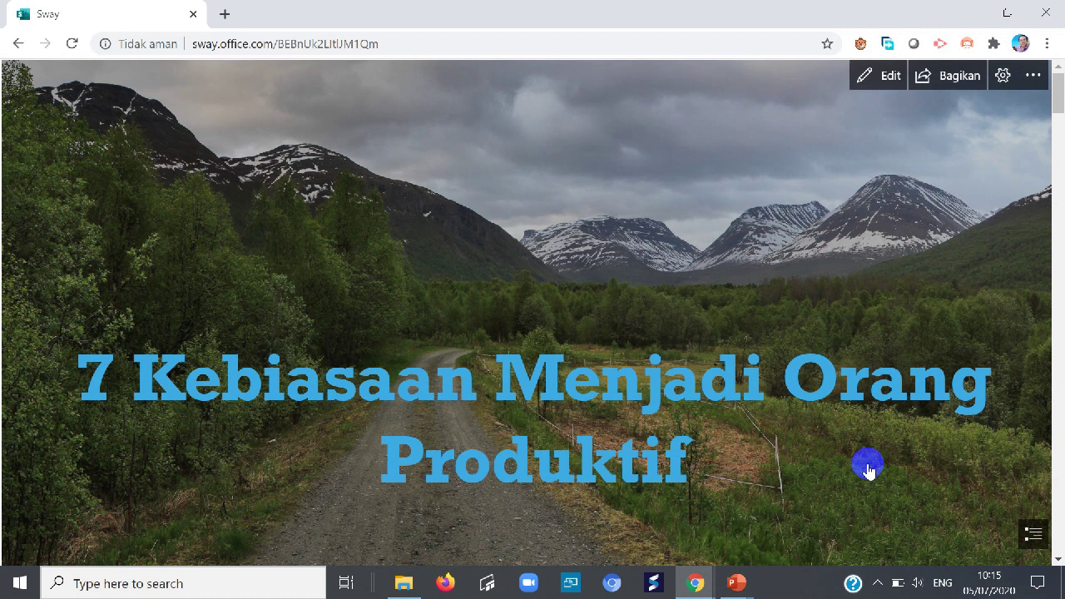
scroll(872, 466, down, 2)
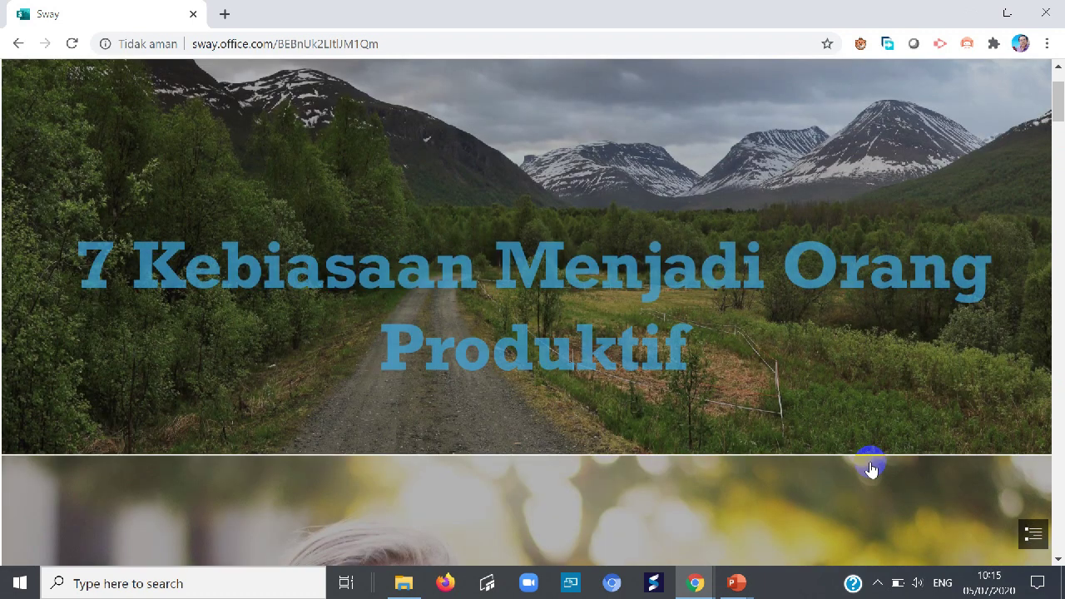
scroll(872, 466, down, 3)
scroll(870, 472, down, 2)
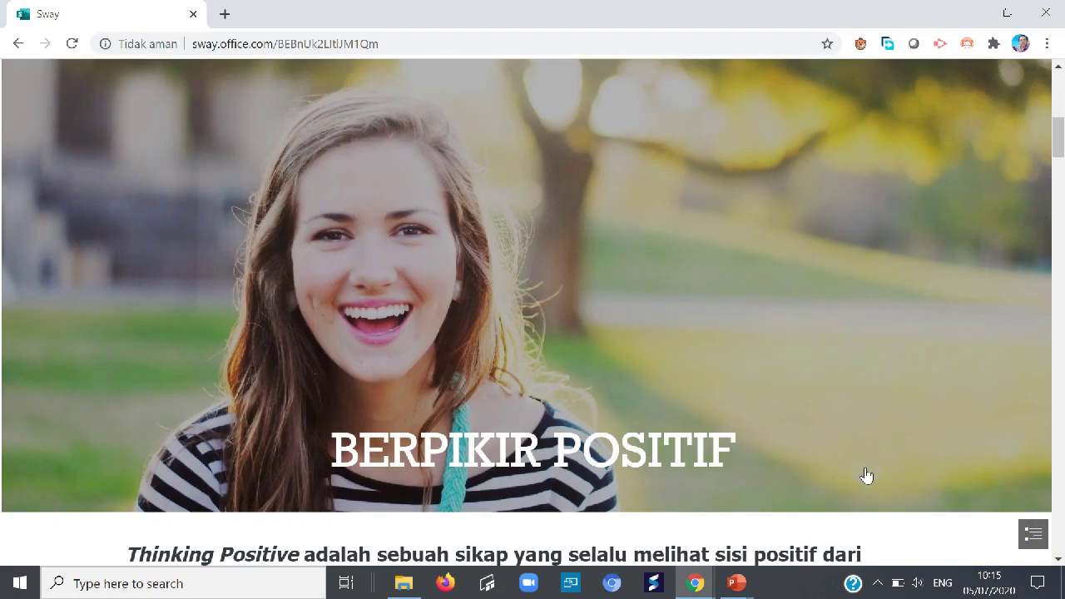
scroll(865, 475, down, 1)
scroll(657, 441, down, 1)
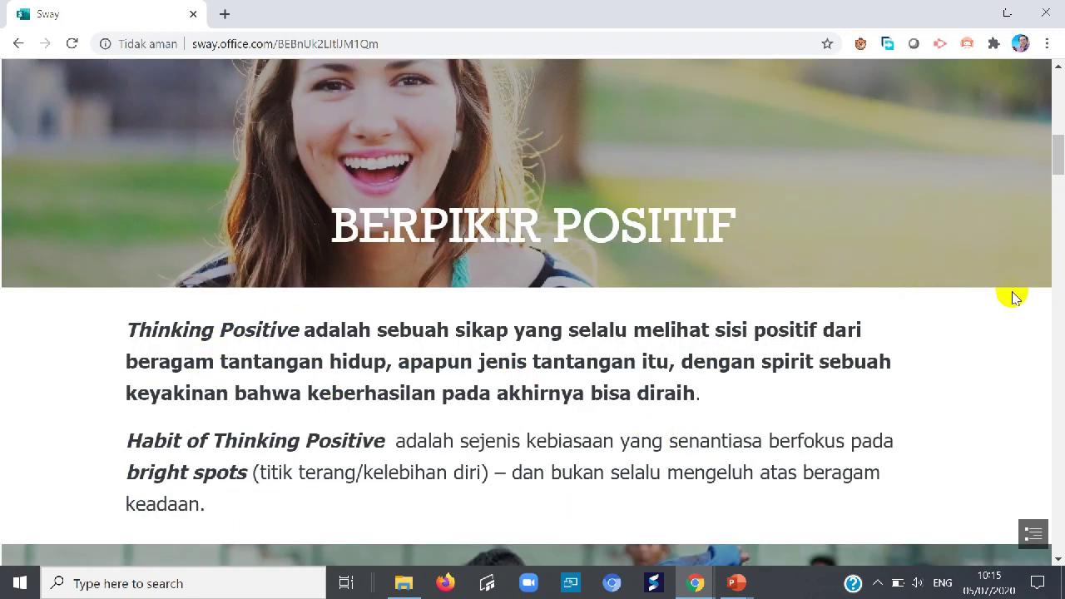
scroll(541, 404, down, 3)
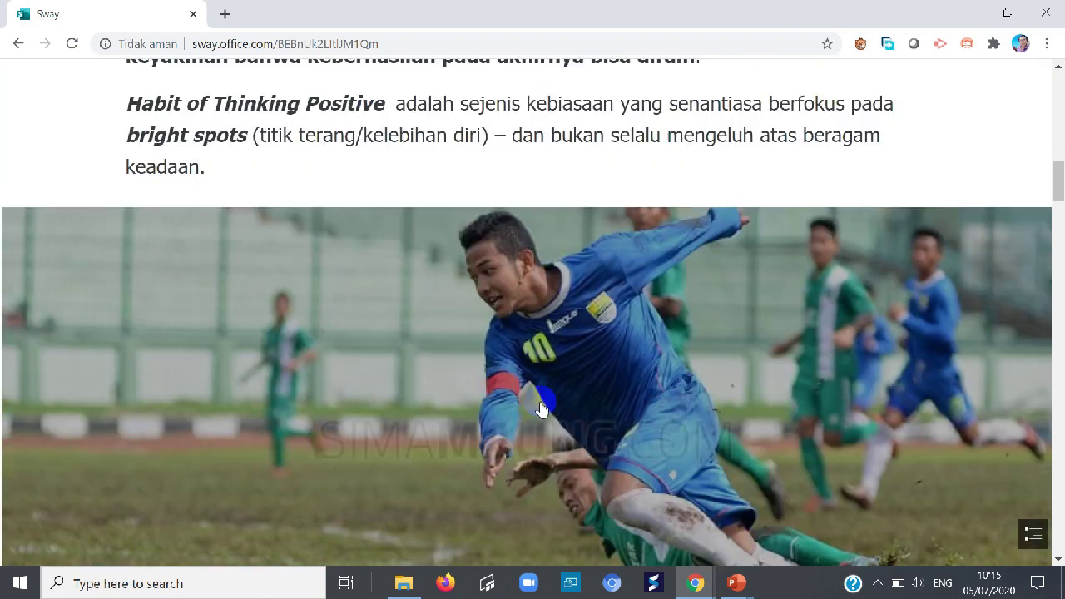
scroll(539, 404, down, 2)
scroll(605, 337, up, 3)
scroll(605, 337, up, 4)
scroll(569, 457, down, 6)
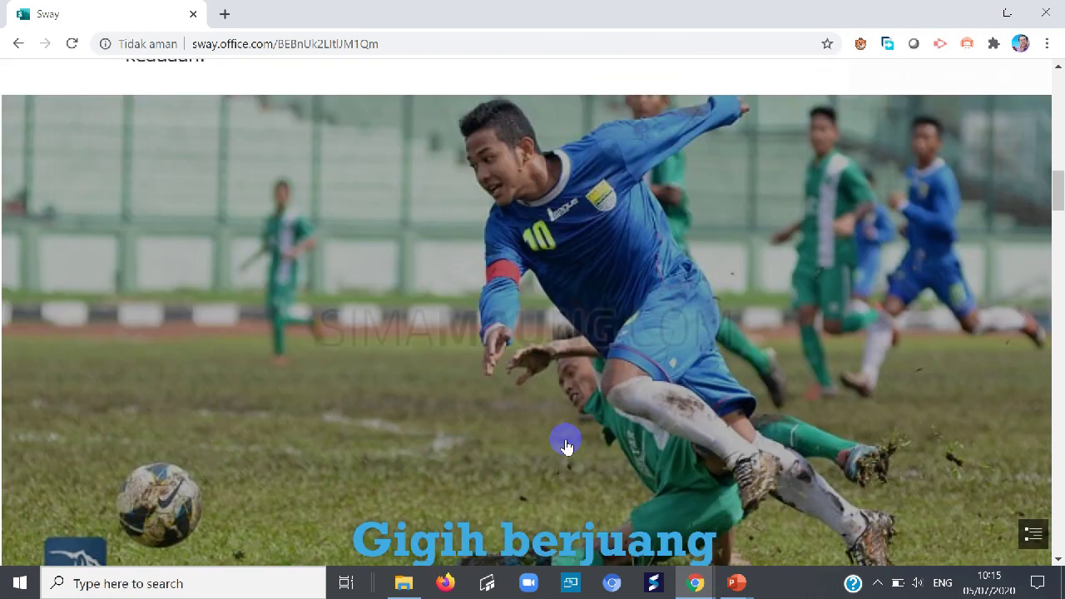
scroll(565, 447, down, 3)
scroll(564, 446, down, 6)
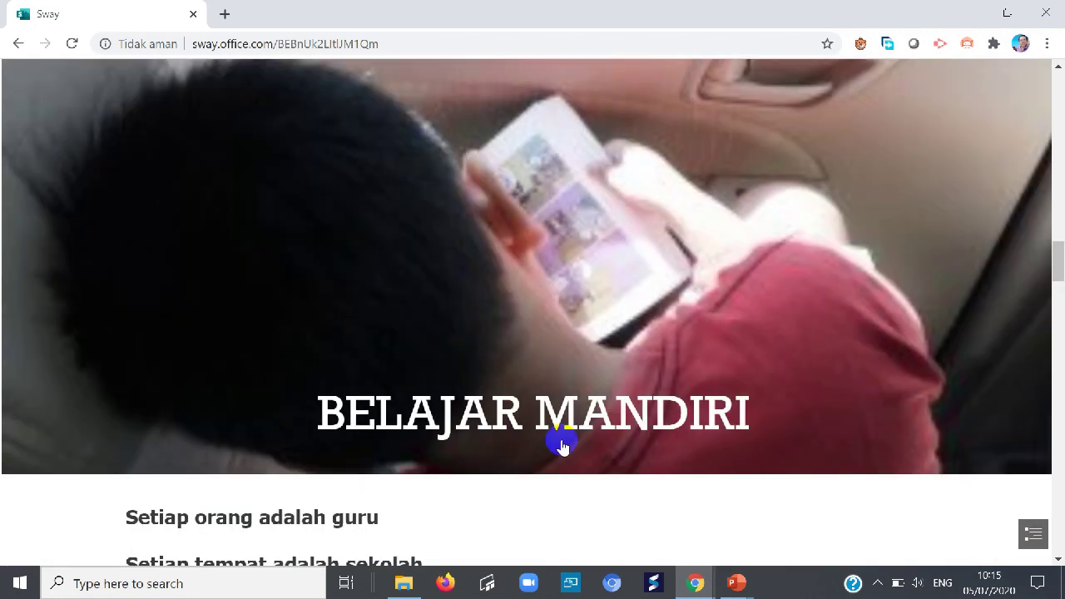
Review the played Sway's BELAJAR MANDIRI, Rencanakan dan laksanakan and Memiliki kebiasaan untuk berbuat kebaikan kepada sesama sections
scroll(671, 321, down, 2)
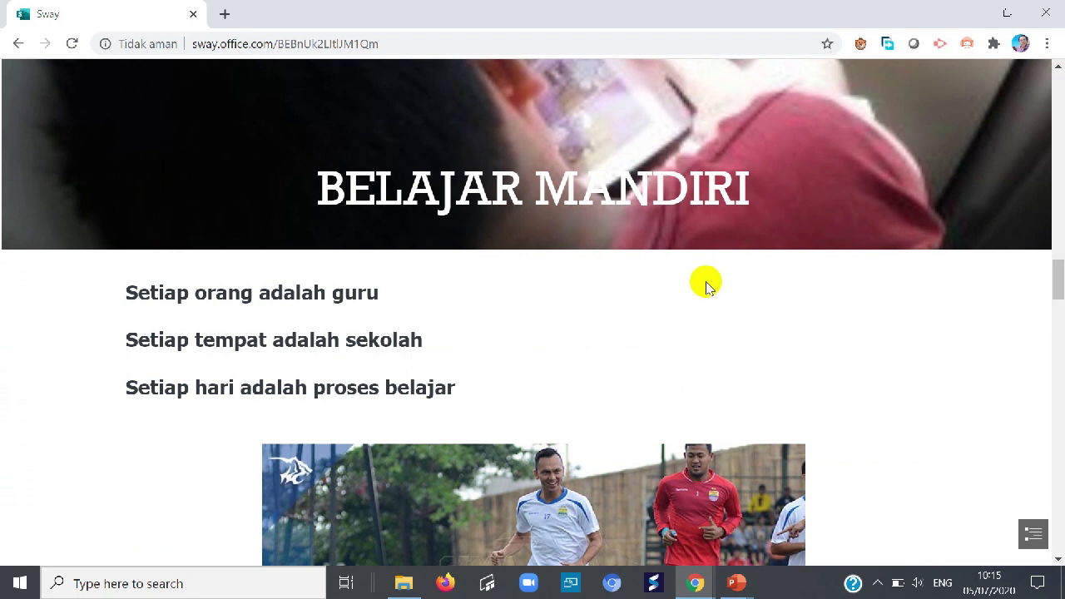
scroll(706, 285, down, 2)
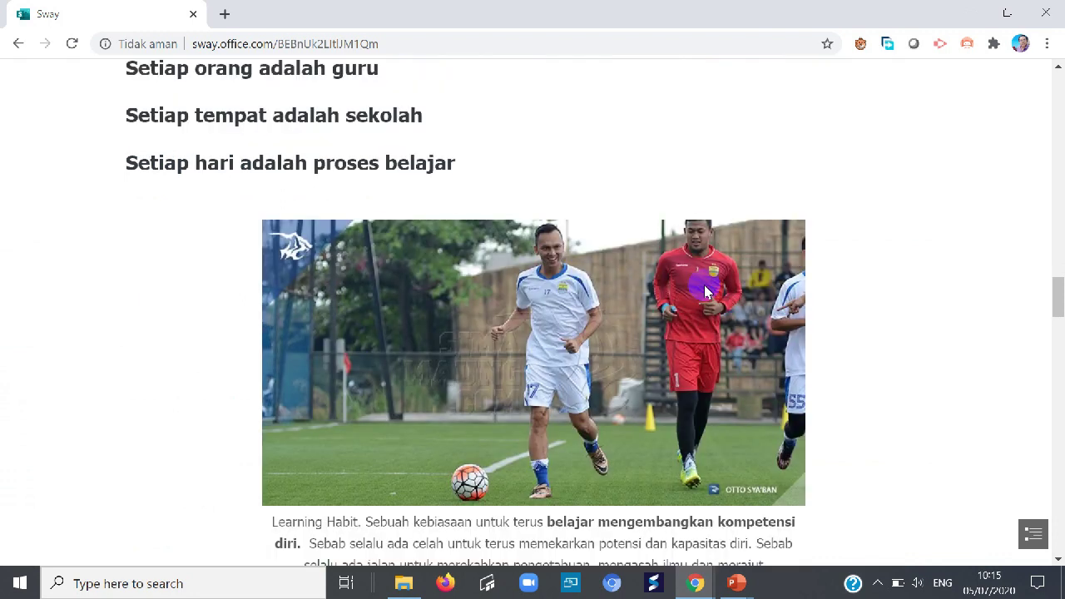
scroll(704, 296, down, 1)
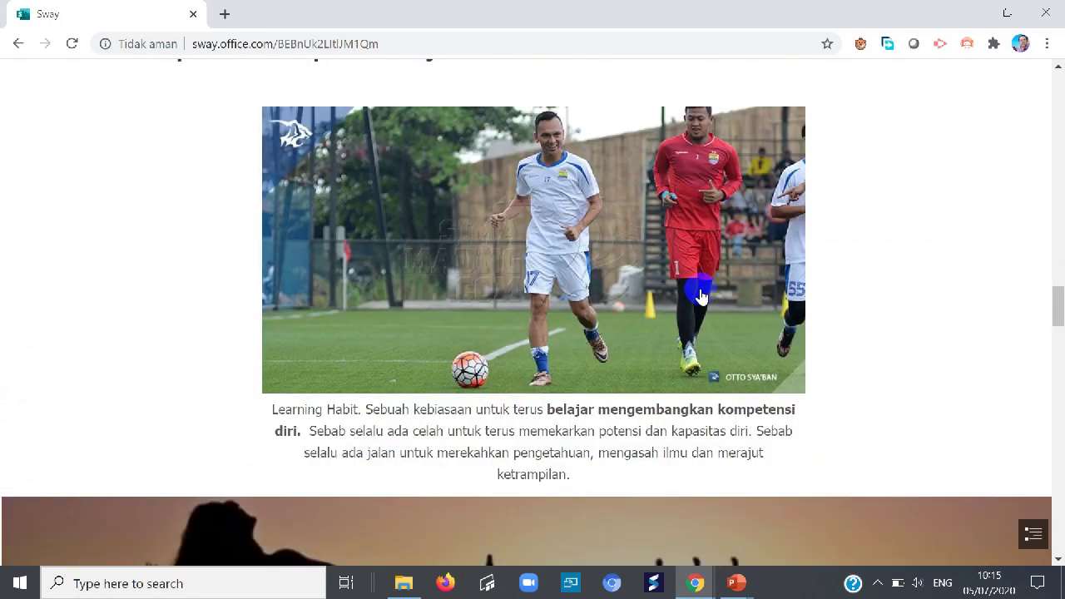
scroll(699, 299, down, 4)
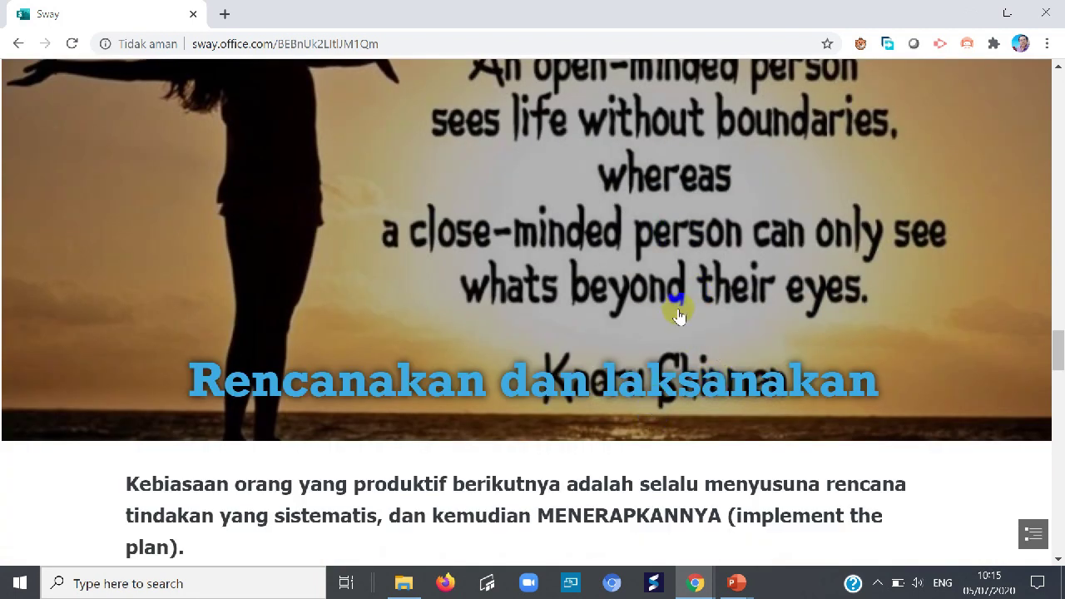
scroll(677, 309, down, 3)
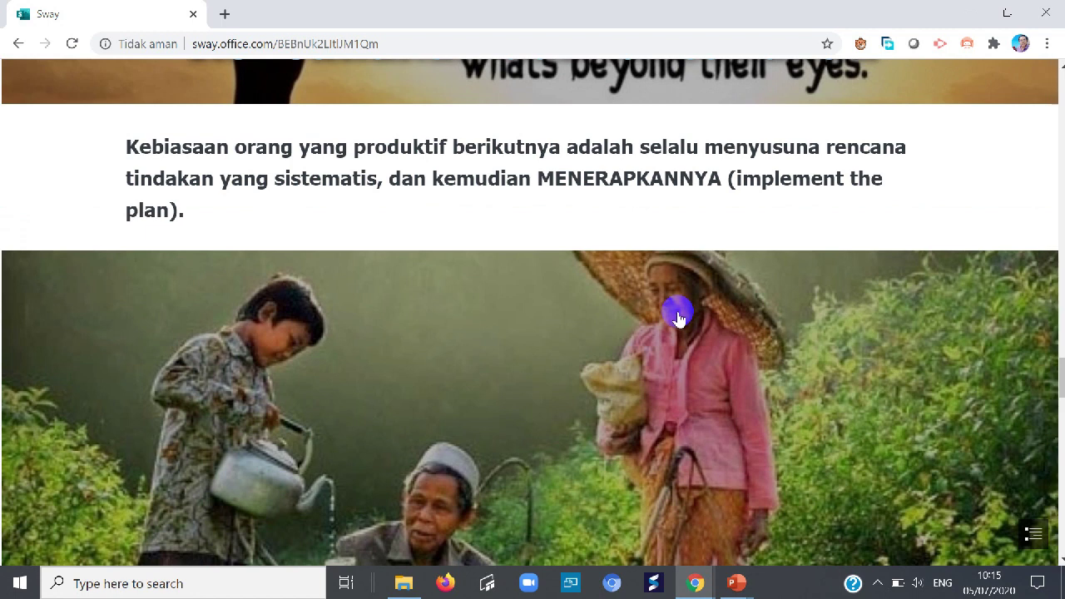
scroll(678, 317, down, 2)
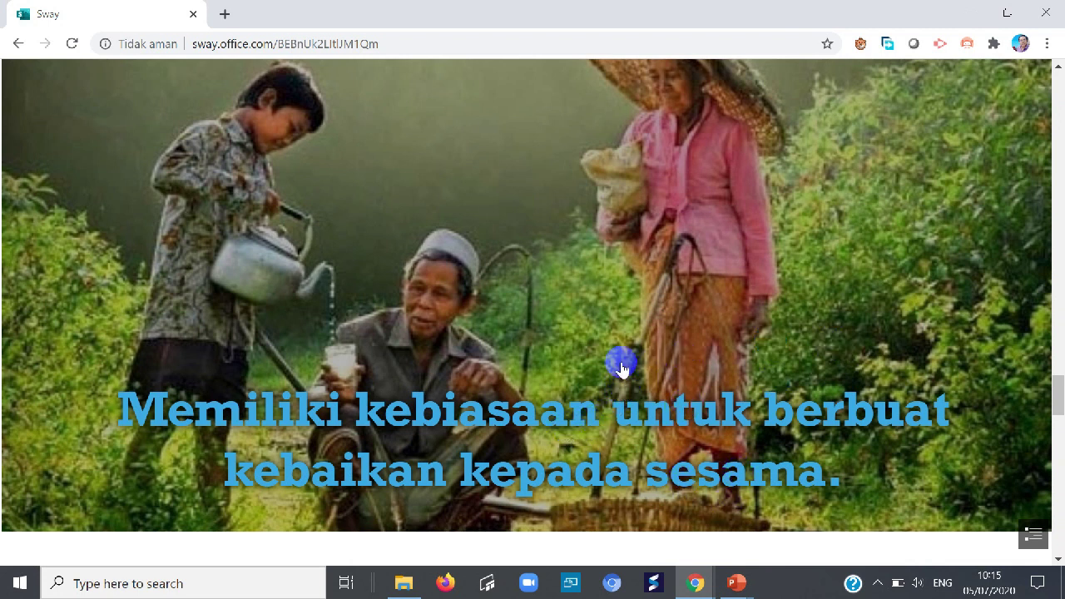
scroll(626, 366, down, 3)
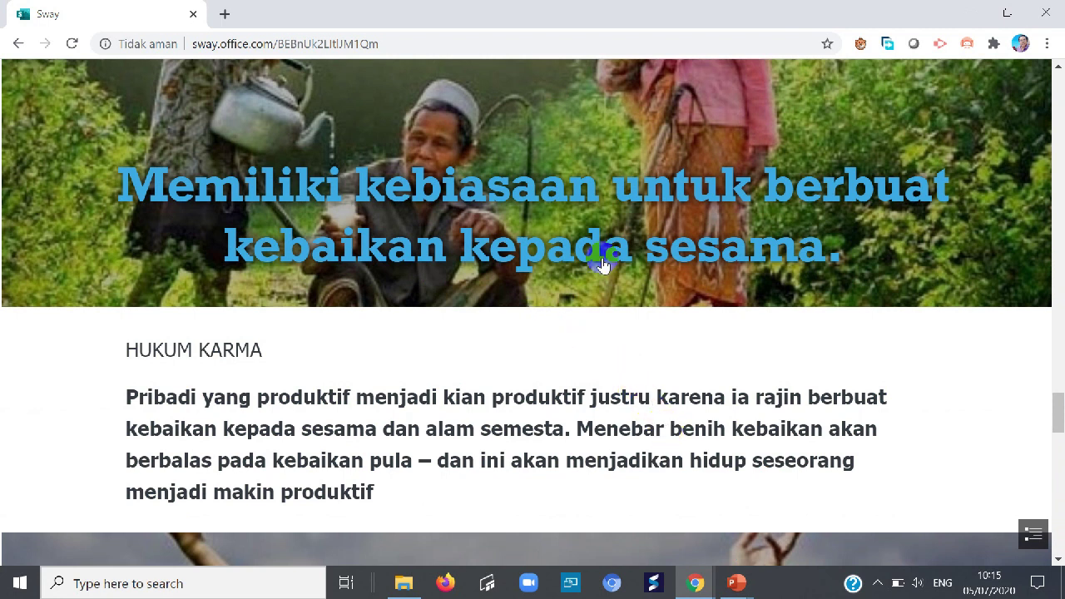
scroll(532, 352, up, 10)
scroll(542, 367, down, 17)
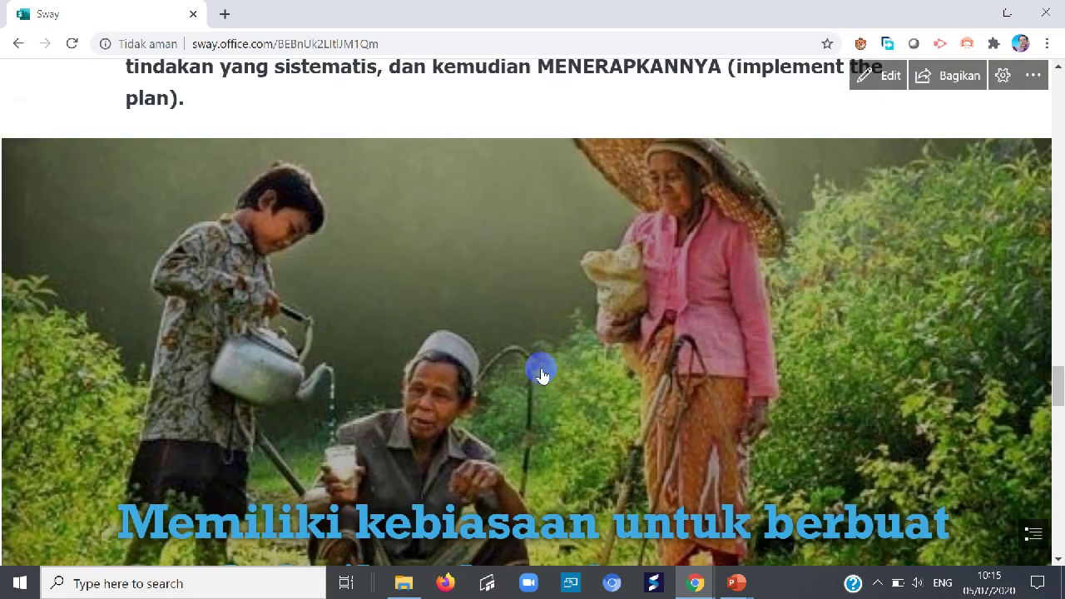
Review the Rajin Bersyukur and Rajin menggerakkan tubuh (Olahraga) sections to the end of the Sway and return to the title
scroll(542, 375, up, 3)
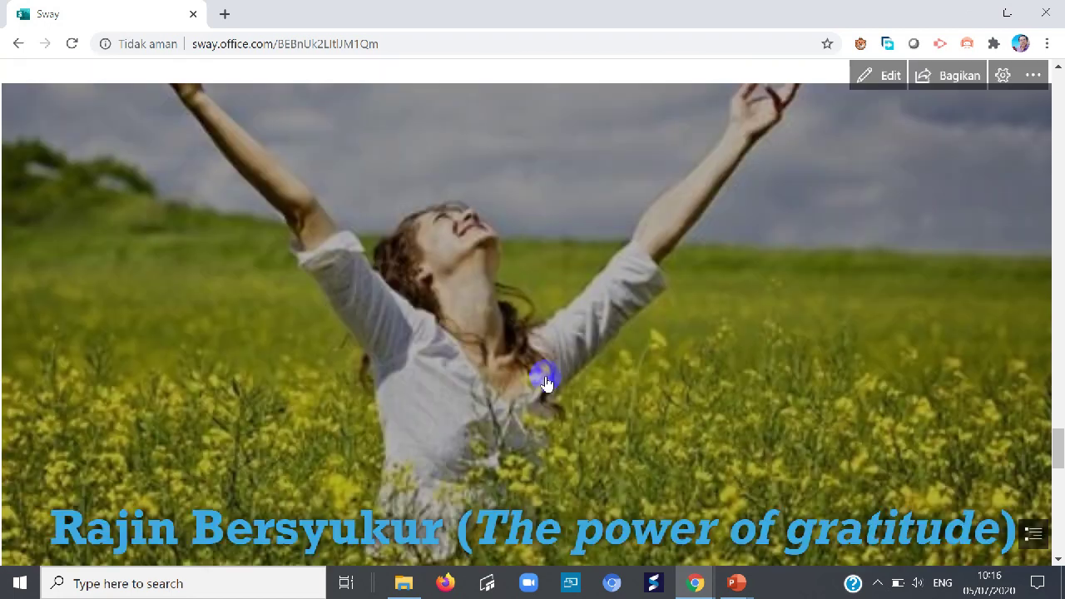
scroll(543, 376, down, 3)
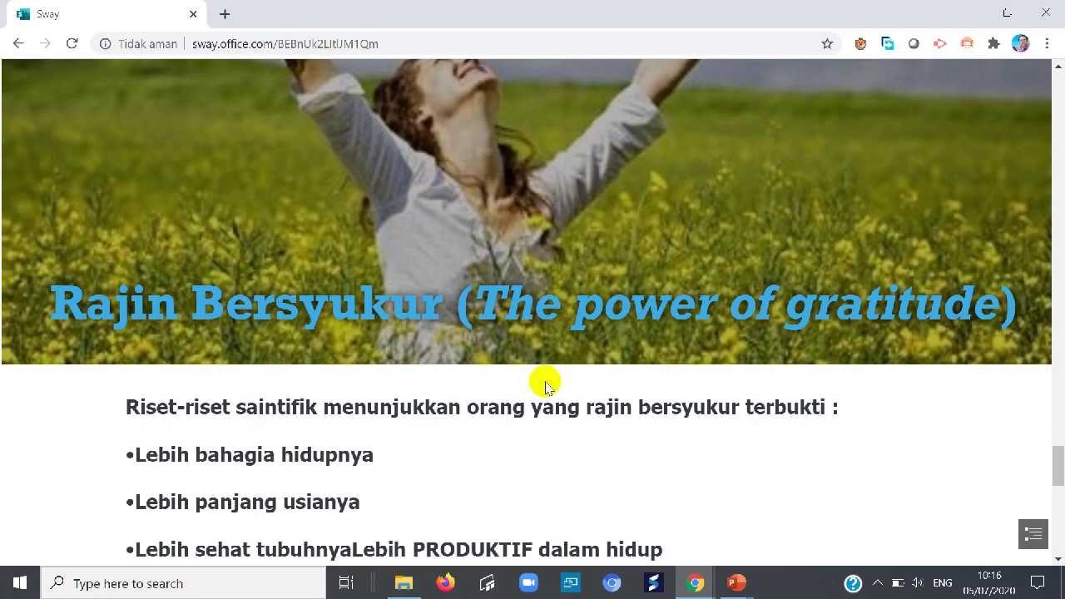
scroll(546, 386, down, 1)
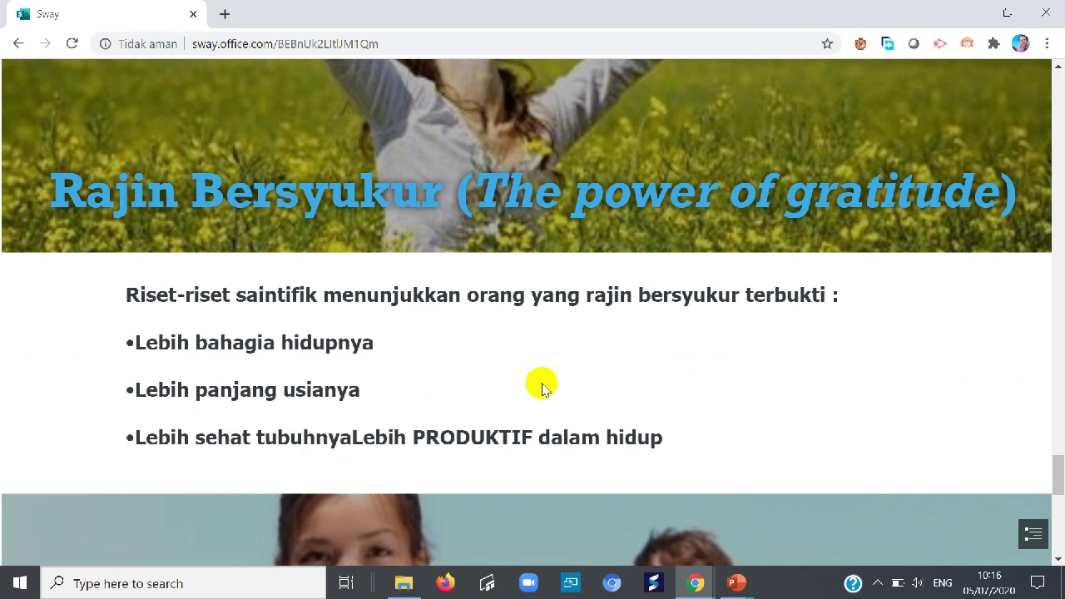
scroll(566, 334, down, 2)
scroll(561, 329, up, 3)
scroll(558, 324, down, 1)
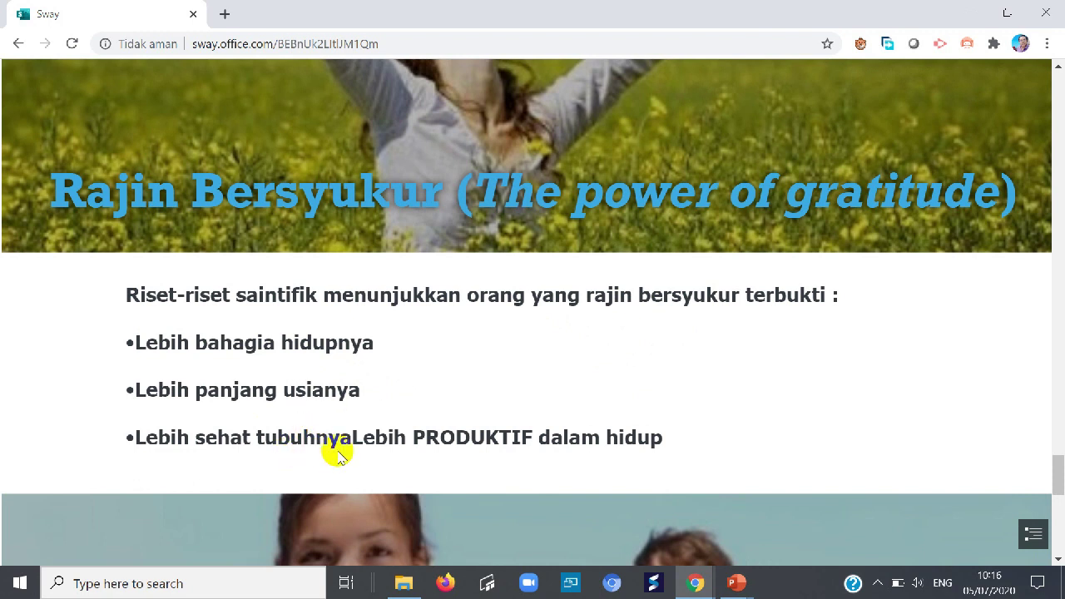
scroll(404, 447, down, 3)
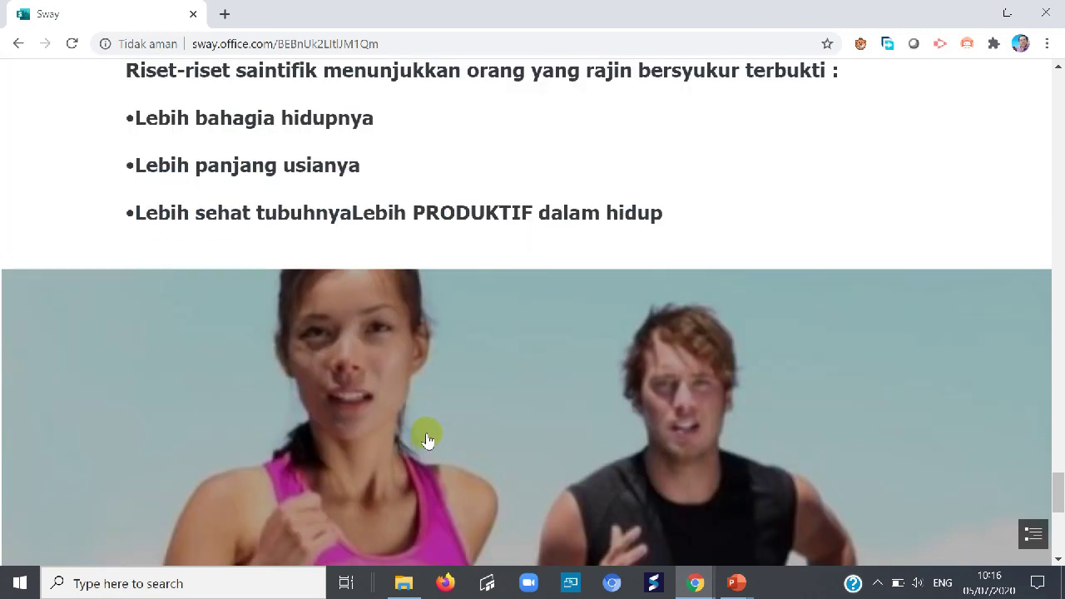
scroll(427, 444, down, 5)
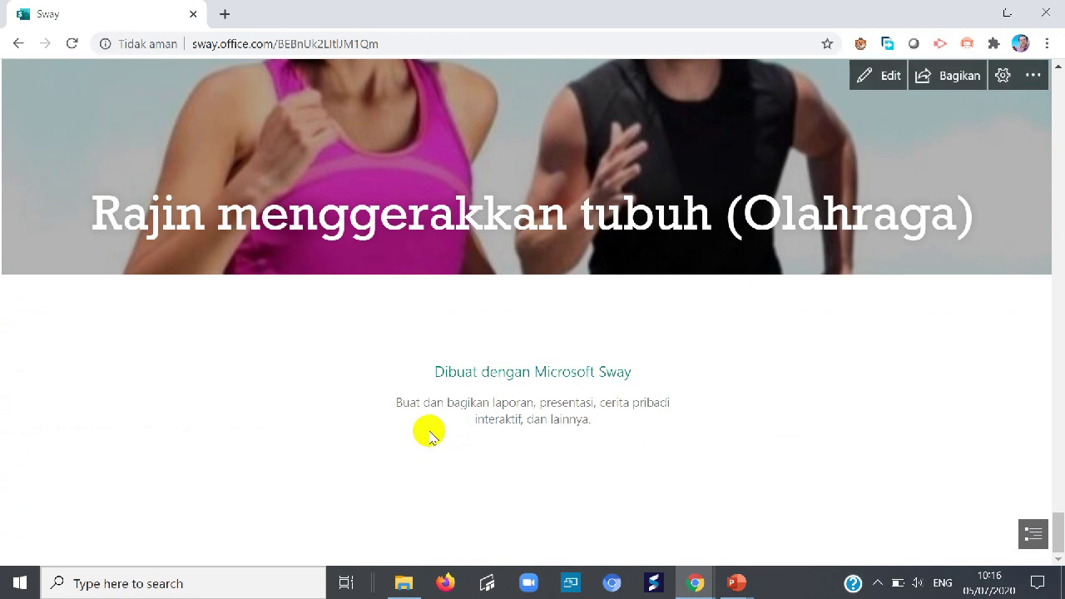
scroll(423, 433, up, 10)
scroll(416, 429, up, 20)
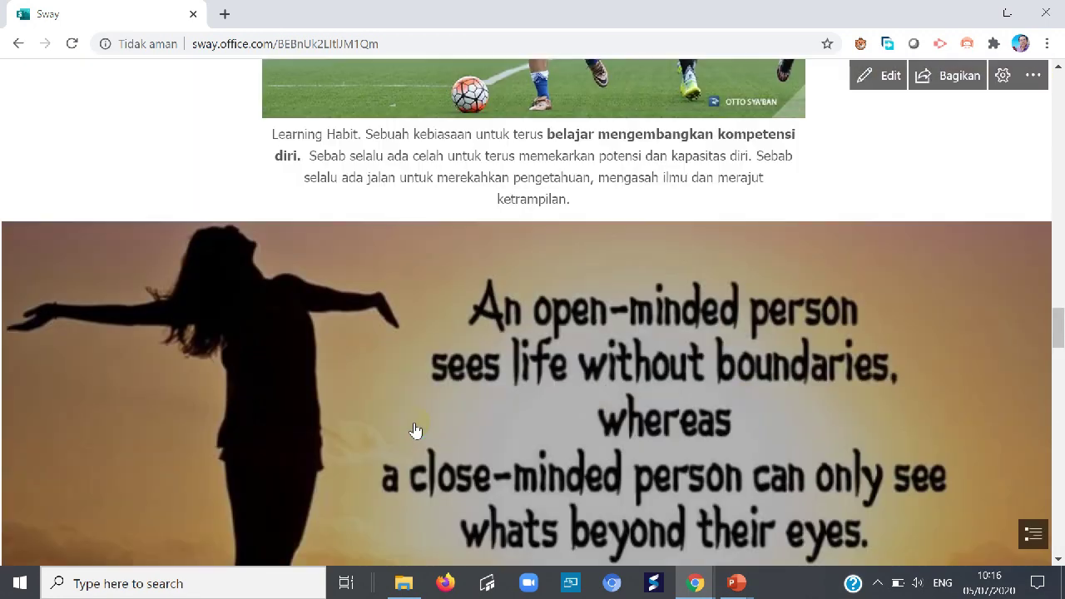
scroll(415, 429, up, 10)
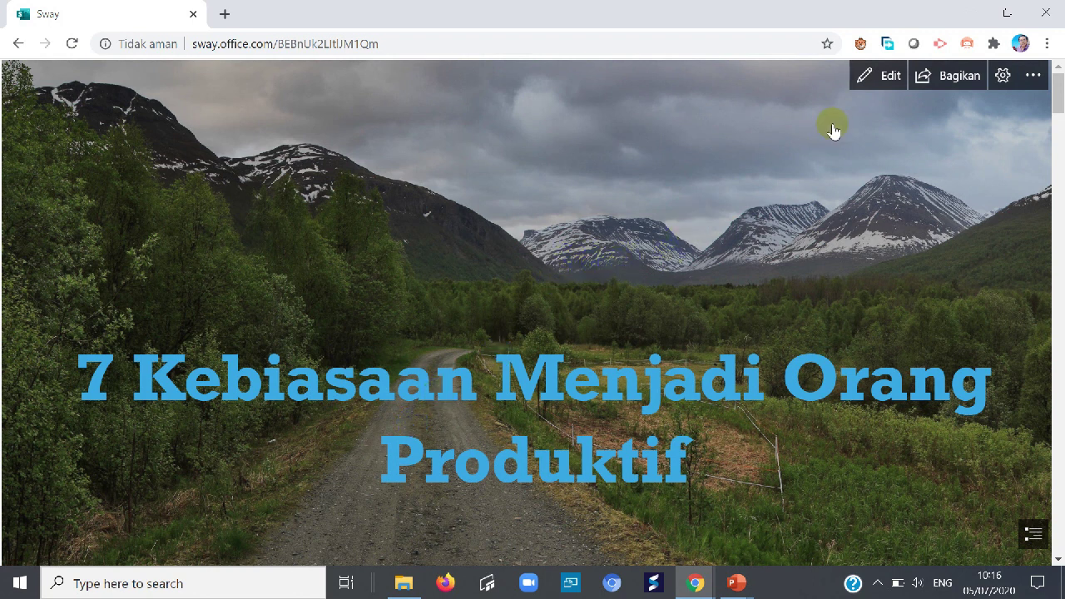
Copy the Sway's view-only share link and open it in a new browser tab
click(926, 77)
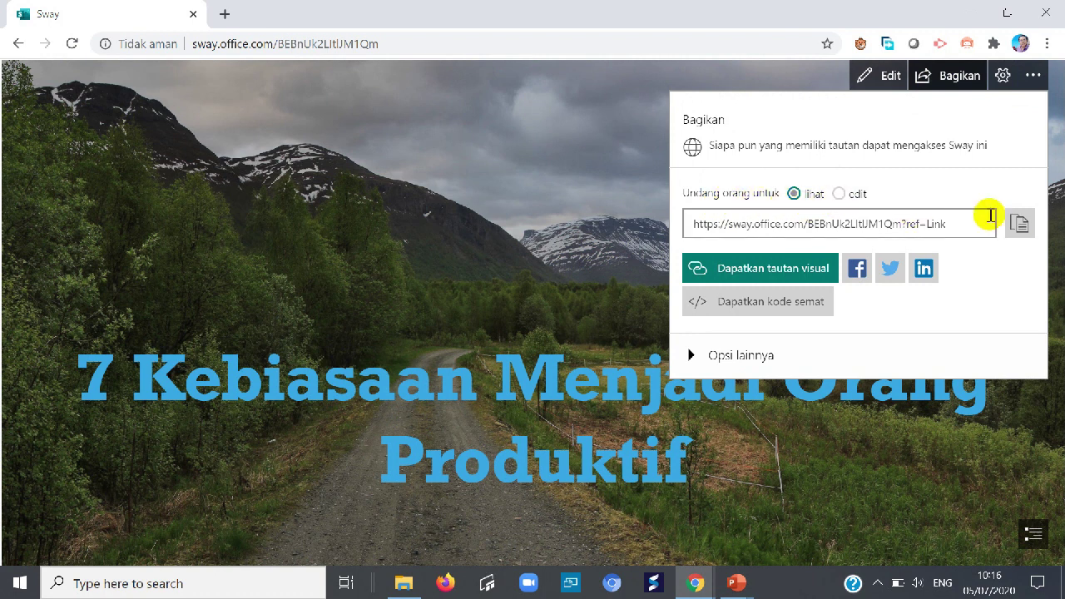
click(1019, 225)
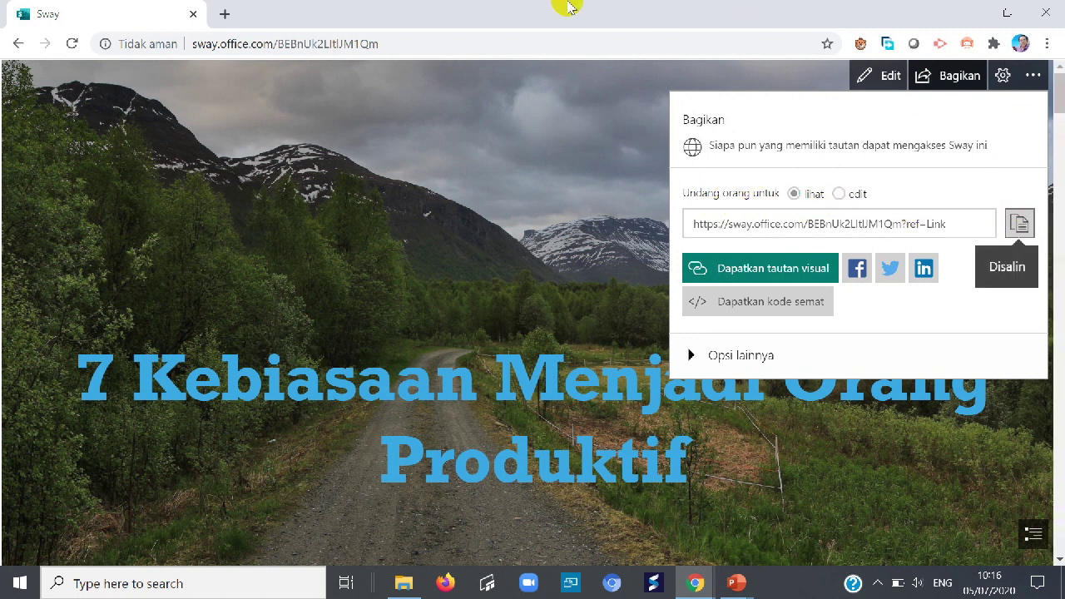
click(223, 14)
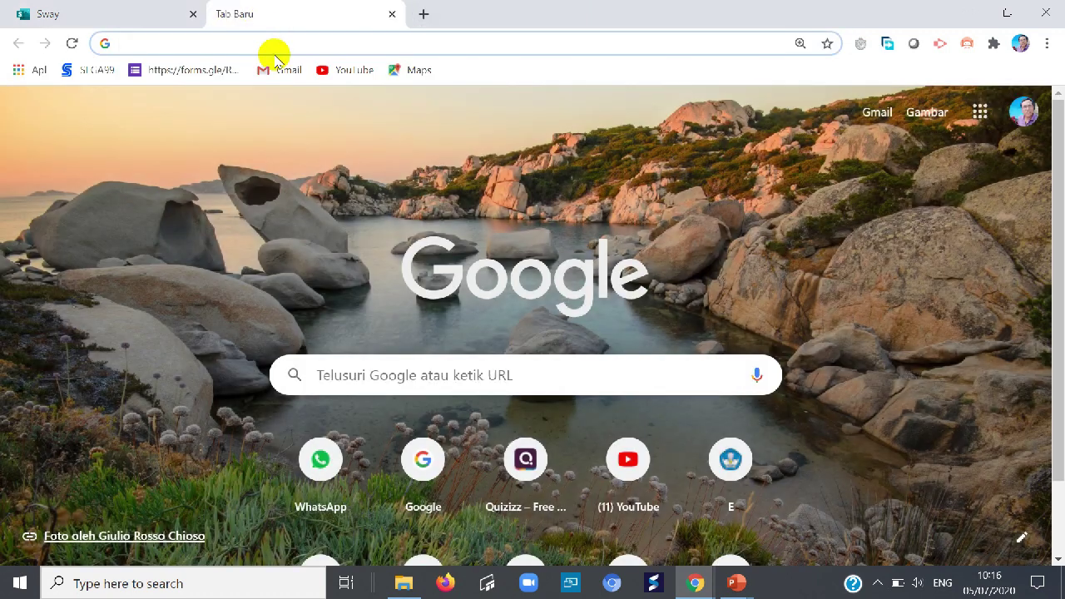
right_click(277, 44)
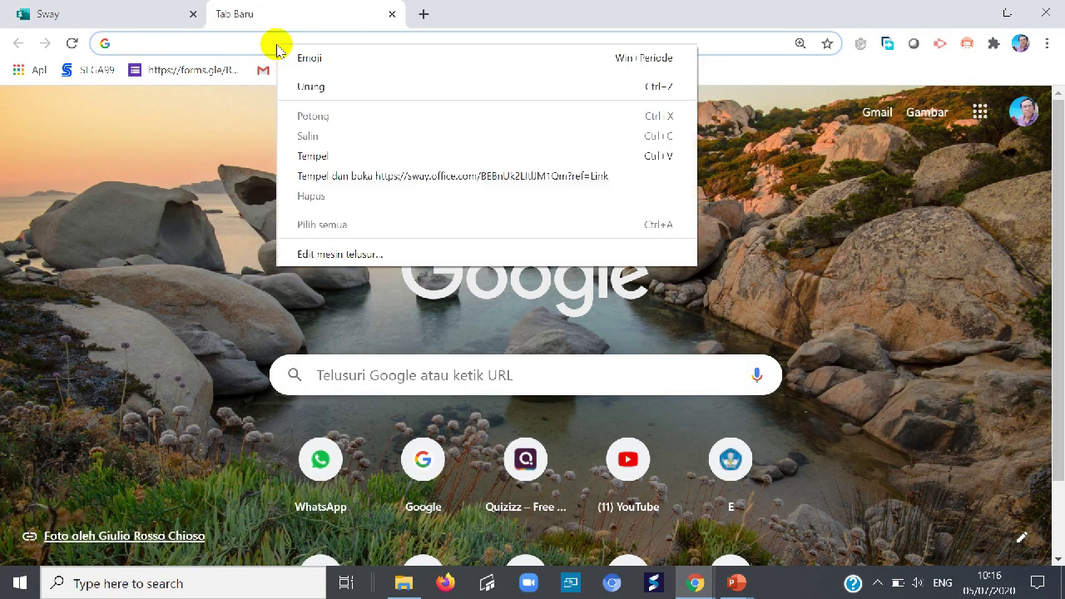
click(322, 156)
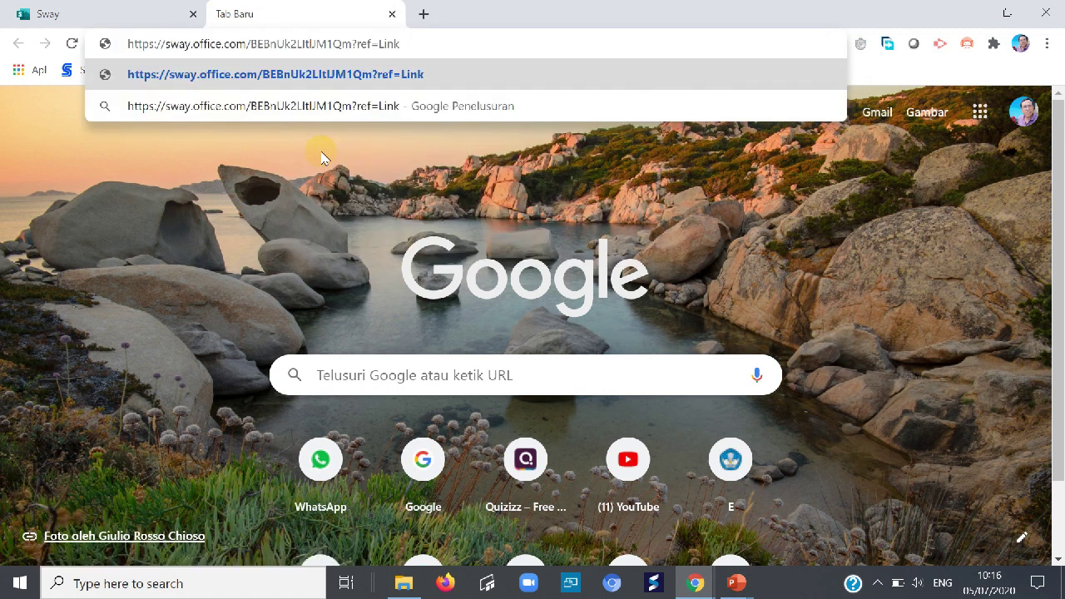
key(Return)
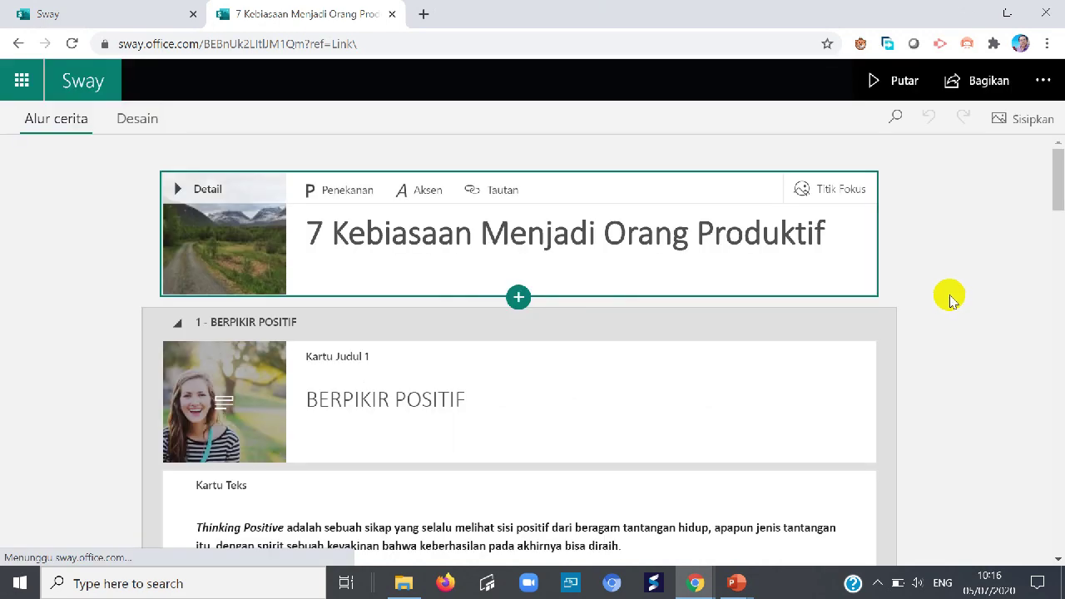
Play the Sway opened from the shared link, look through its sections and return to the title
drag(1056, 171, 1057, 142)
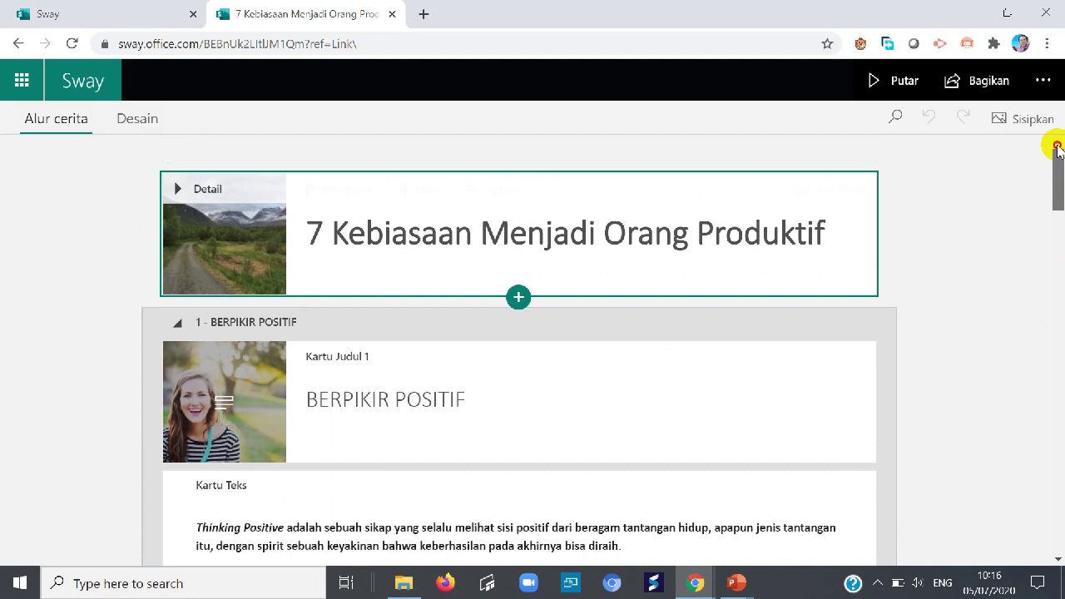
click(872, 87)
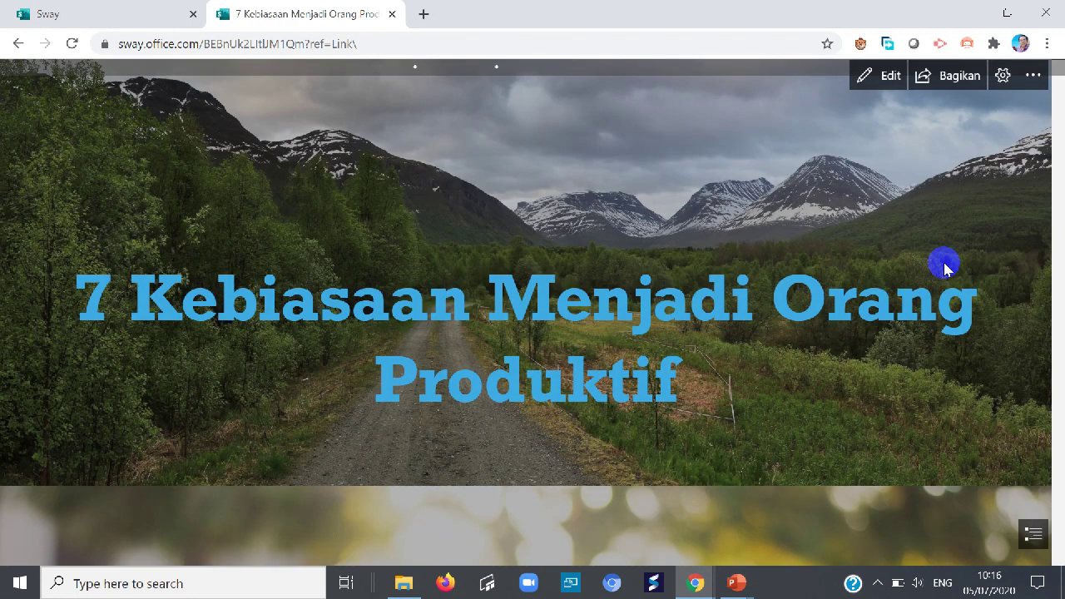
scroll(985, 306, down, 5)
scroll(849, 408, down, 8)
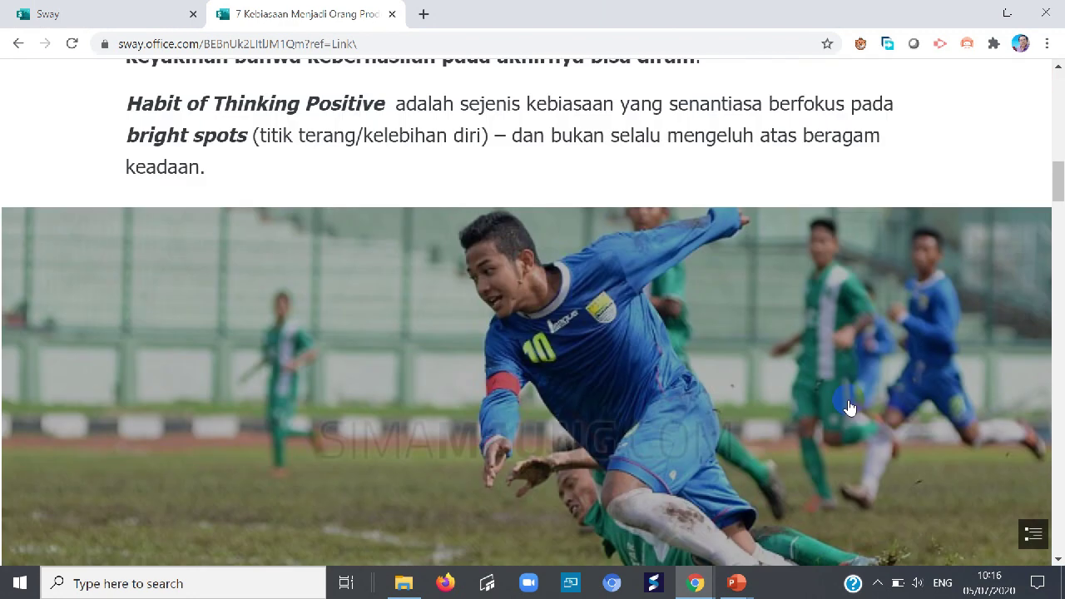
scroll(842, 390, down, 15)
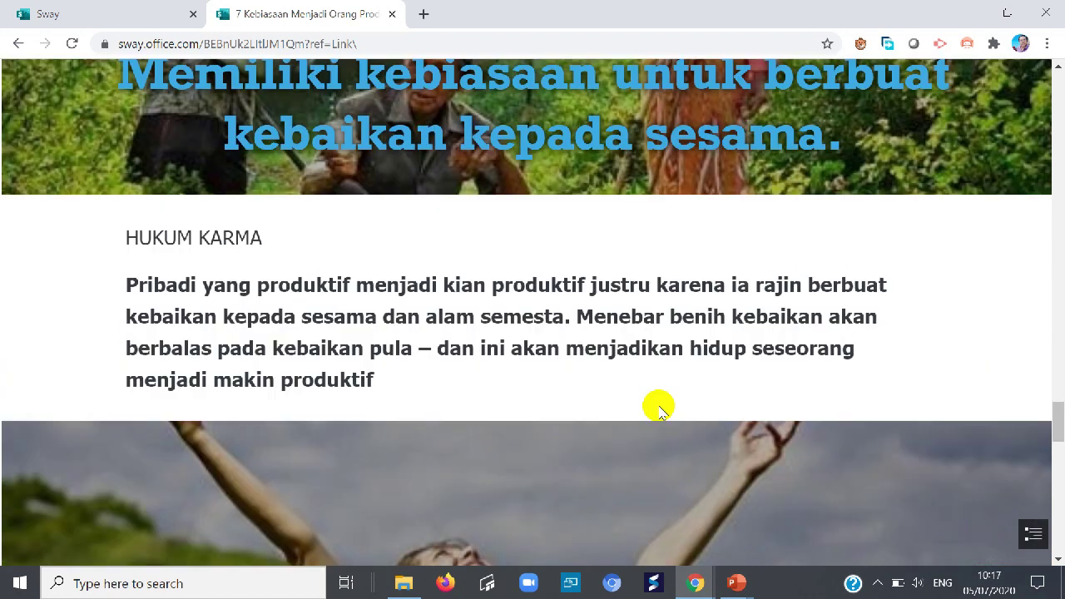
scroll(650, 427, down, 5)
scroll(637, 411, up, 8)
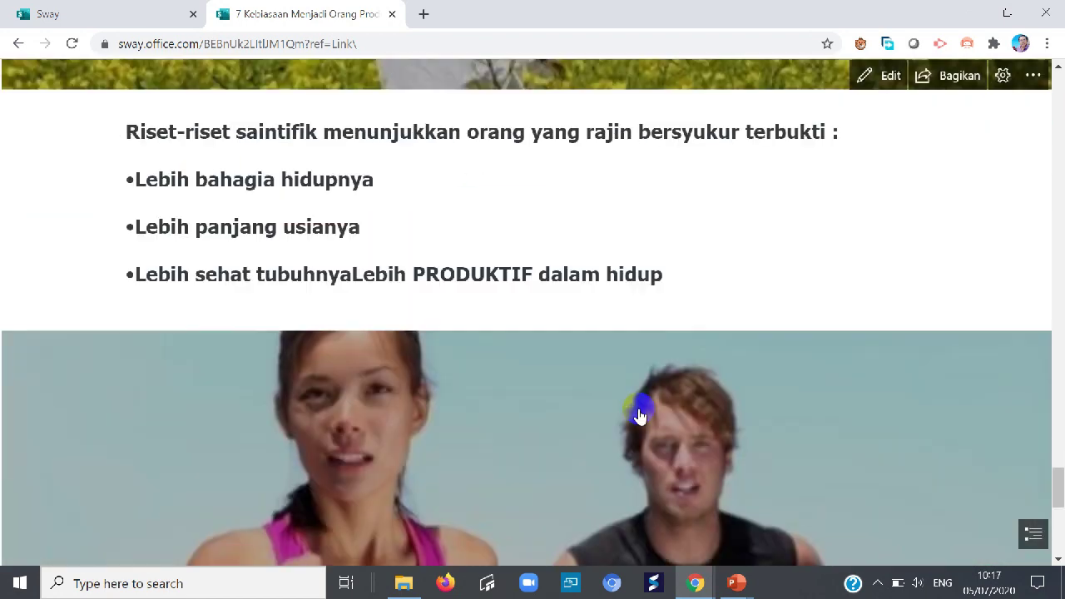
scroll(639, 416, up, 12)
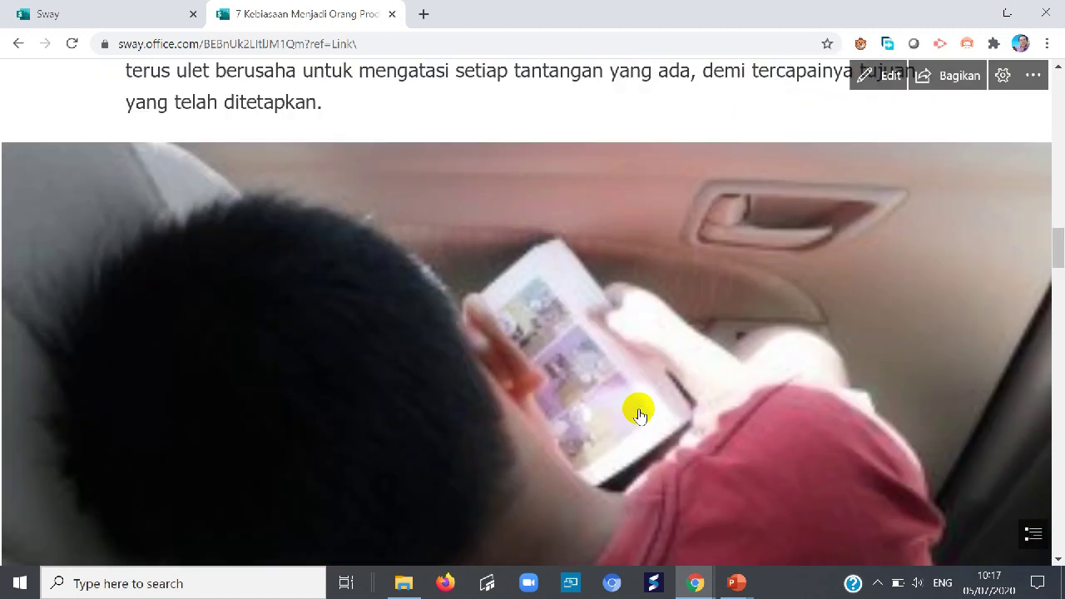
scroll(639, 414, up, 3)
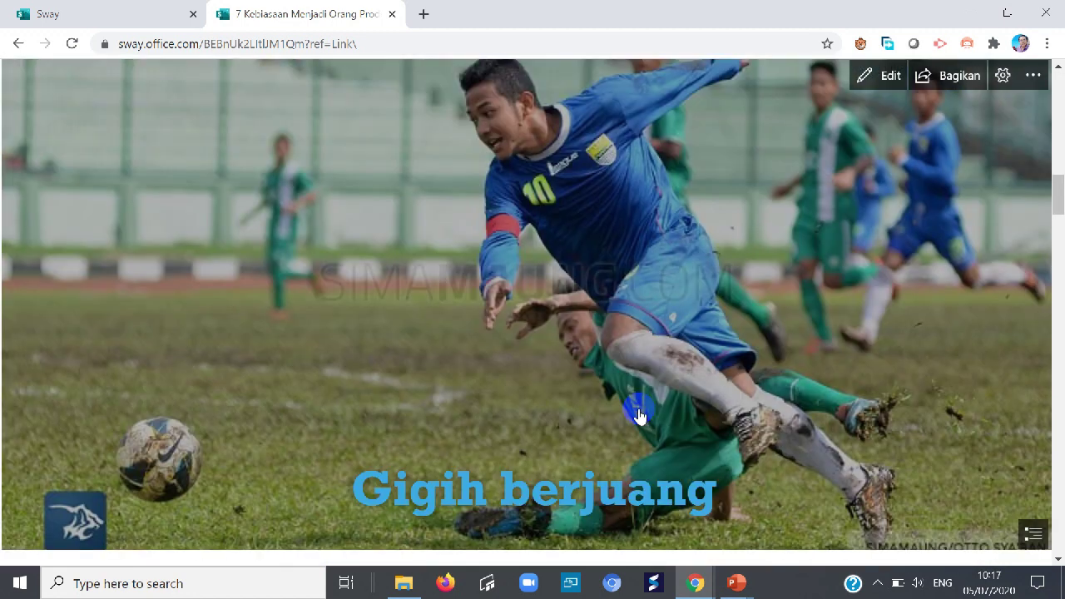
scroll(639, 414, up, 5)
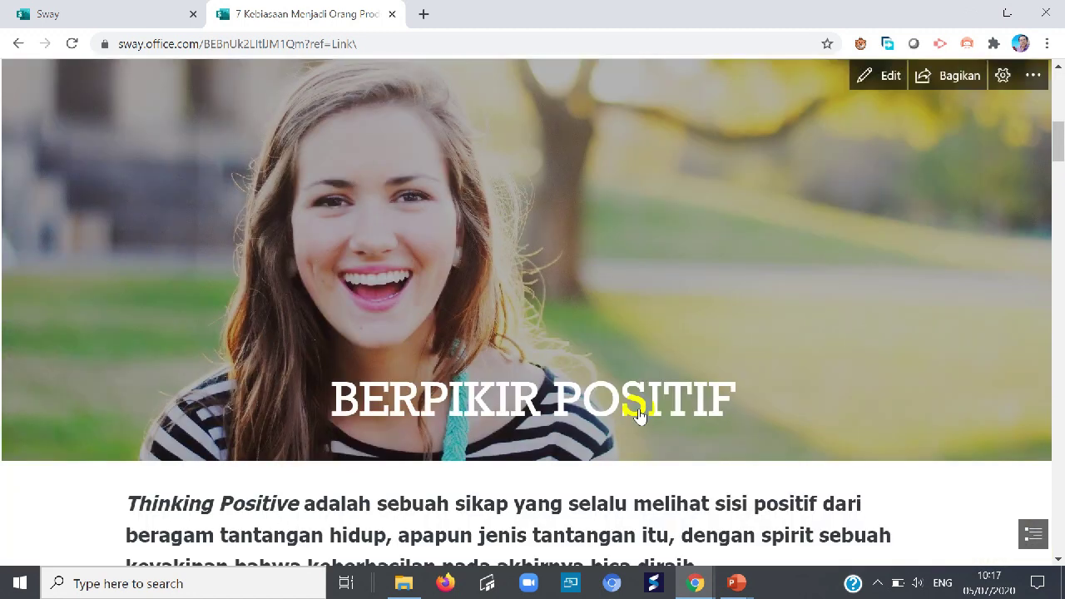
scroll(639, 414, up, 5)
scroll(639, 414, down, 6)
scroll(630, 421, up, 5)
scroll(617, 425, up, 2)
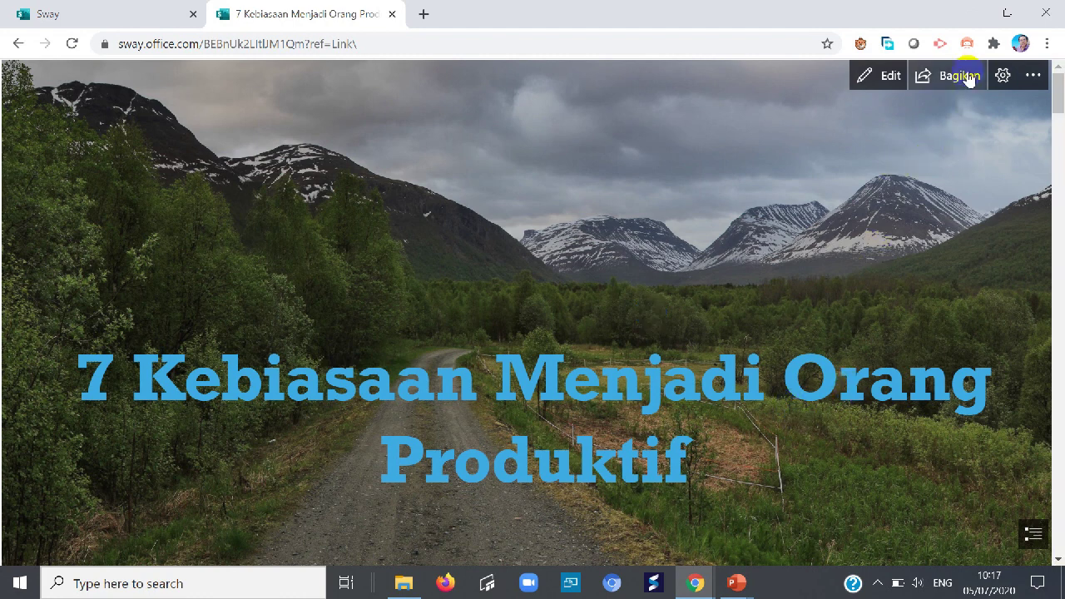
Close the browser and the Bahan Tayang Utama Motivasi presentation without saving its changes
click(1044, 11)
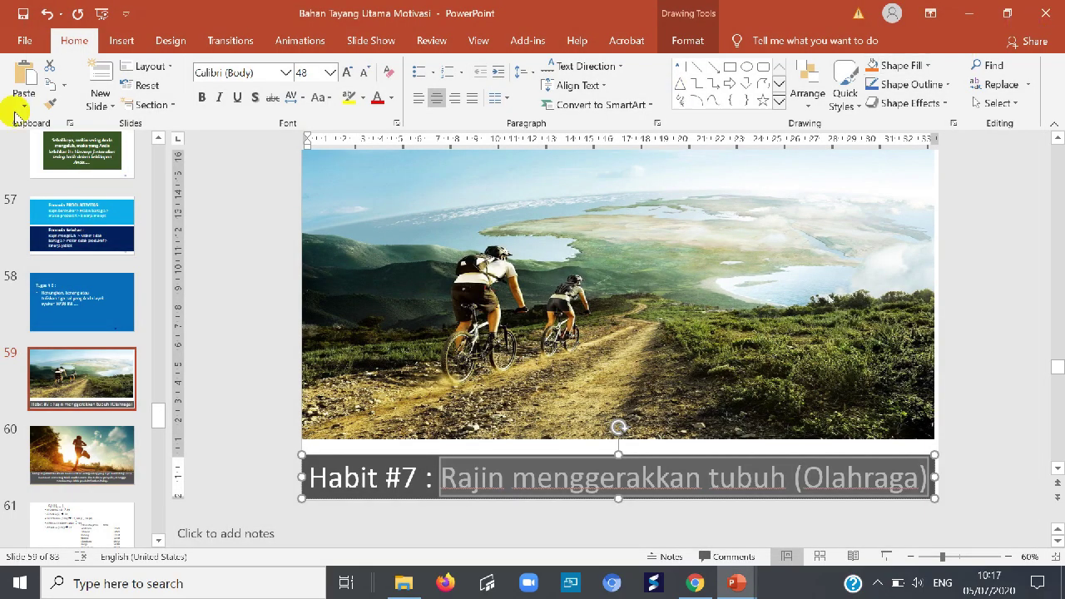
click(1040, 12)
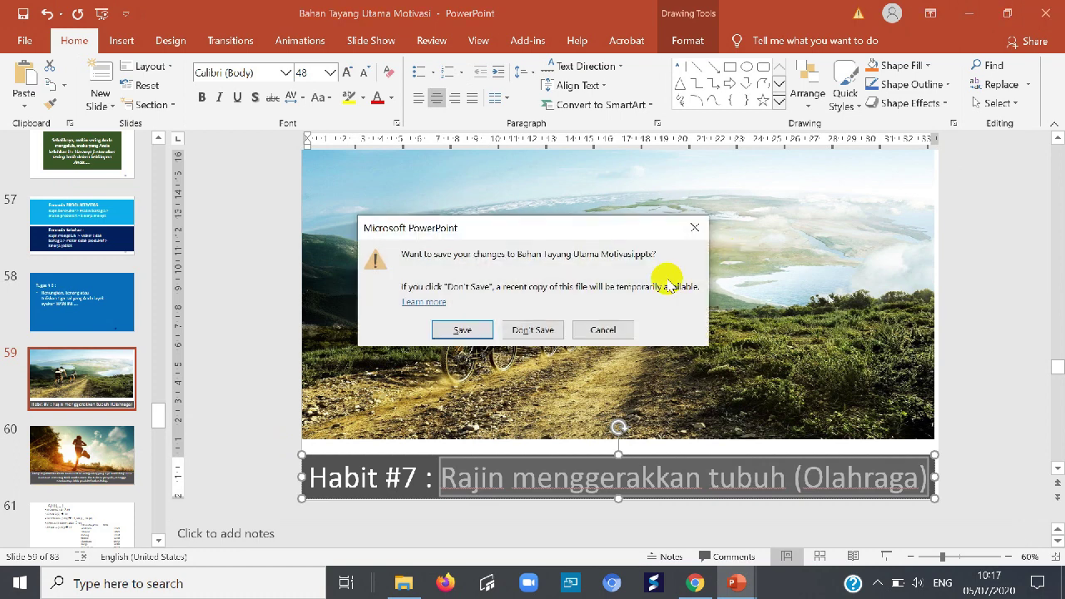
click(529, 327)
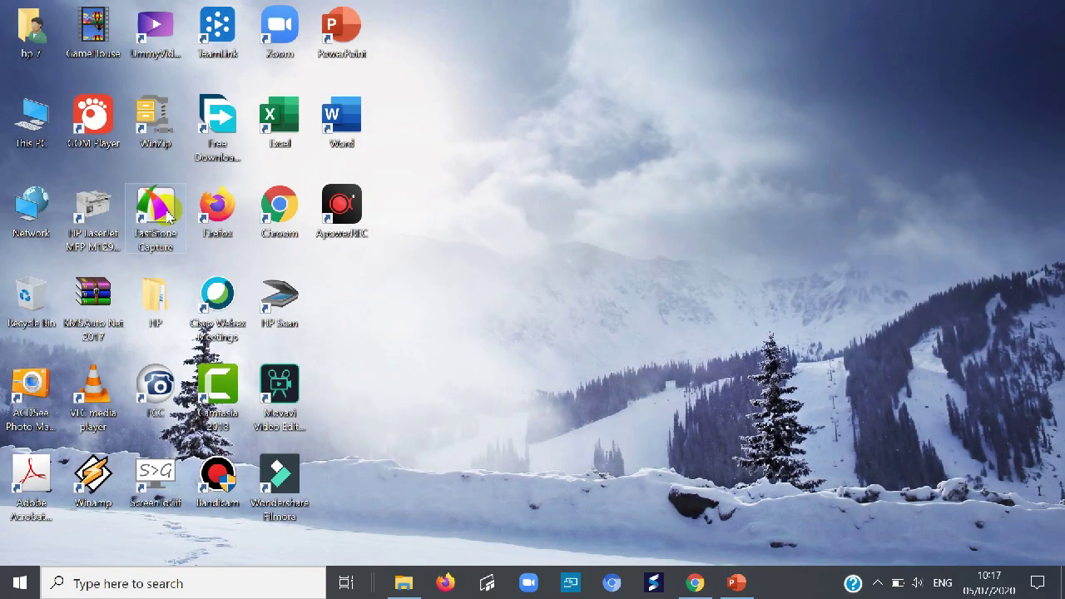